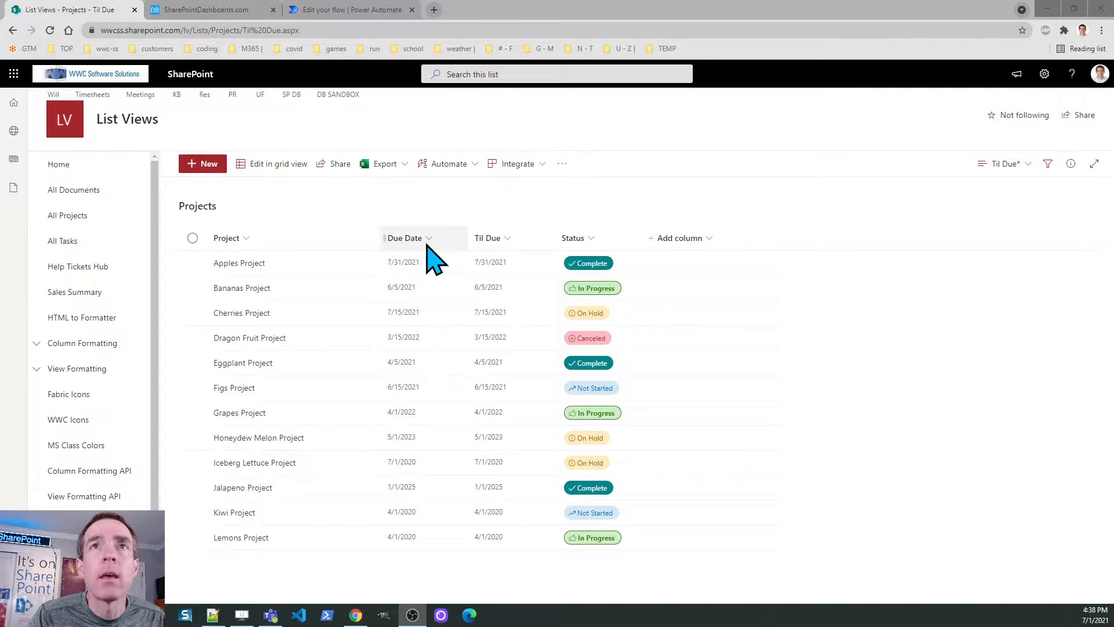
Apply the Format dates formatting option to the Due Date column.
left_click(429, 239)
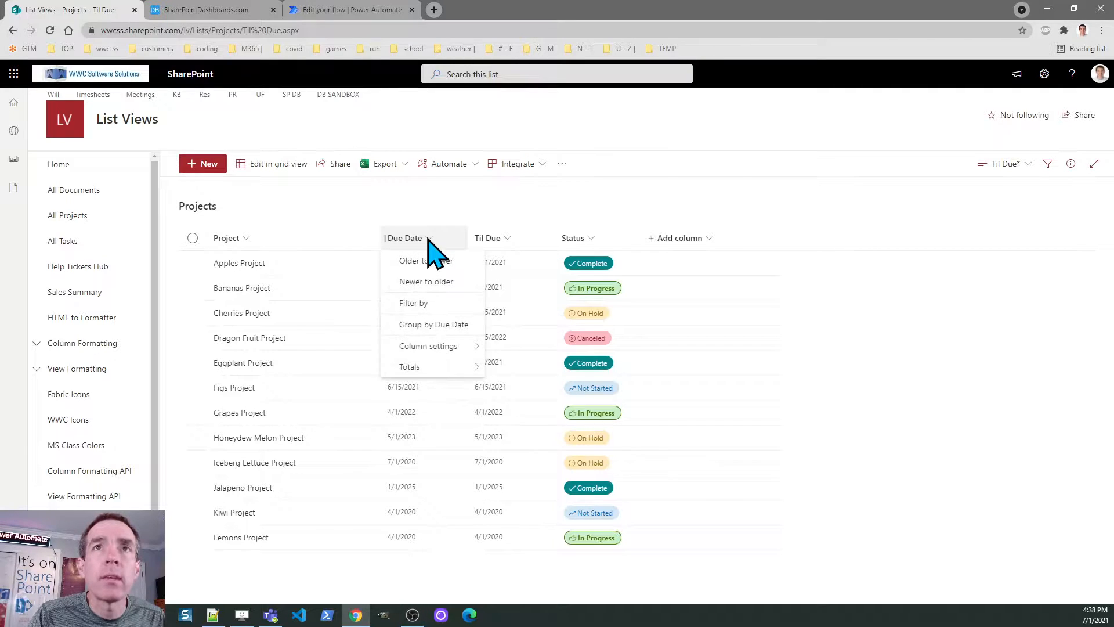
mouse_move(452, 348)
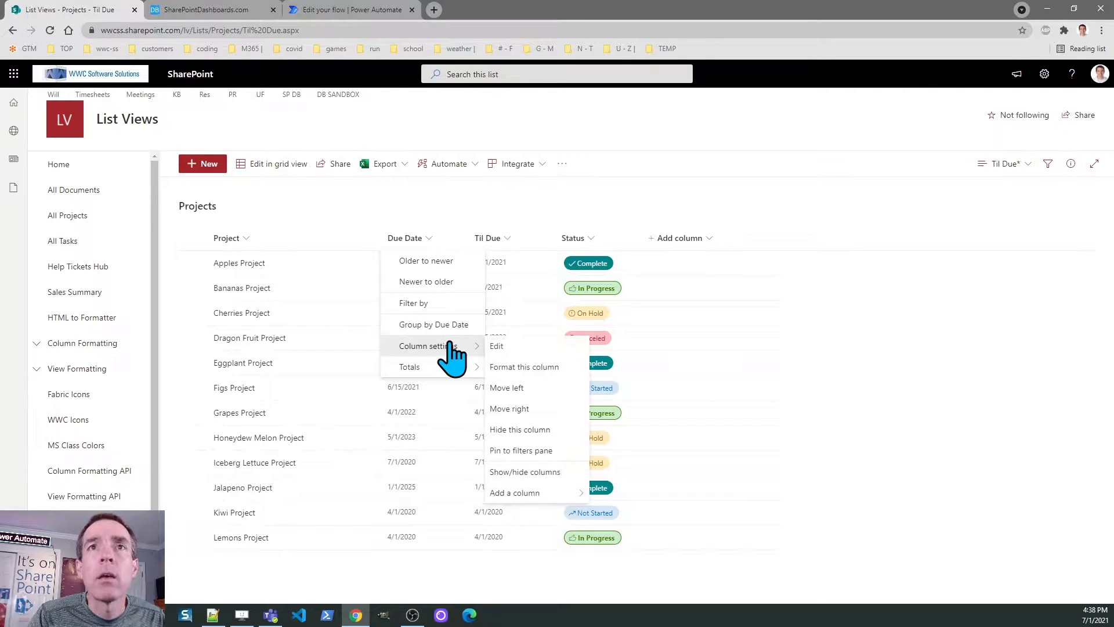
left_click(506, 371)
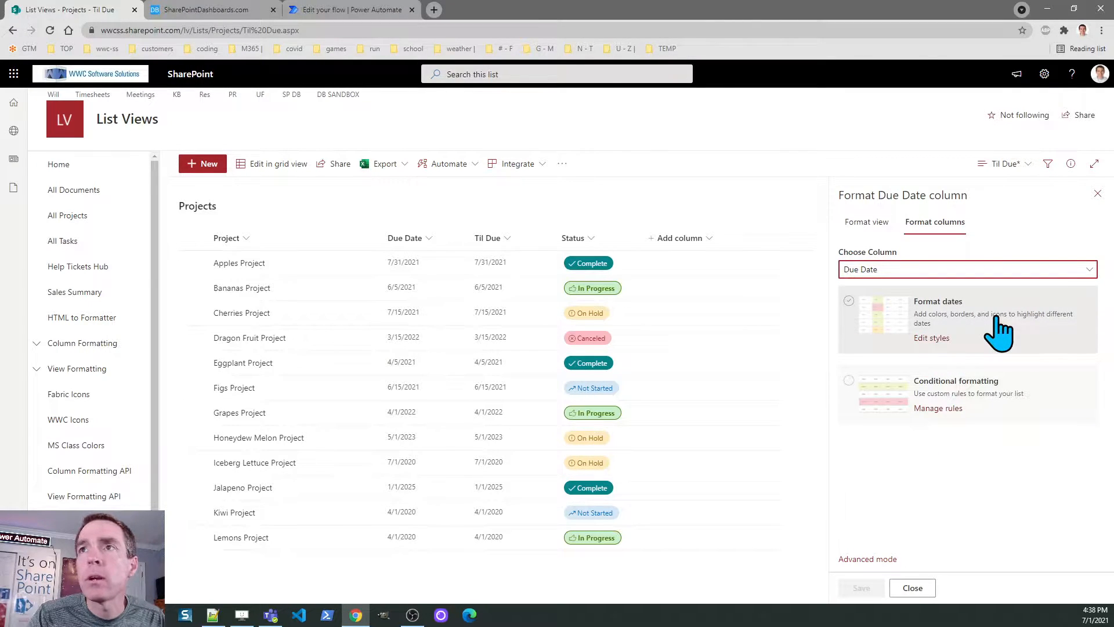
left_click(934, 314)
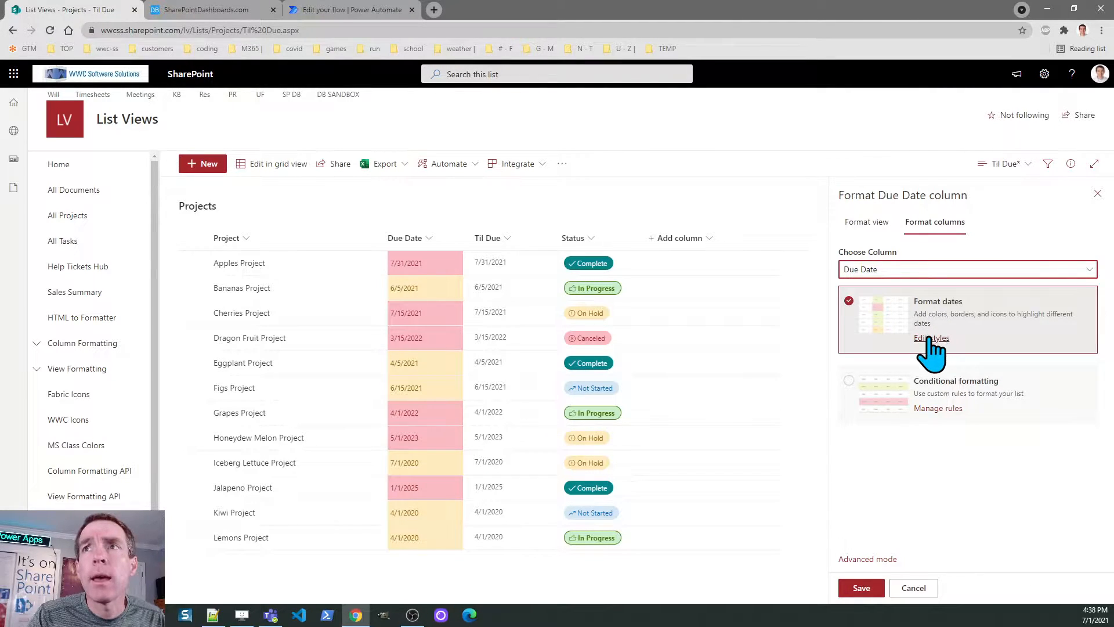
Style Due Date cells light red before today, light yellow for today and solid green after today, and save the column formatting.
left_click(931, 339)
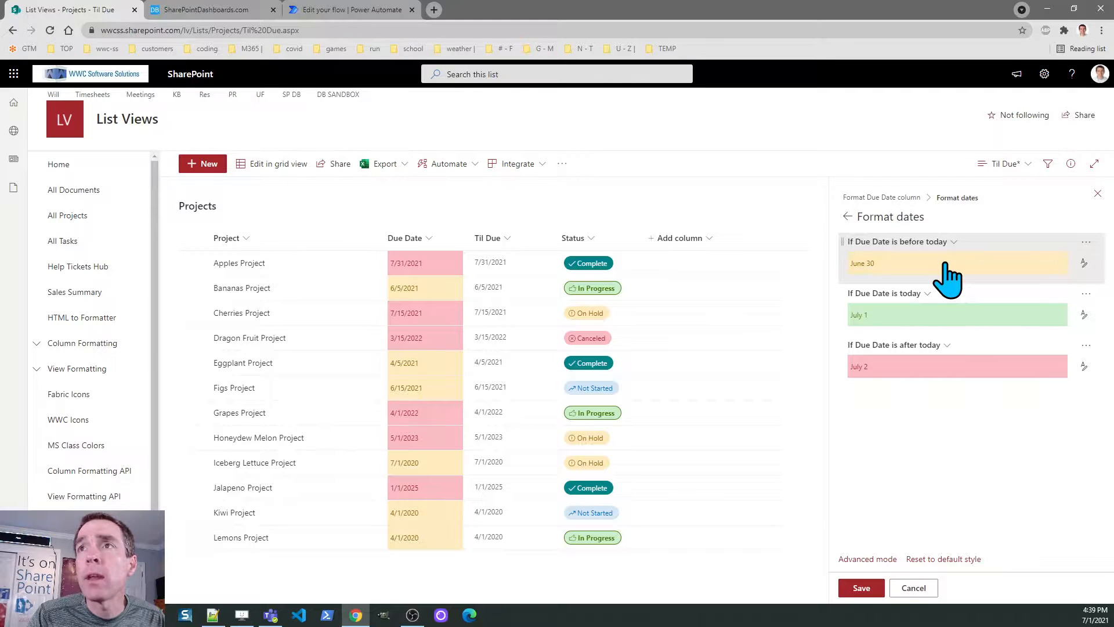
left_click(1088, 263)
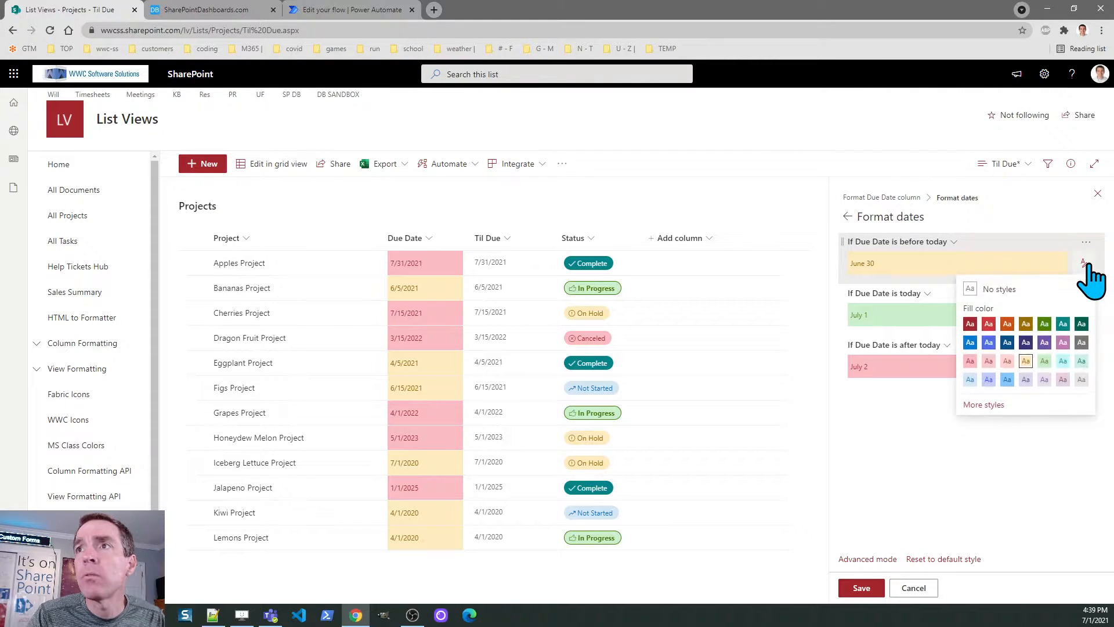
left_click(970, 361)
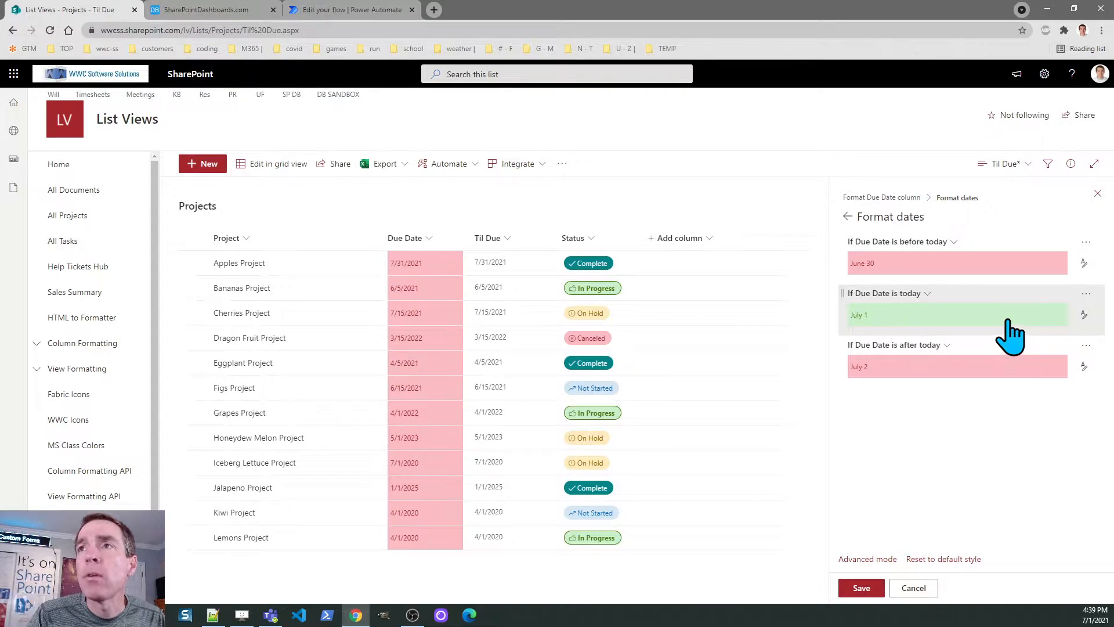
left_click(1084, 314)
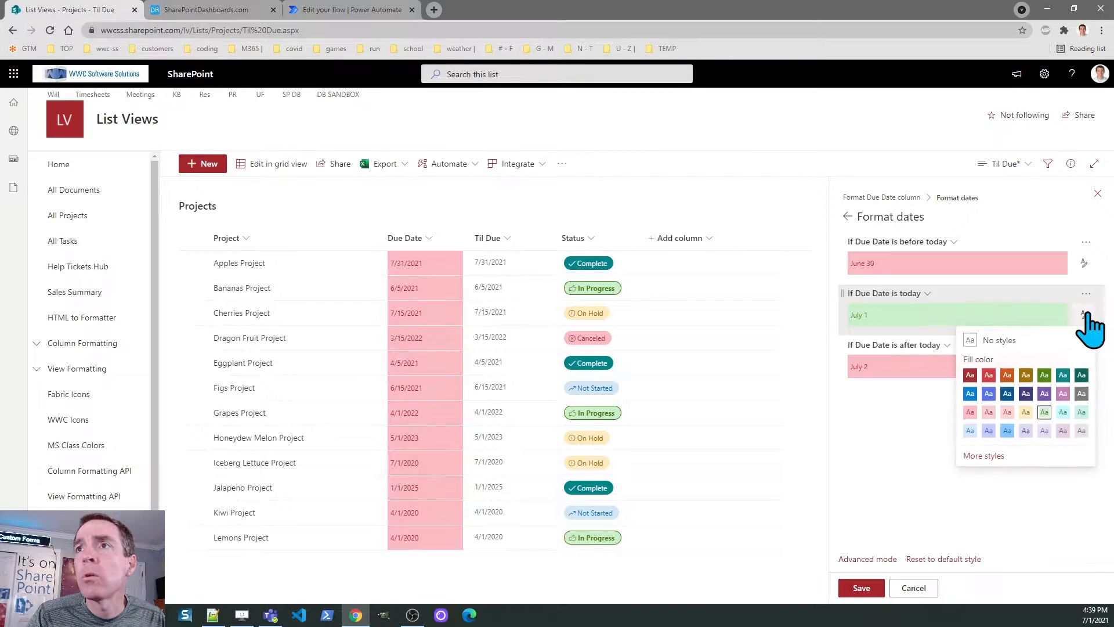
left_click(1026, 412)
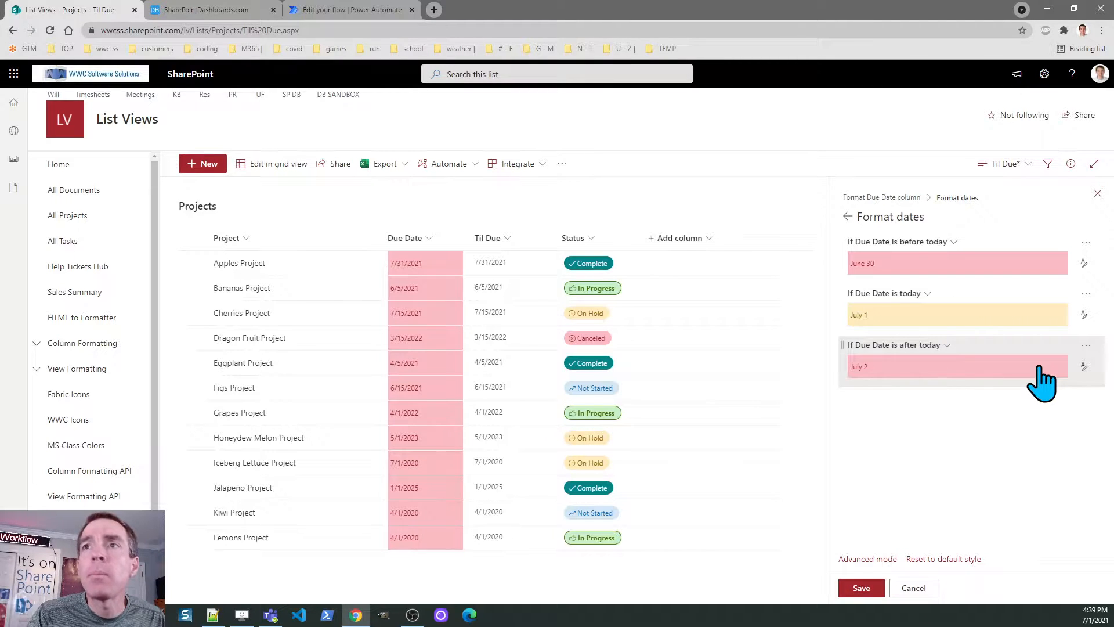
left_click(1083, 366)
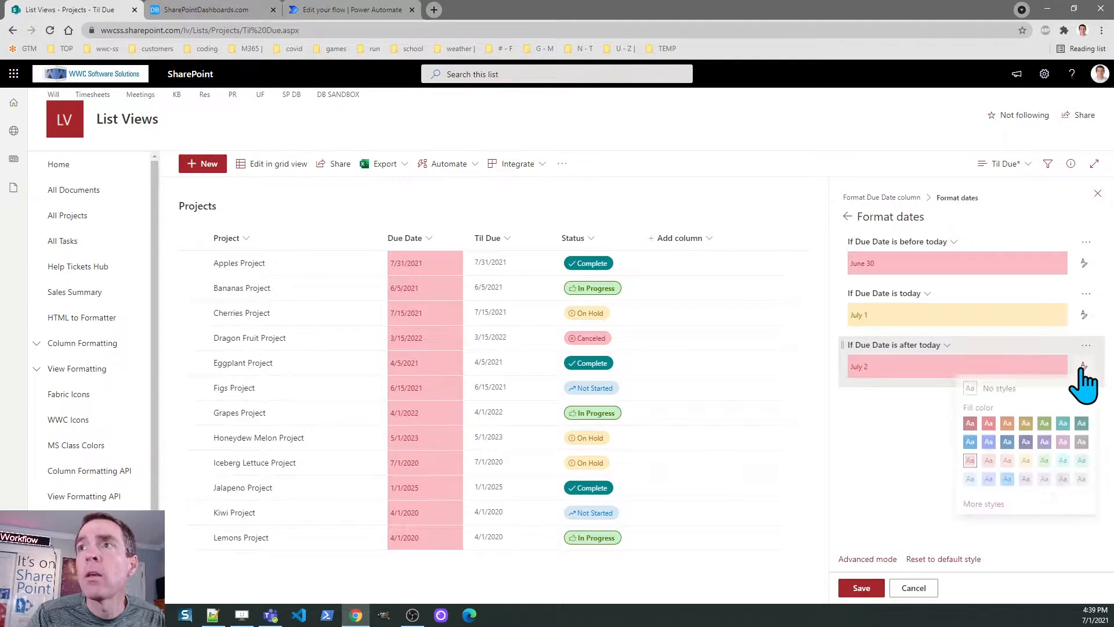
left_click(1043, 427)
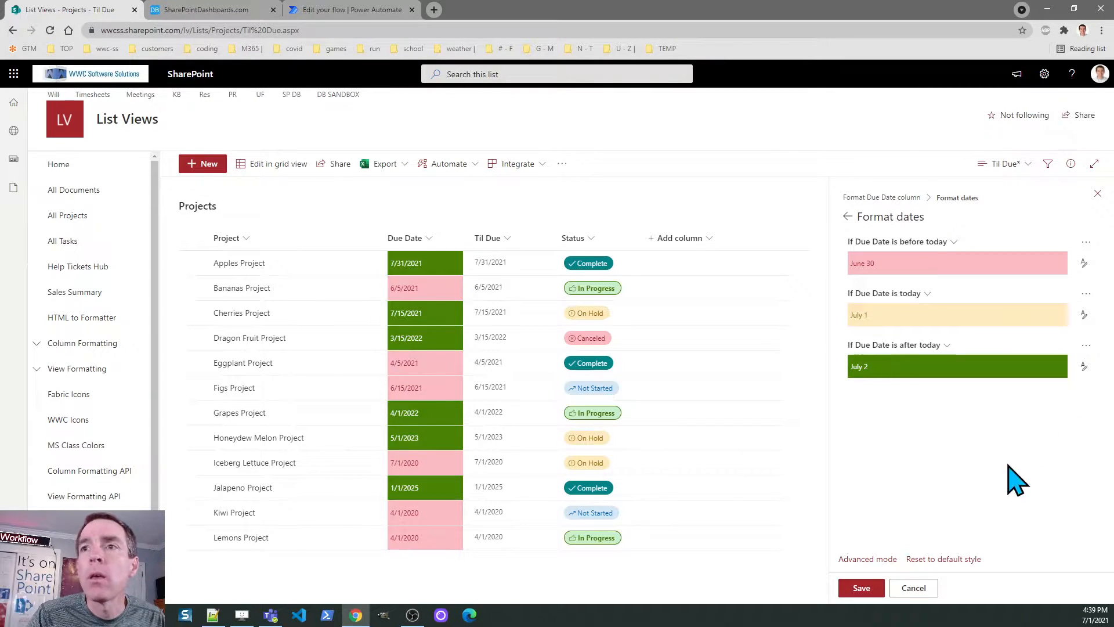
left_click(853, 587)
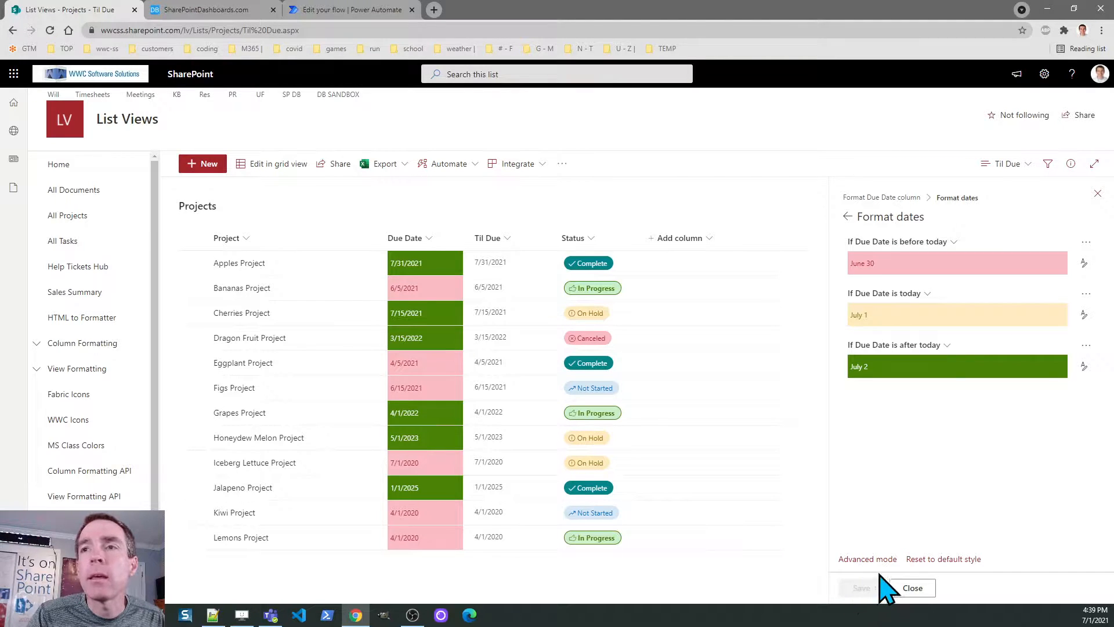
left_click(1097, 193)
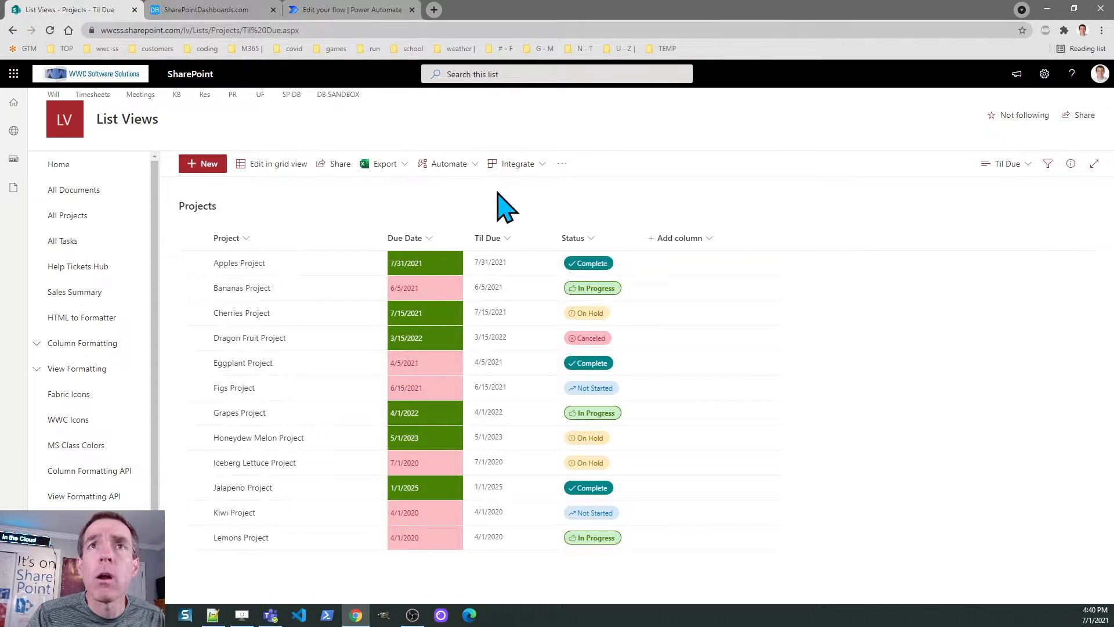
Turn on conditional formatting for the list rows of the current Til Due view.
left_click(1024, 181)
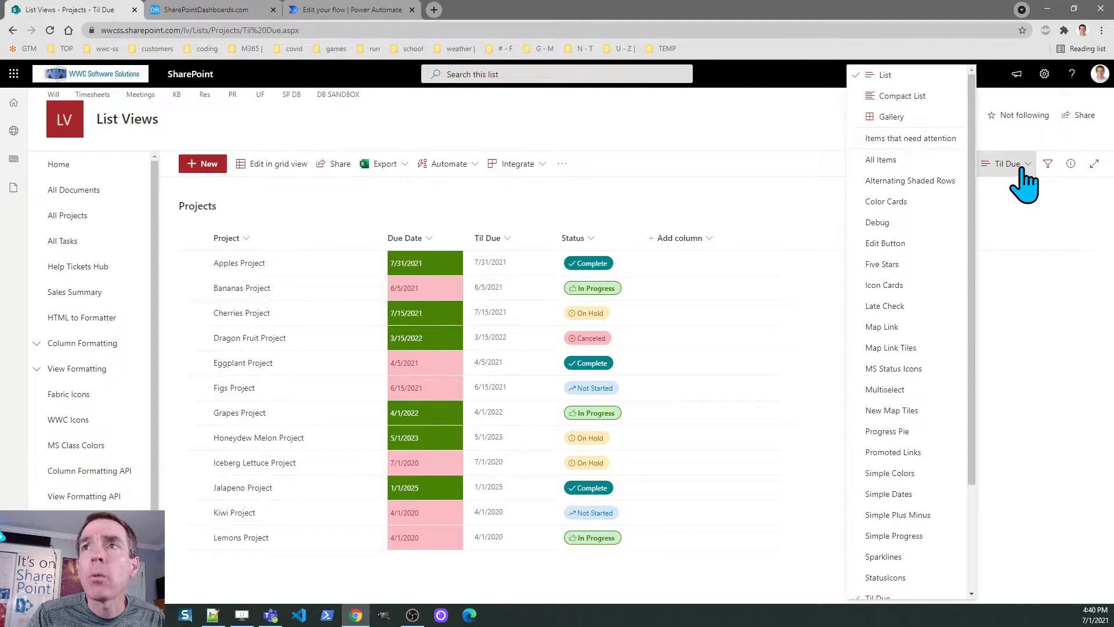
scroll(974, 299, "down", 1)
left_click_drag(975, 298, 977, 455)
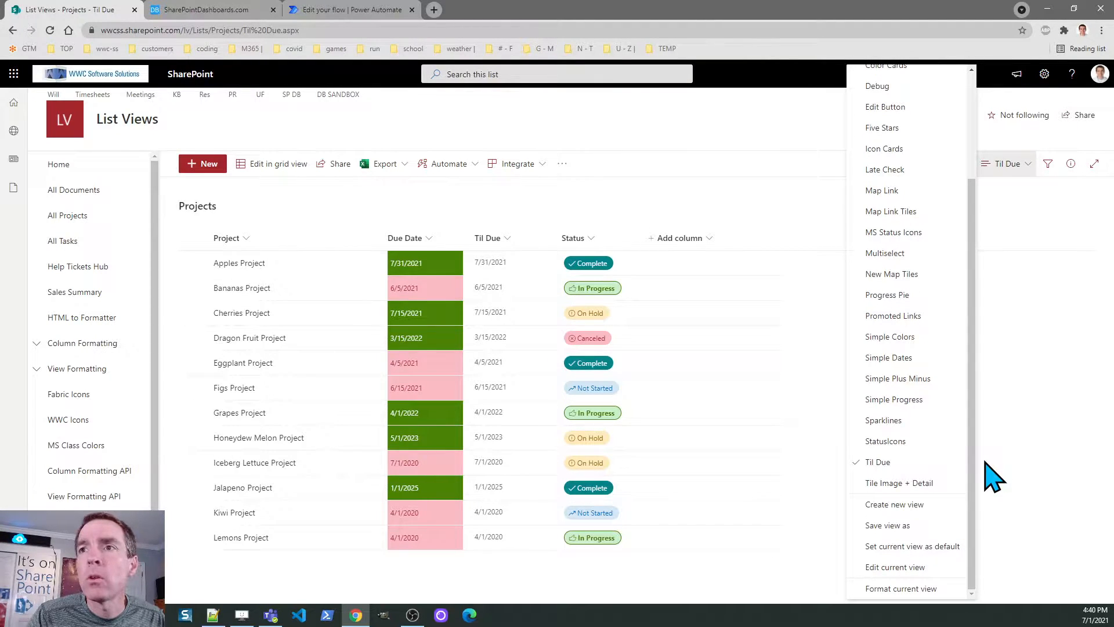
left_click(922, 588)
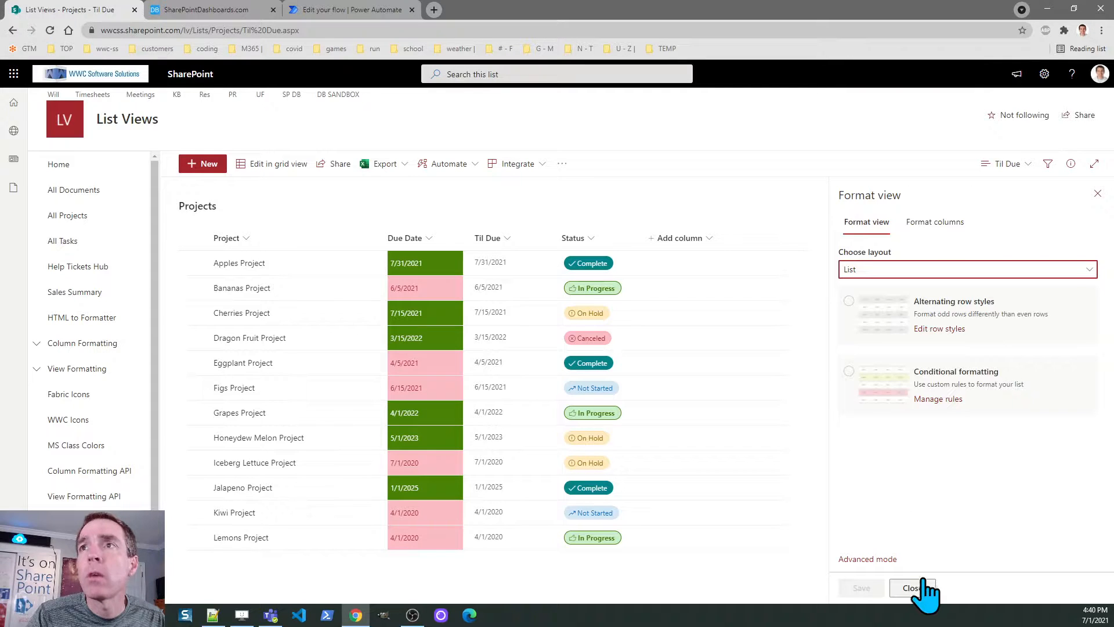
left_click(953, 377)
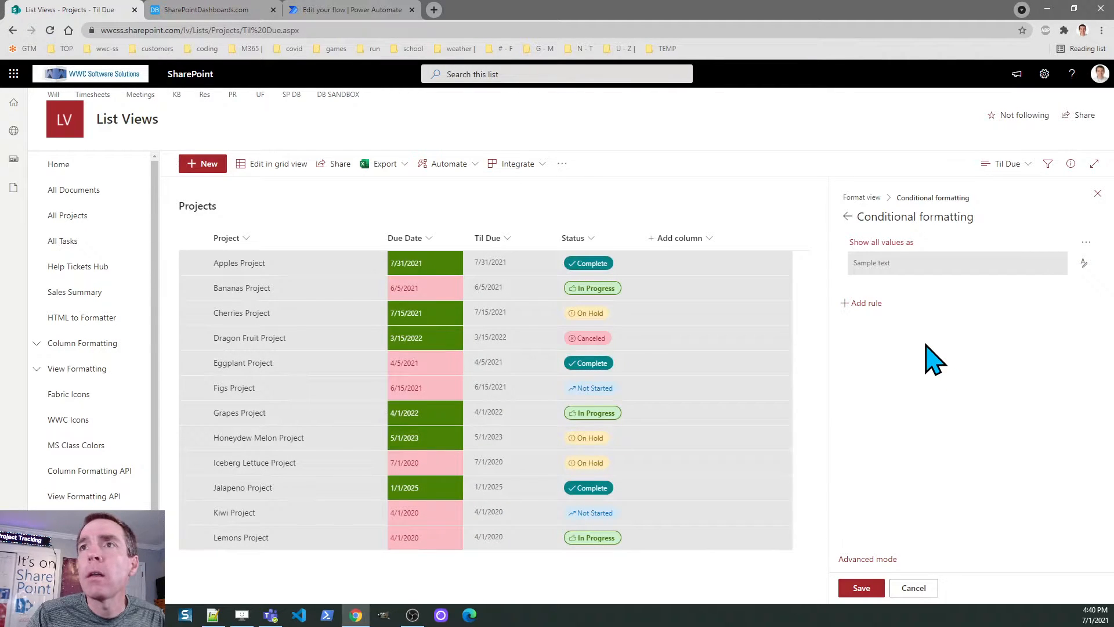
Add a conditional formatting rule for rows whose Due Date is after Today (relative).
left_click(878, 308)
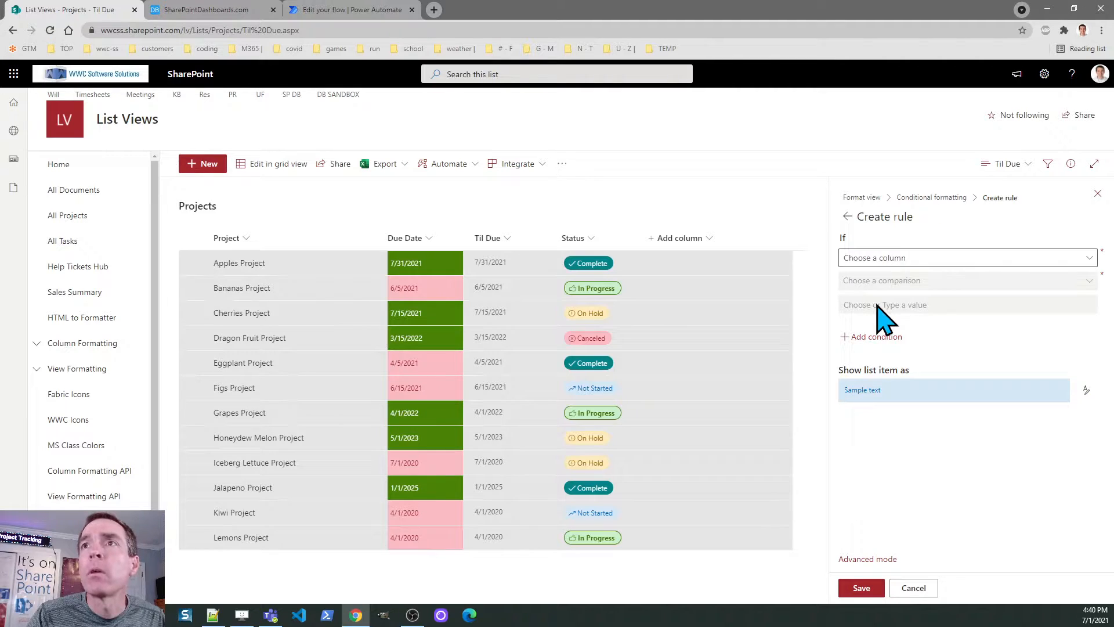
left_click(915, 261)
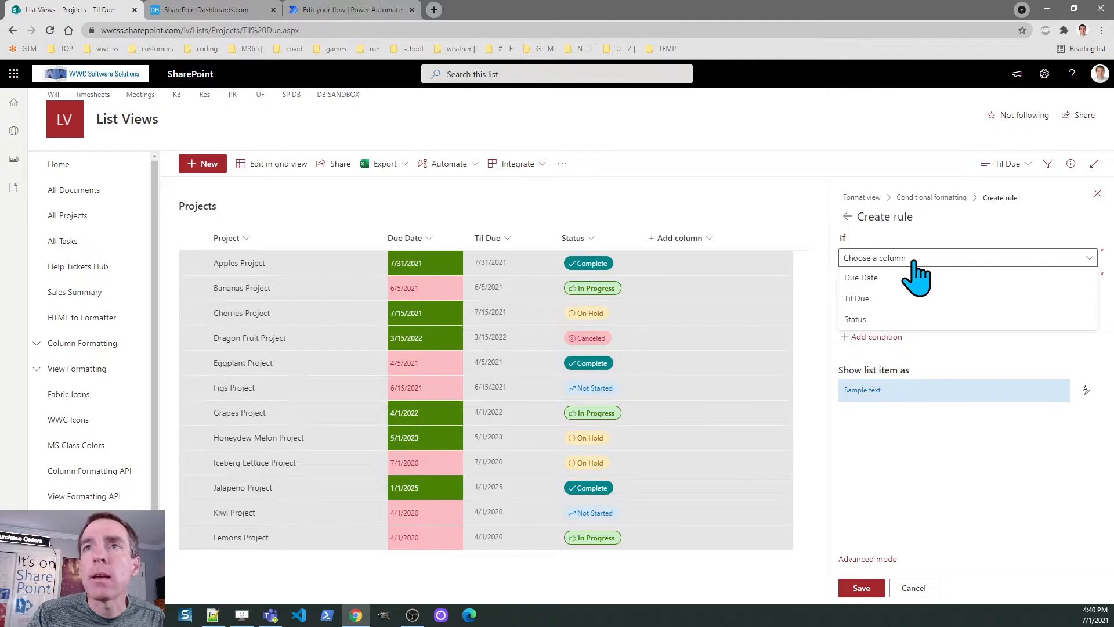
left_click(870, 278)
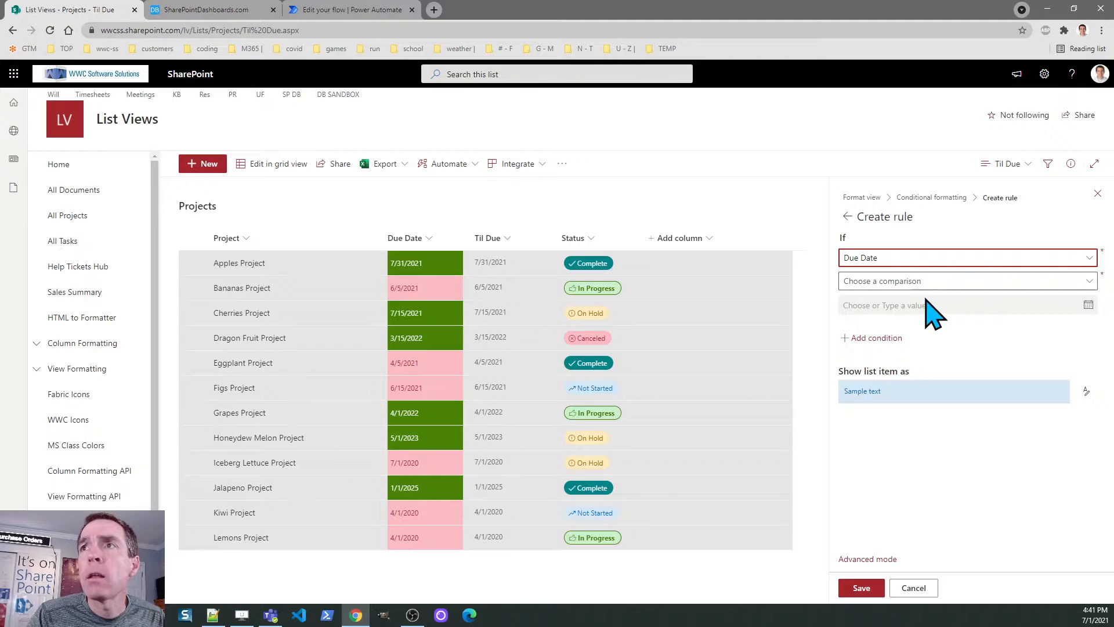
left_click(913, 284)
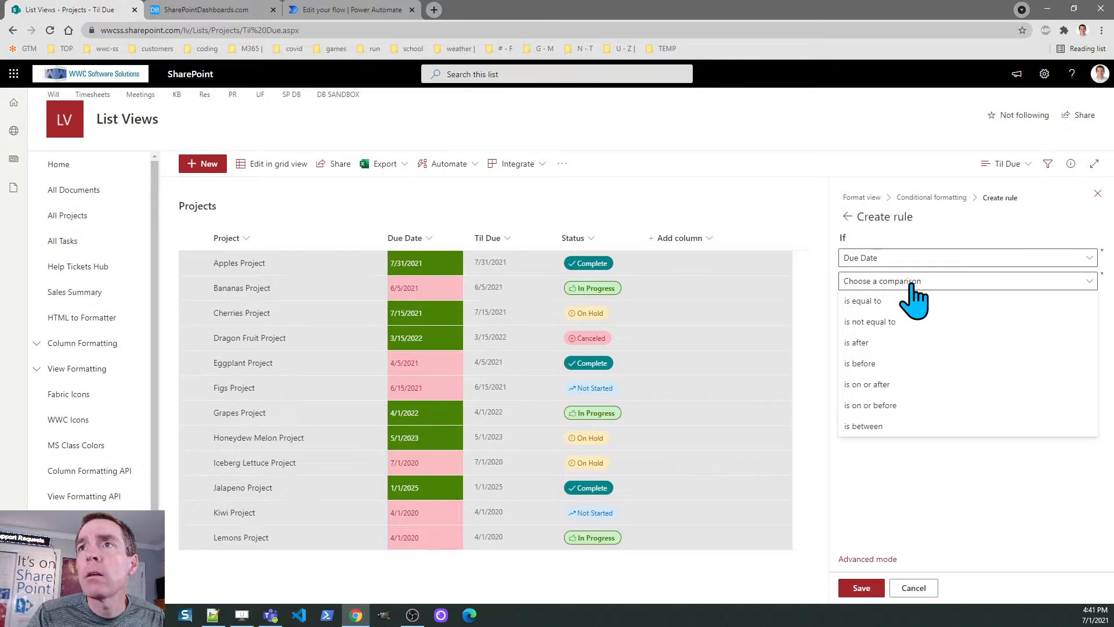
left_click(868, 343)
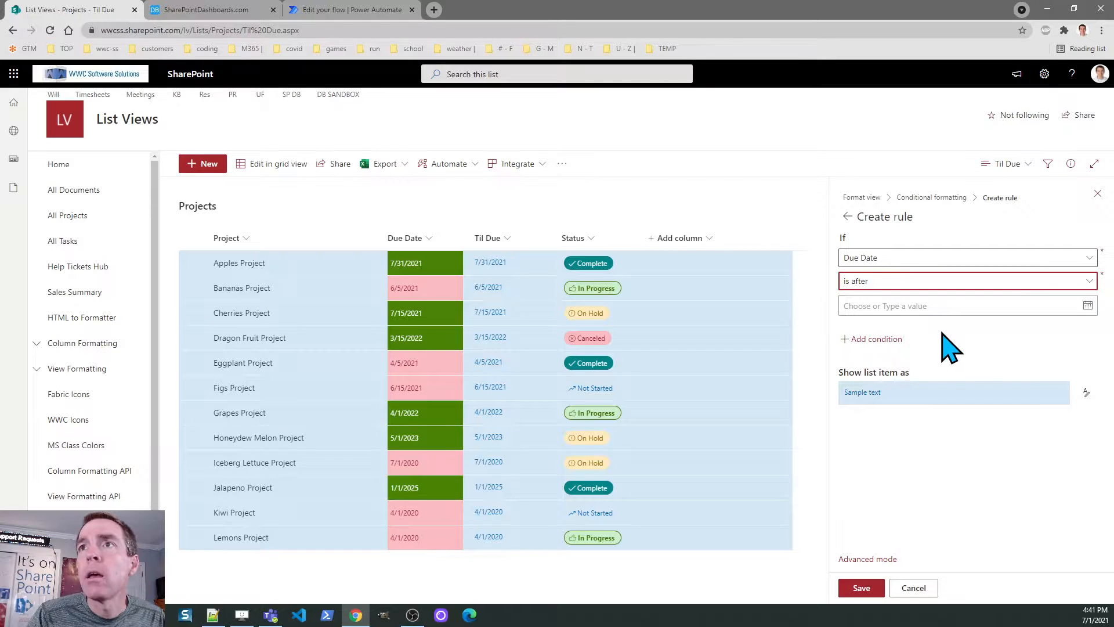
left_click(949, 306)
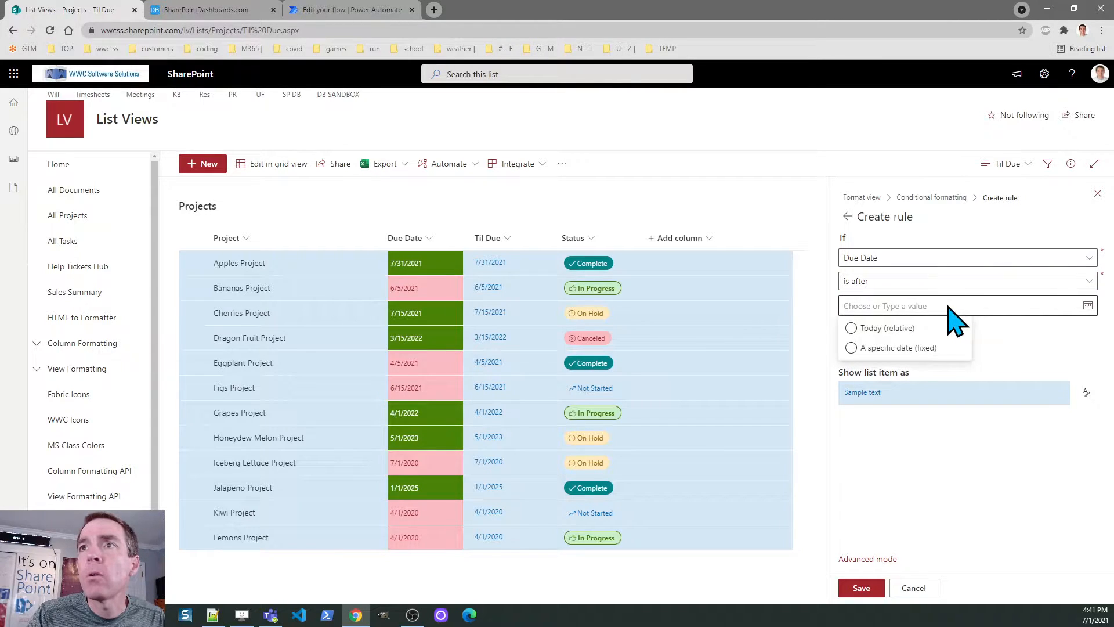
left_click(908, 348)
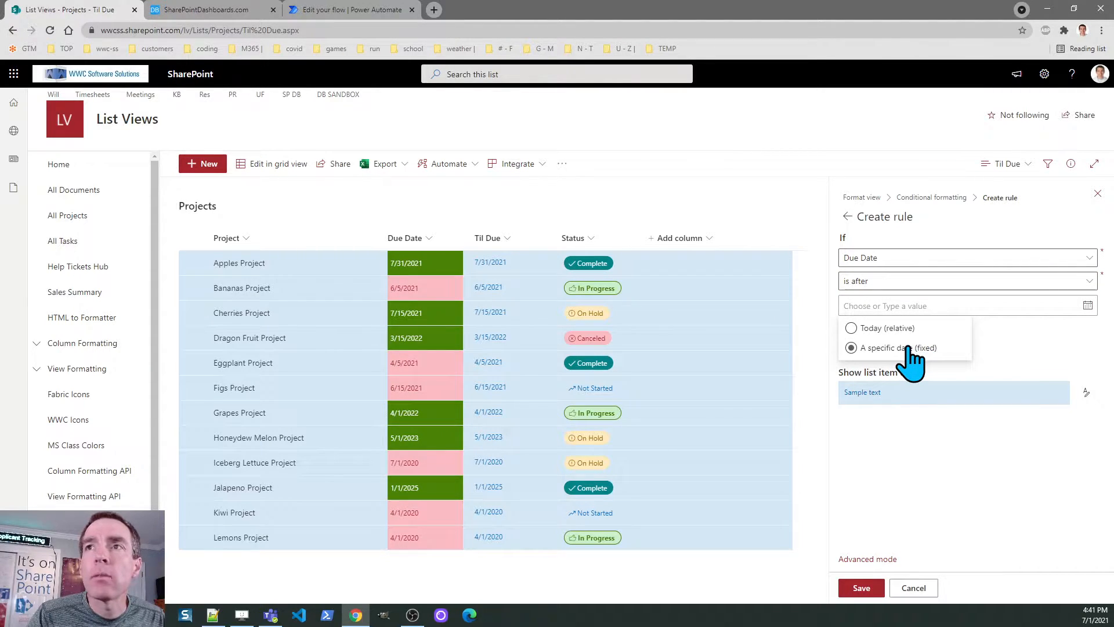
left_click(882, 328)
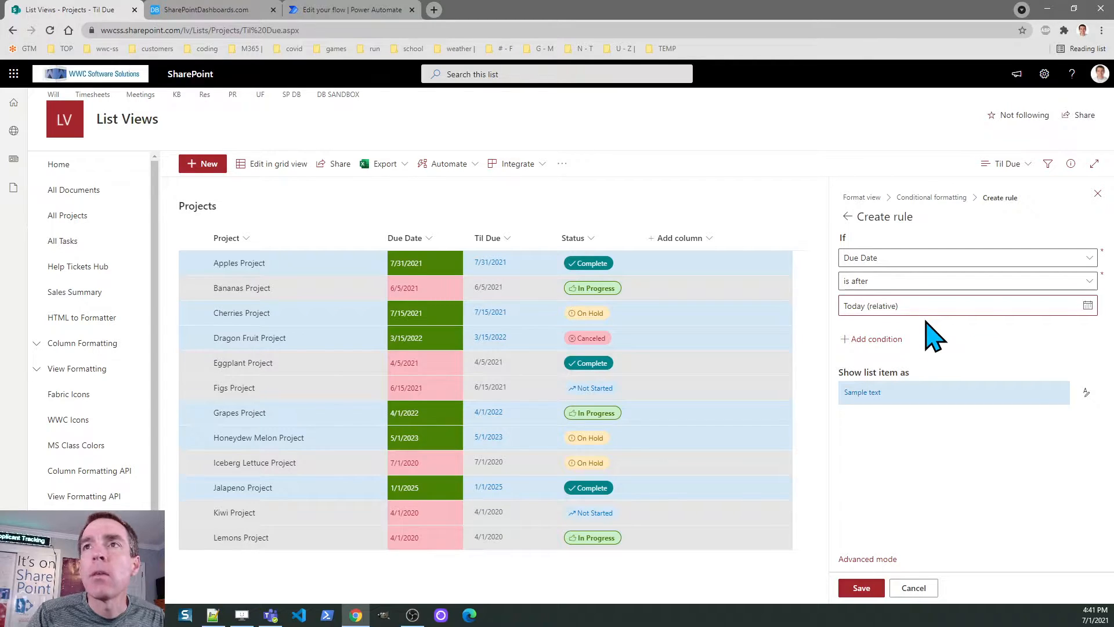
Give the after-today rule a light green fill and return to the list of rules.
left_click(1084, 394)
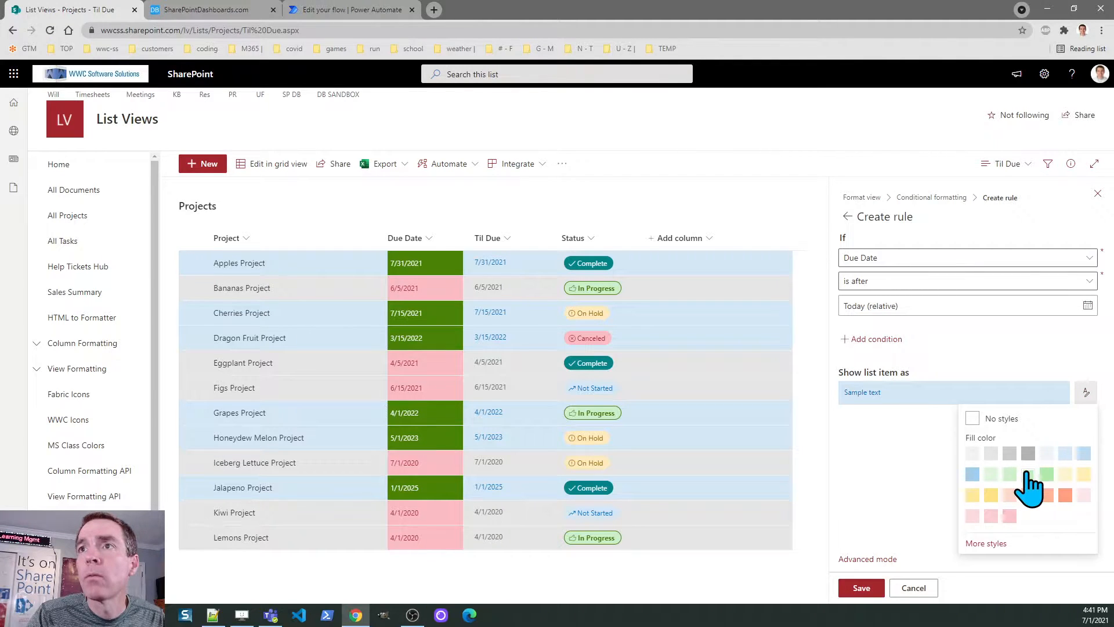
left_click(1028, 473)
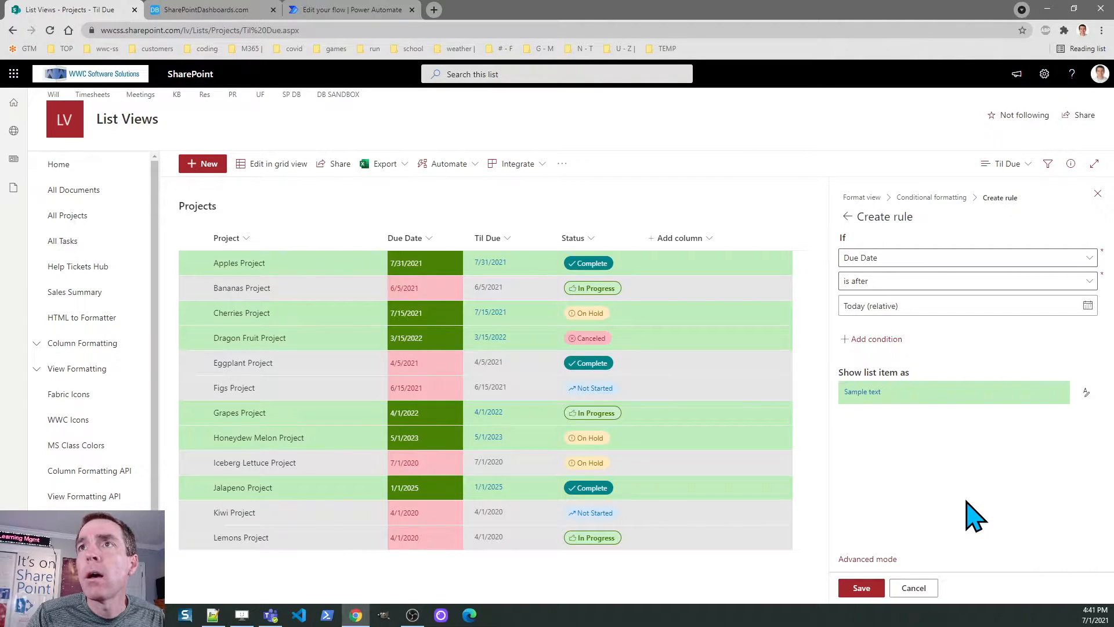
left_click(848, 217)
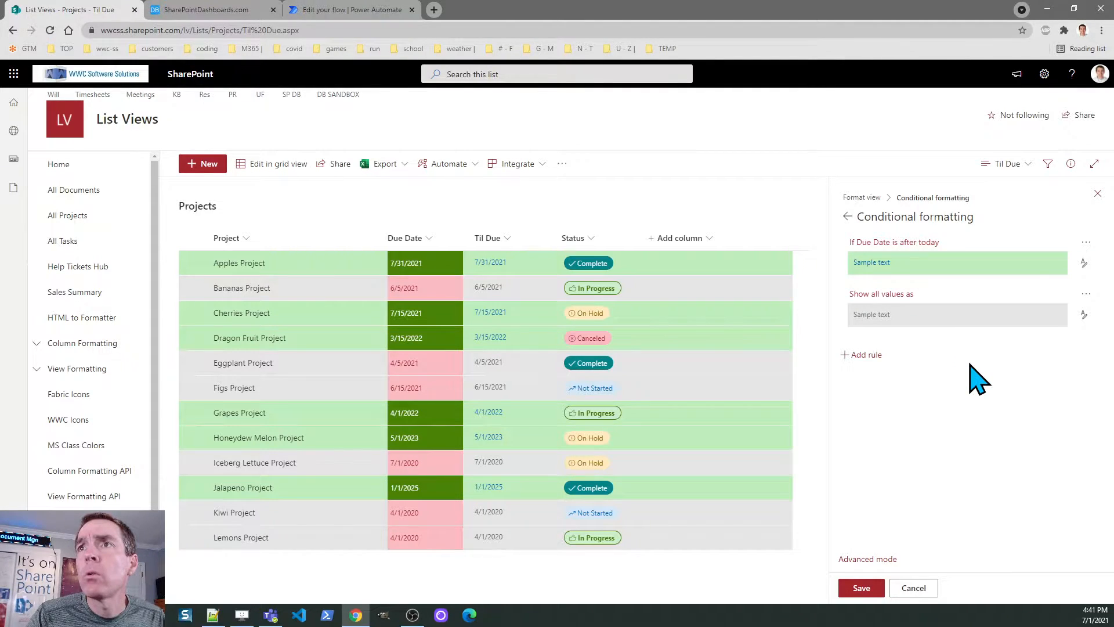
Add a conditional formatting rule for rows whose Due Date is before Today (relative).
left_click(866, 354)
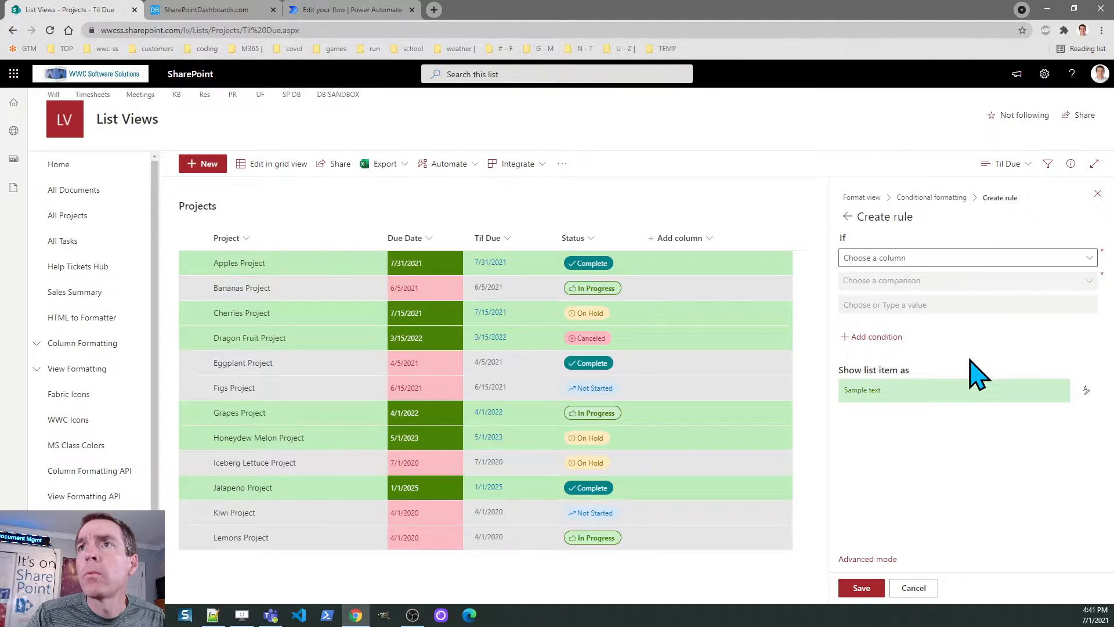
left_click(951, 260)
left_click(892, 277)
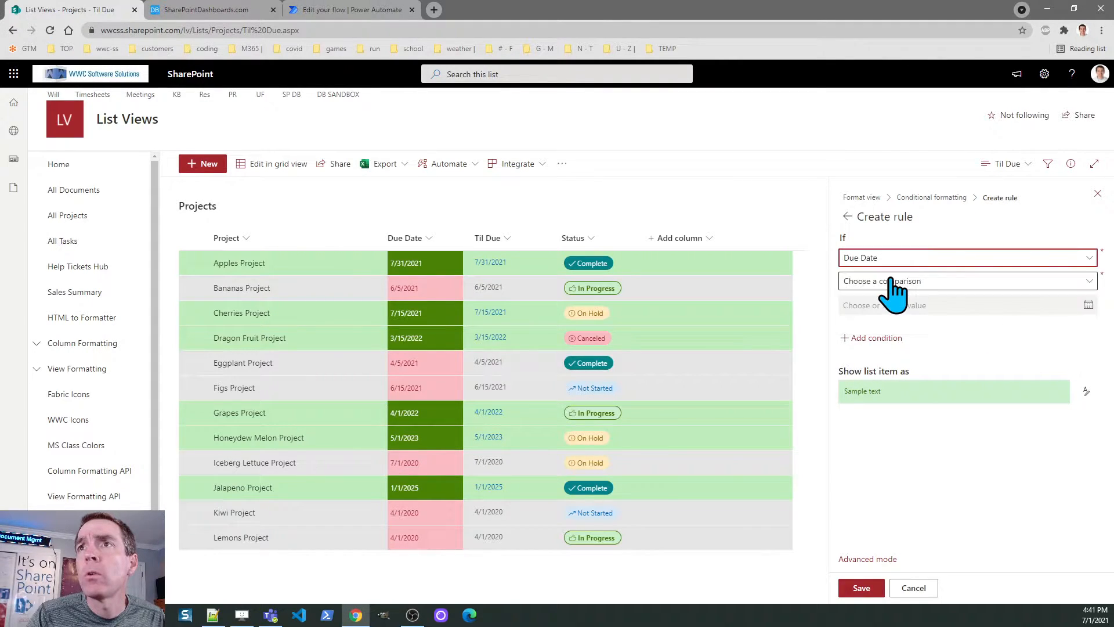
left_click(899, 281)
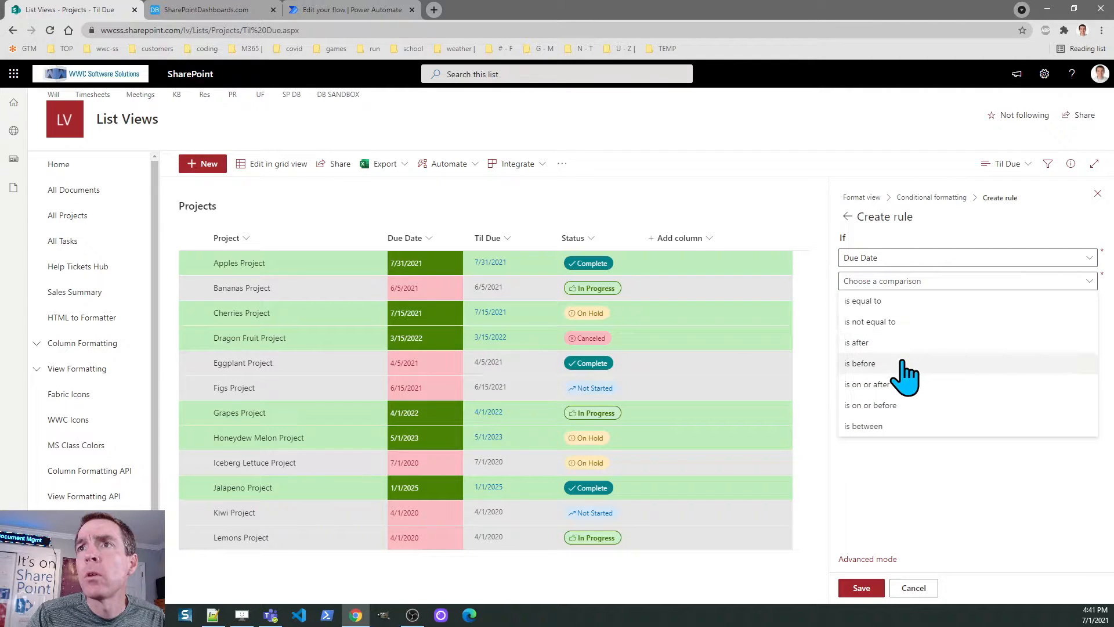
left_click(902, 362)
left_click(911, 306)
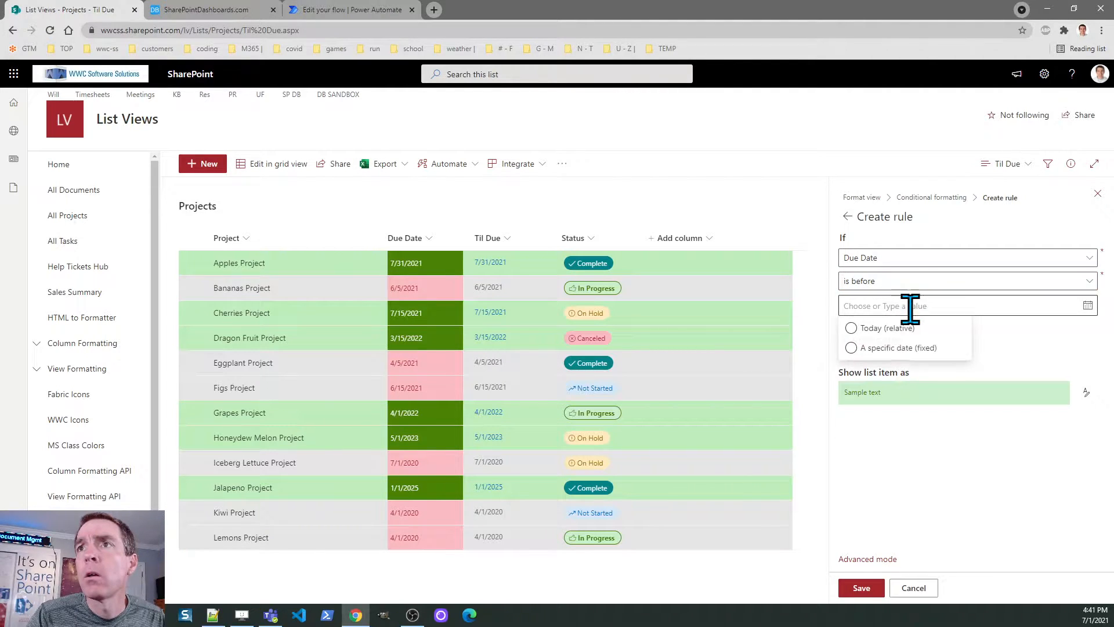
left_click(861, 328)
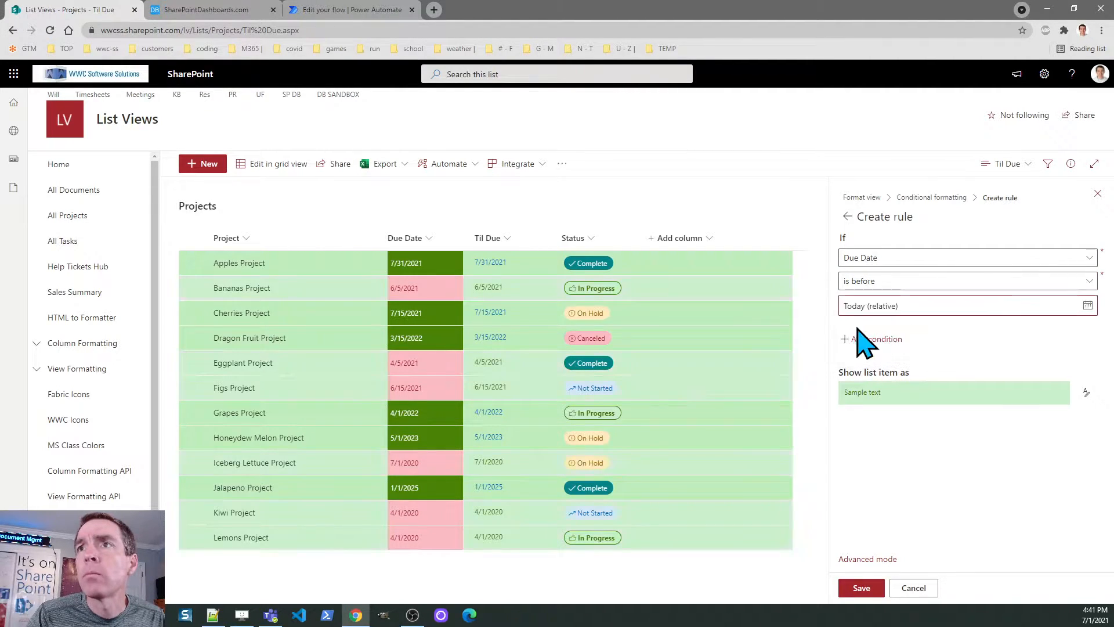
Give the before-today rule a light red fill and save the view's conditional formatting.
left_click(1015, 417)
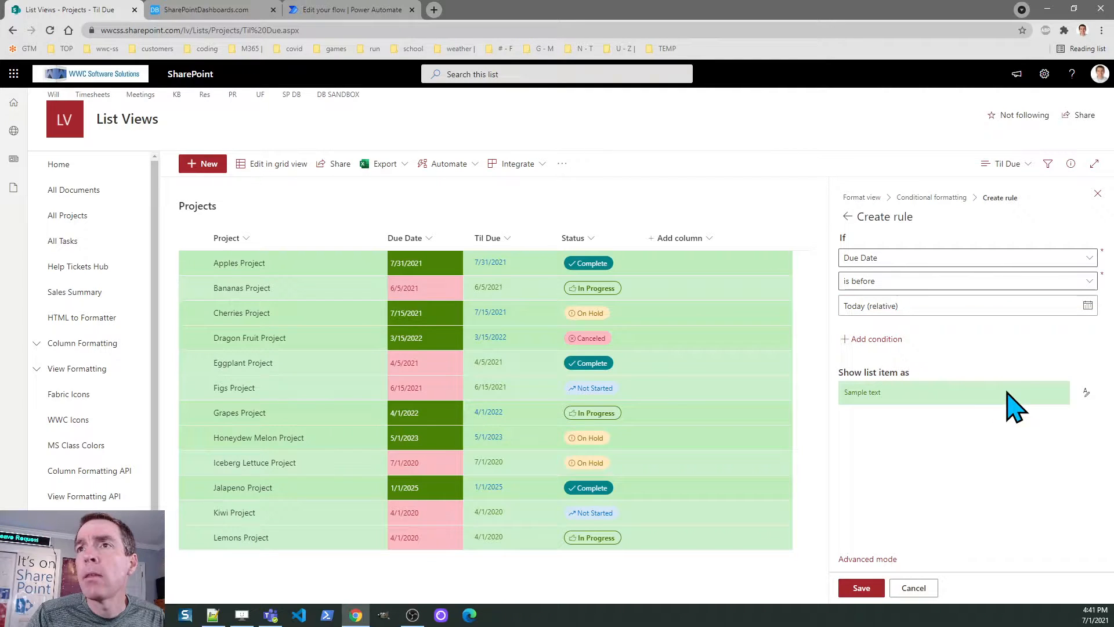
left_click(1085, 392)
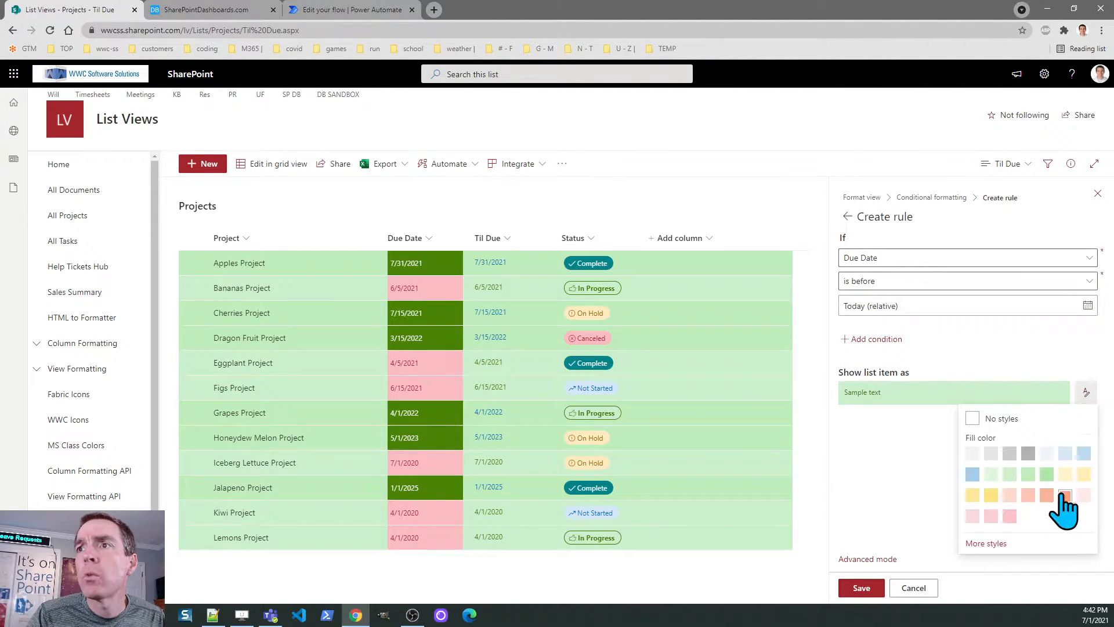
left_click(1010, 495)
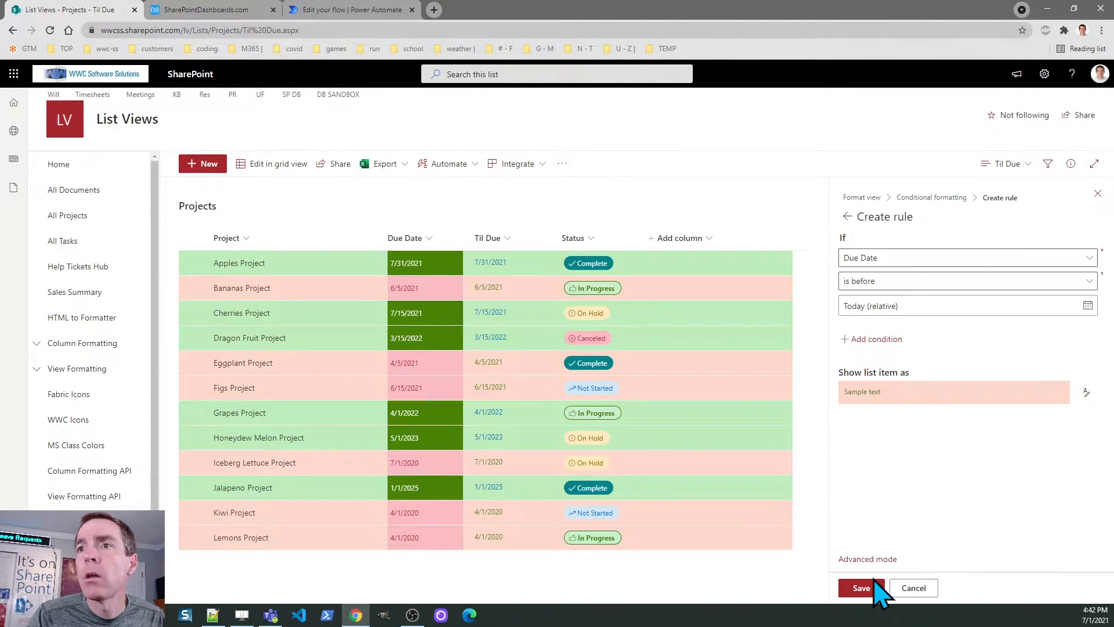
left_click(848, 216)
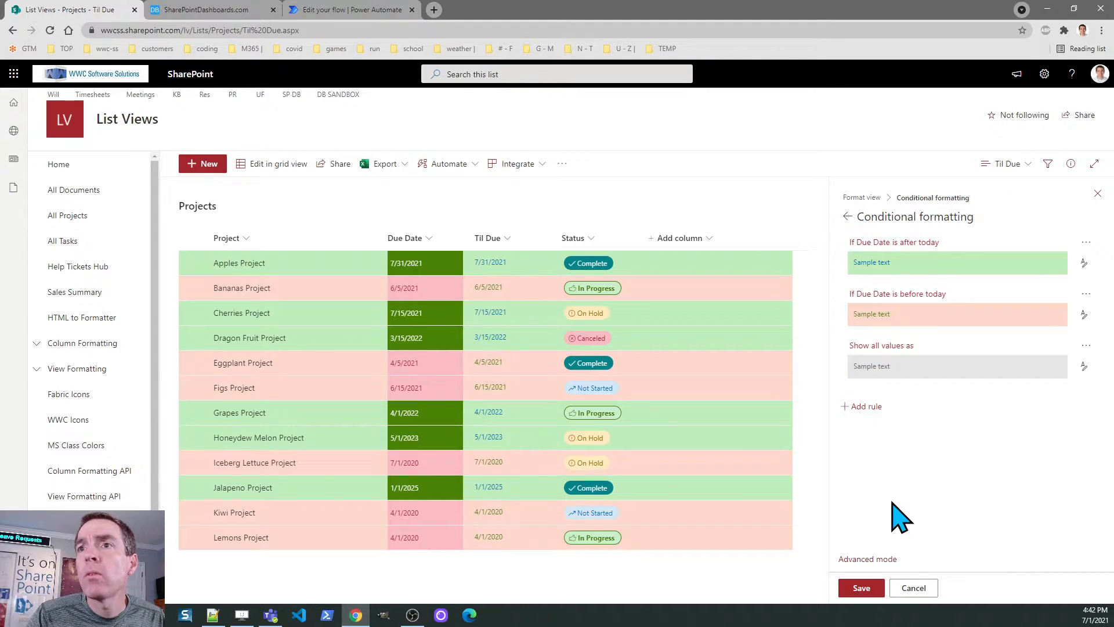
left_click(875, 585)
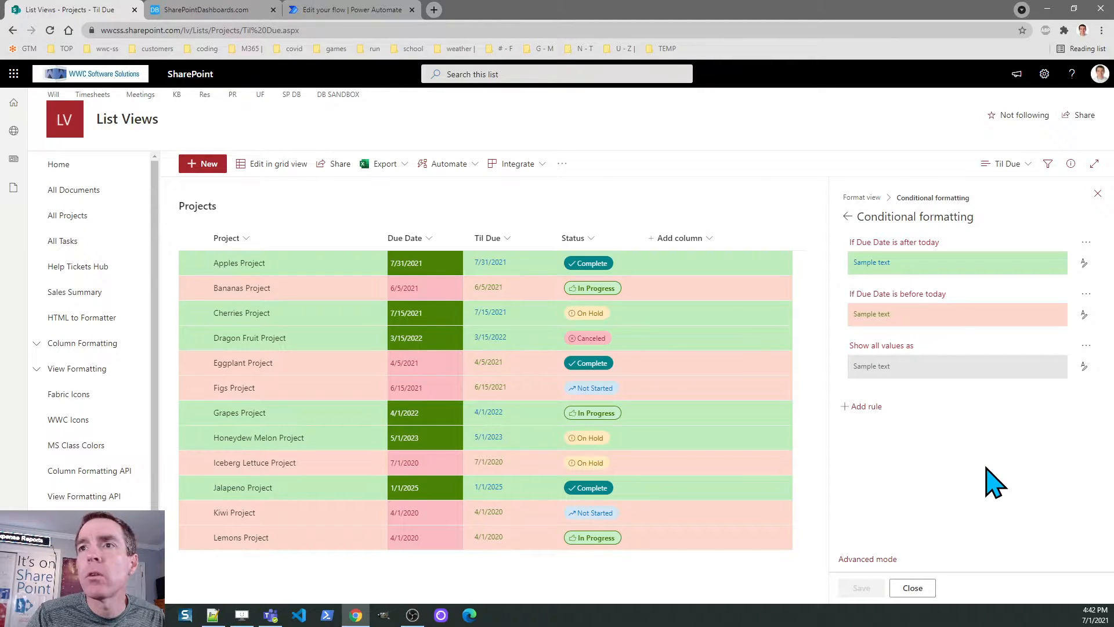
Clear all custom formatting JSON from the Til Due view in advanced mode, save, and close the Format view pane.
left_click(876, 559)
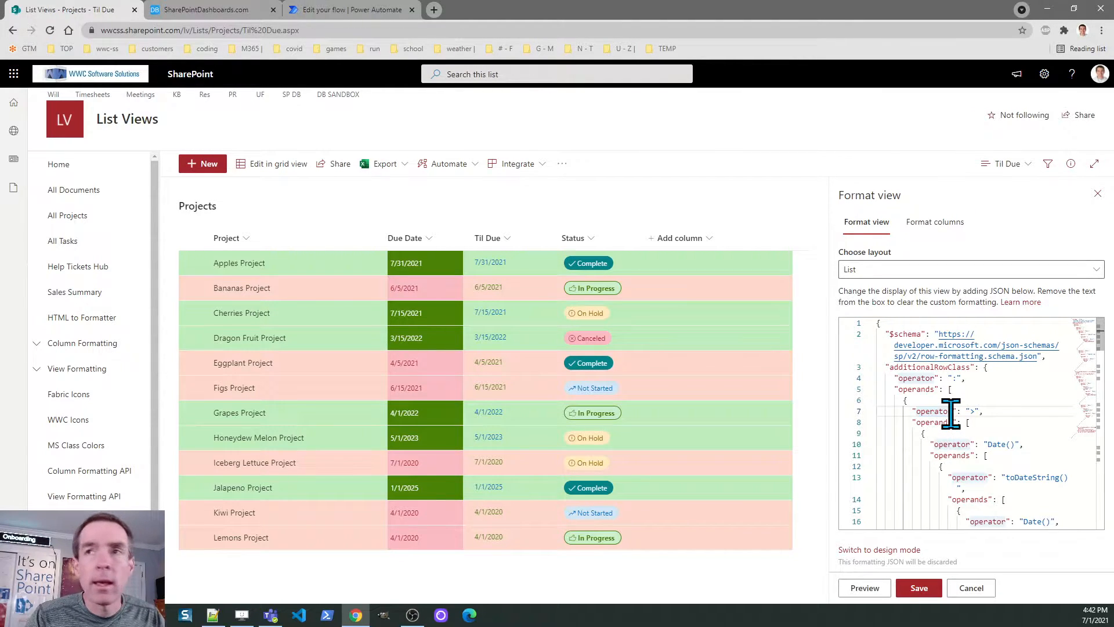
key("ctrl+a")
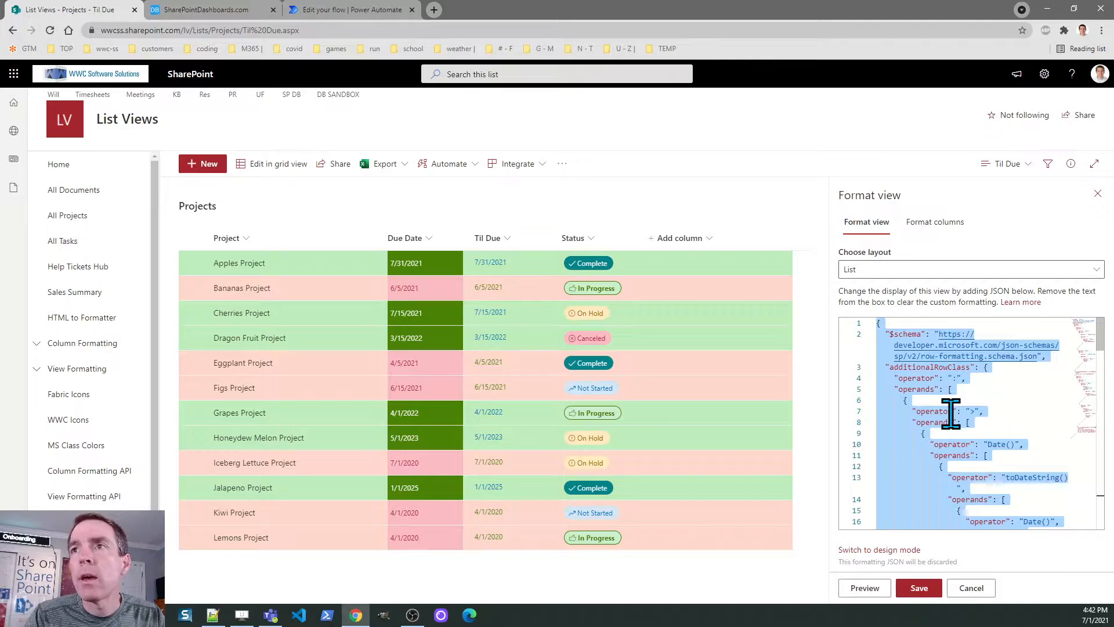
key("Delete")
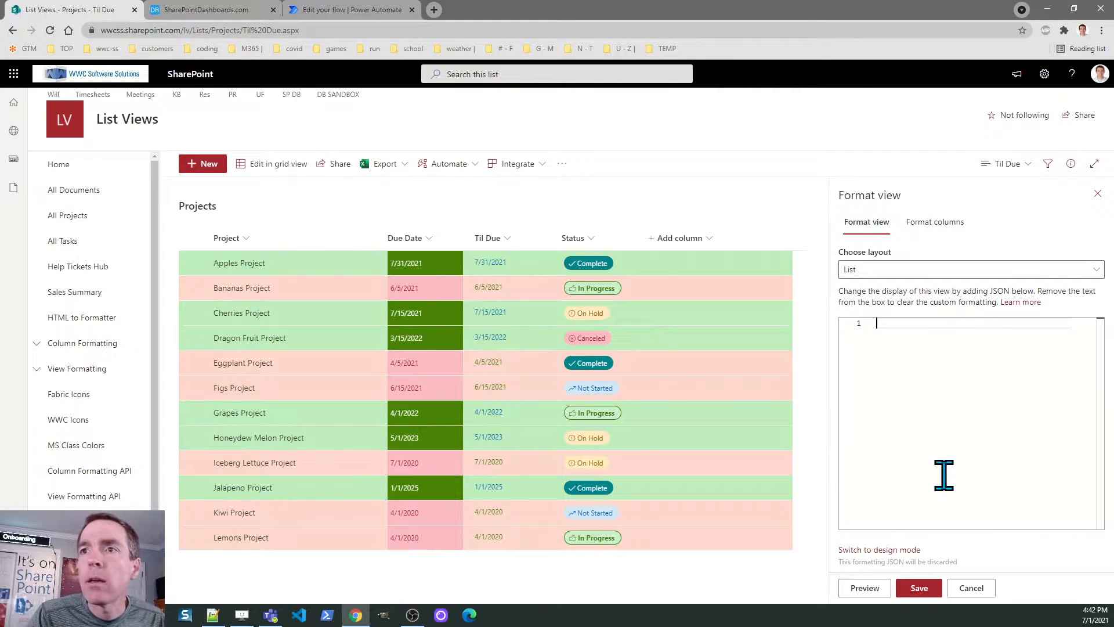
left_click(924, 587)
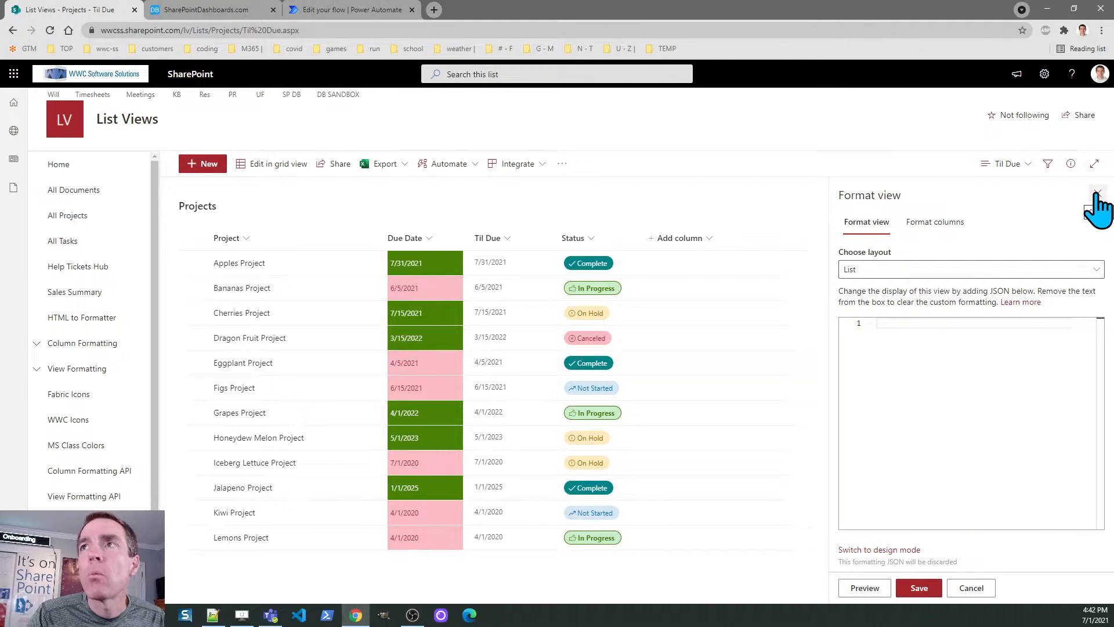
left_click(1096, 193)
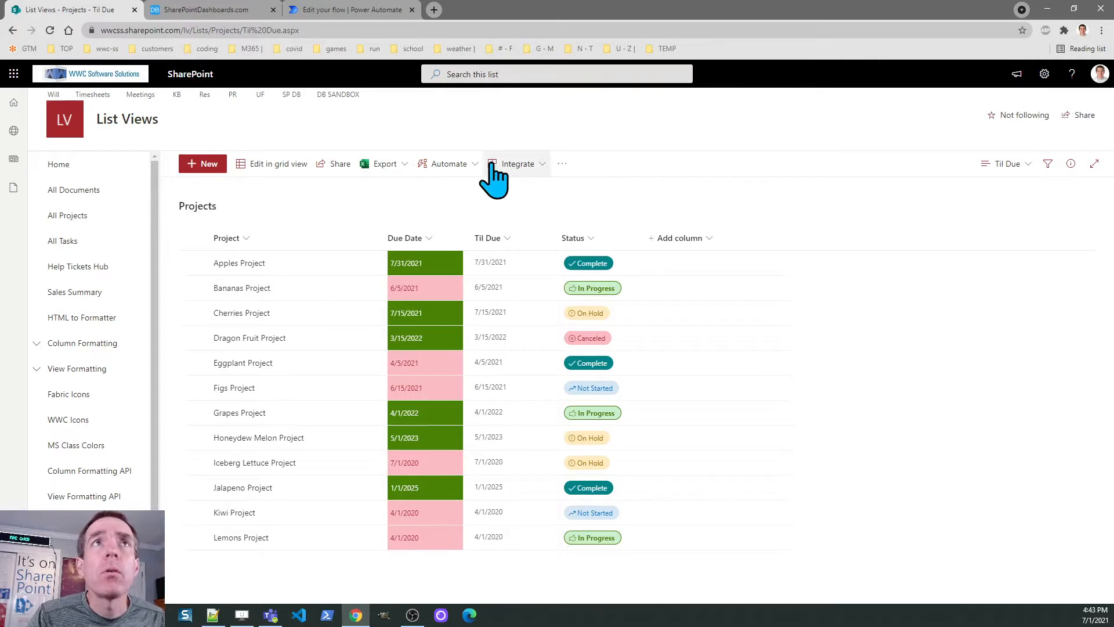
Switch to SharePointDashboards.com, load the Column - Date / Highlight template in Dashboard Maker Lite, and stop its animated preview.
left_click(216, 10)
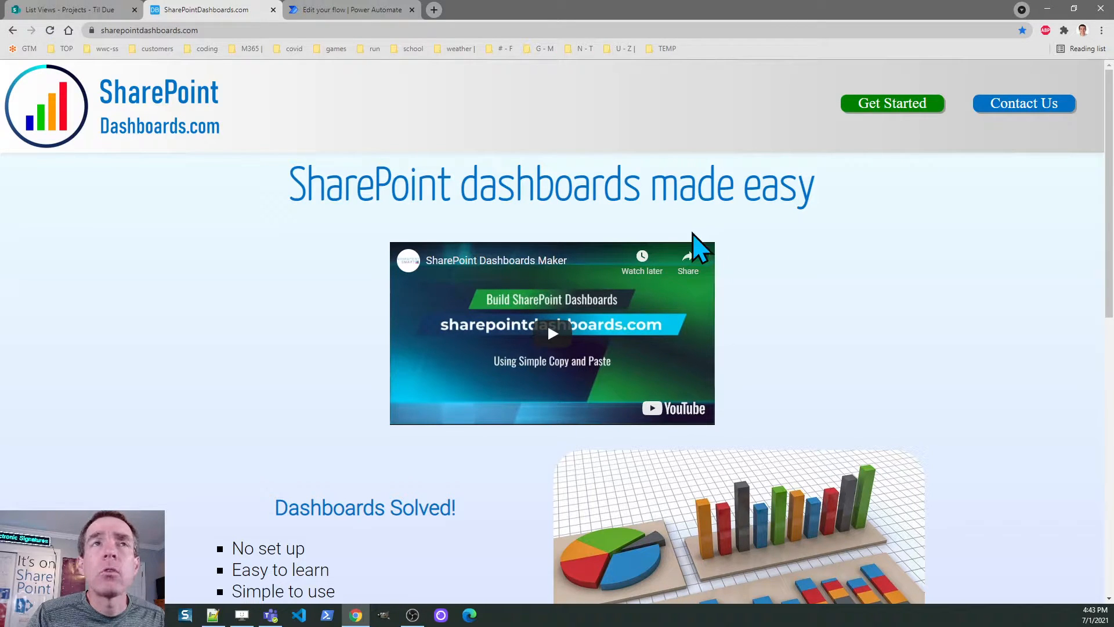
left_click(882, 110)
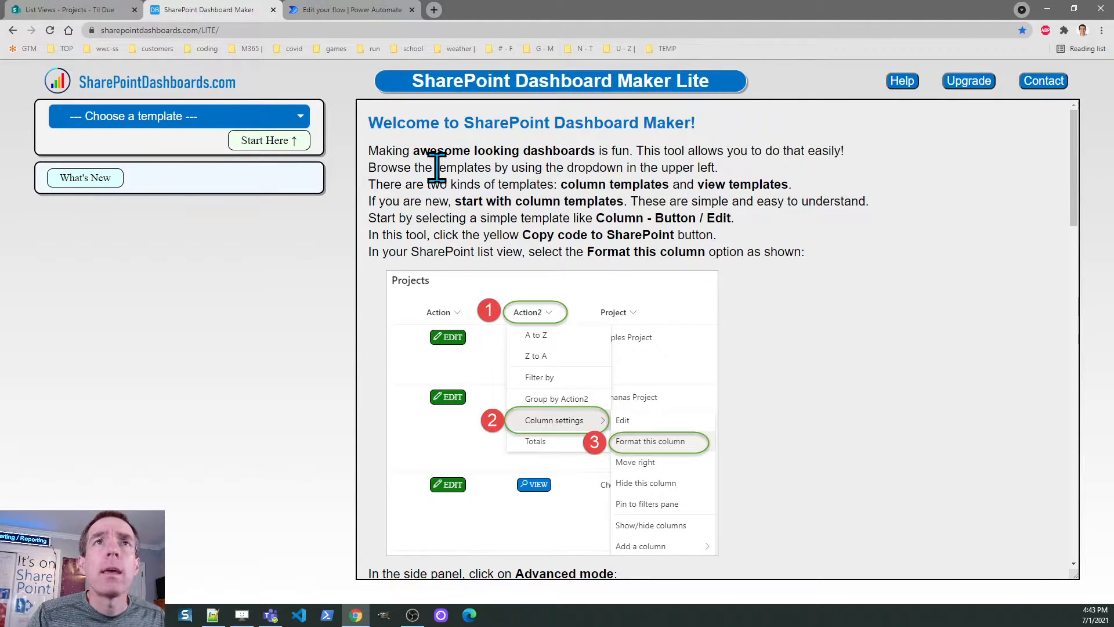
left_click(302, 119)
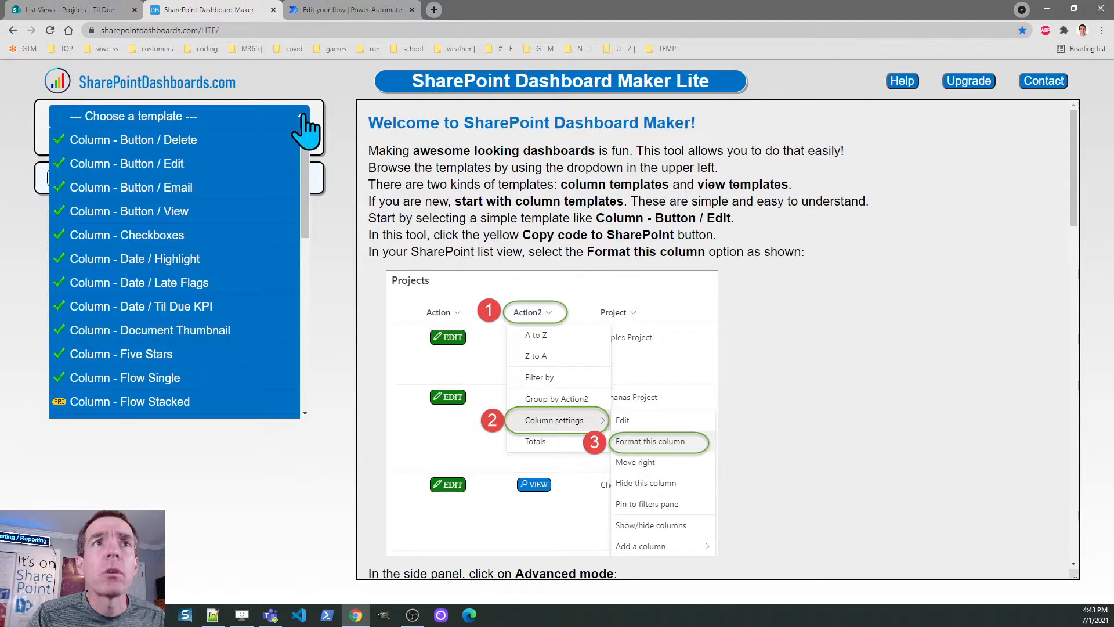
left_click(252, 259)
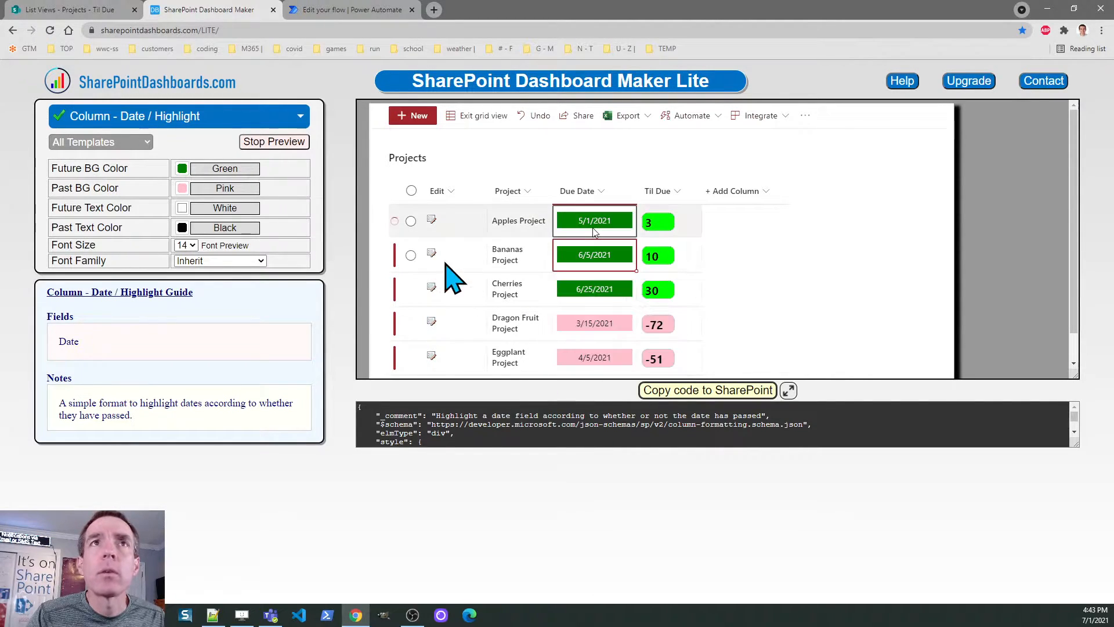
left_click(277, 142)
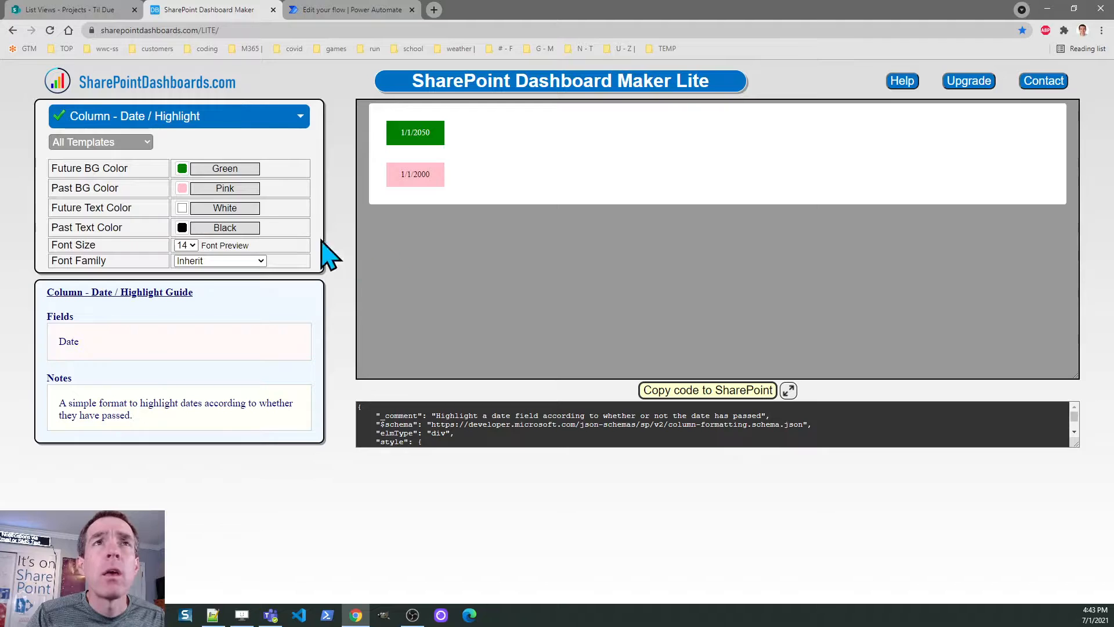
Set the template's future background to LimeGreen, past background to Red and past text color to White.
left_click(182, 168)
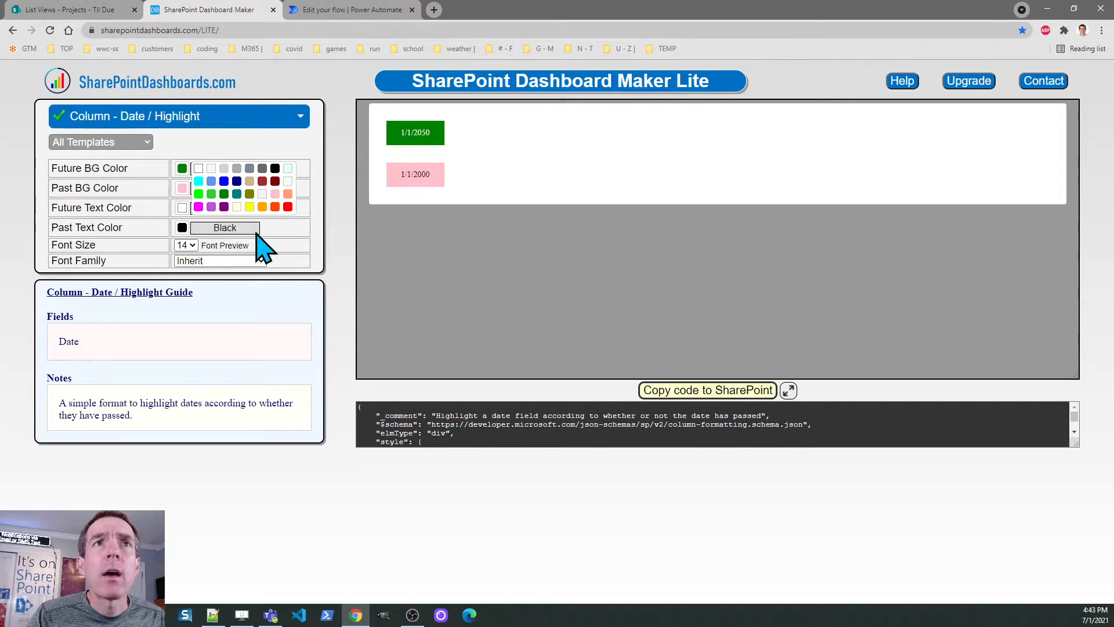
left_click(211, 193)
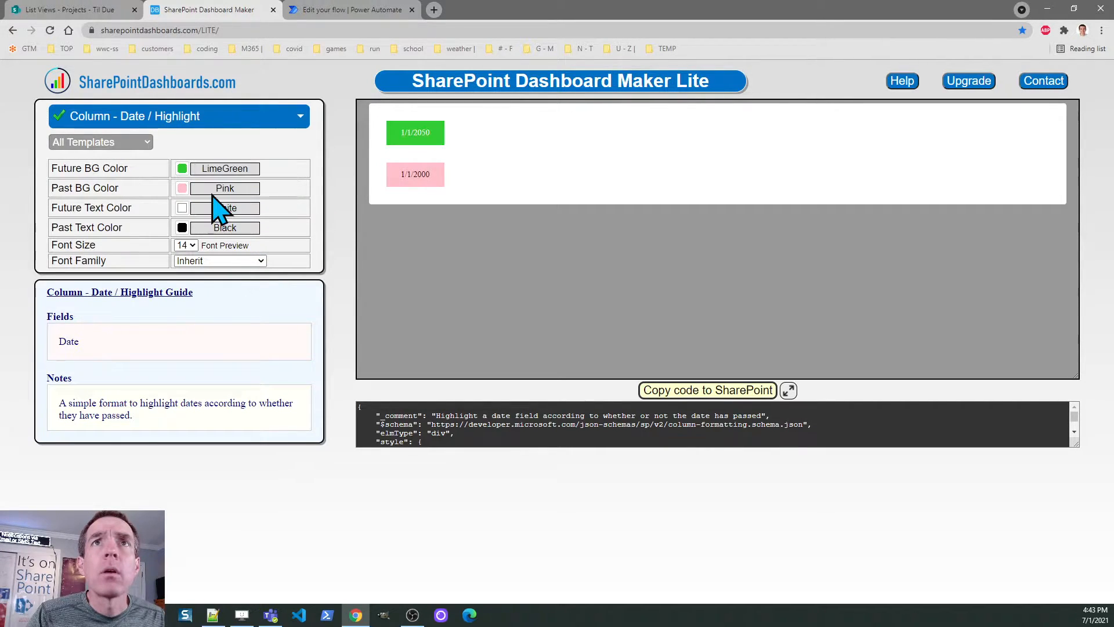
left_click(182, 188)
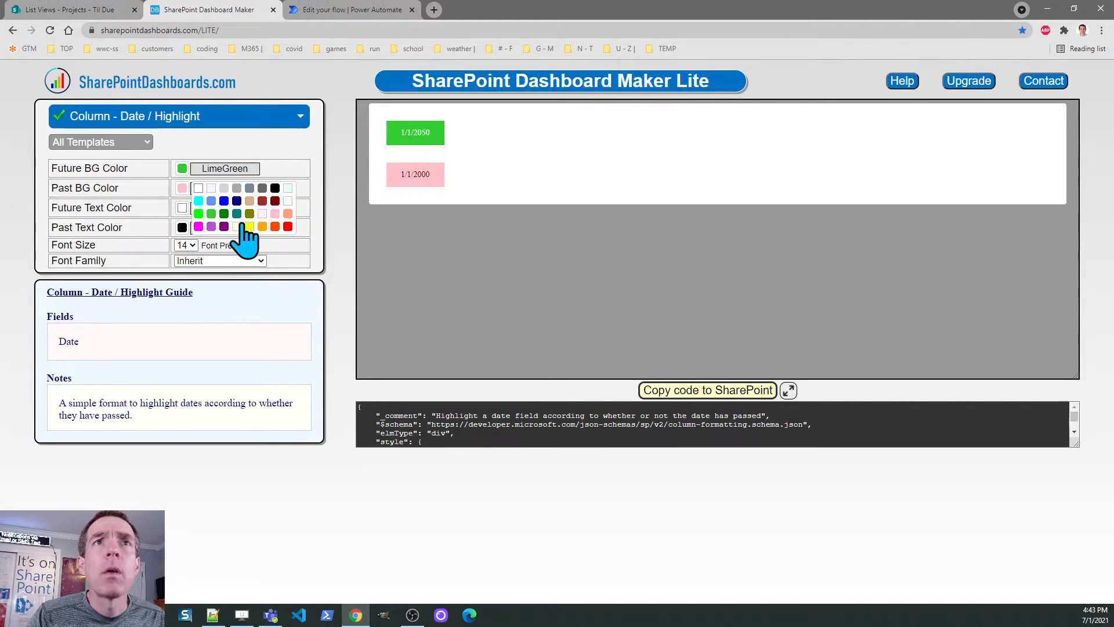
left_click(289, 227)
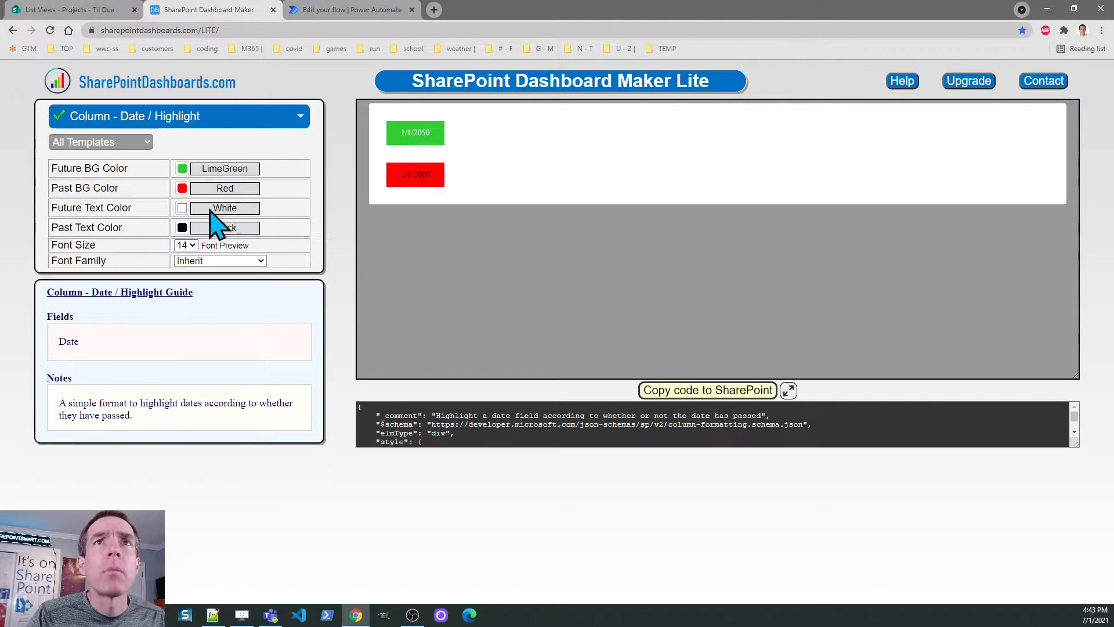
left_click(181, 226)
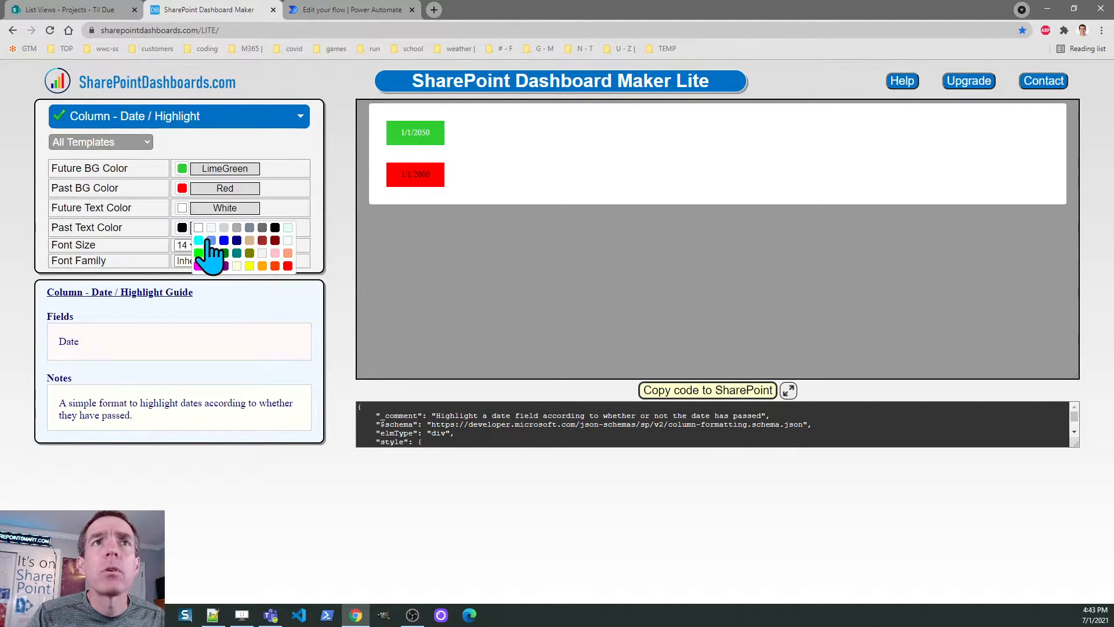
left_click(195, 231)
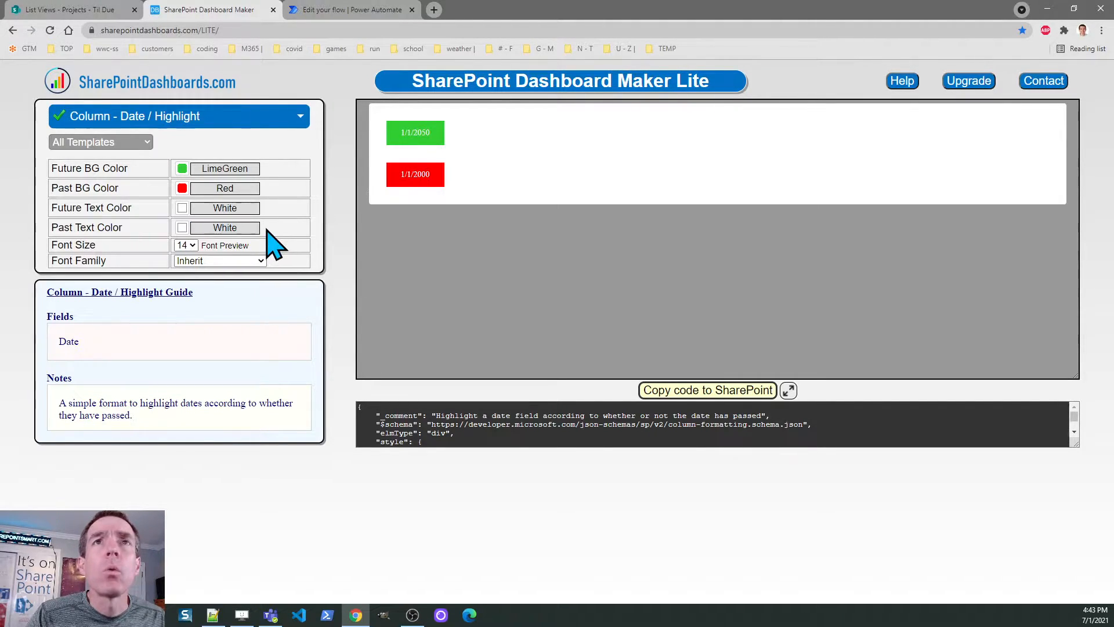
Set the template's font size to 20 and its font family to Courier New.
left_click(187, 245)
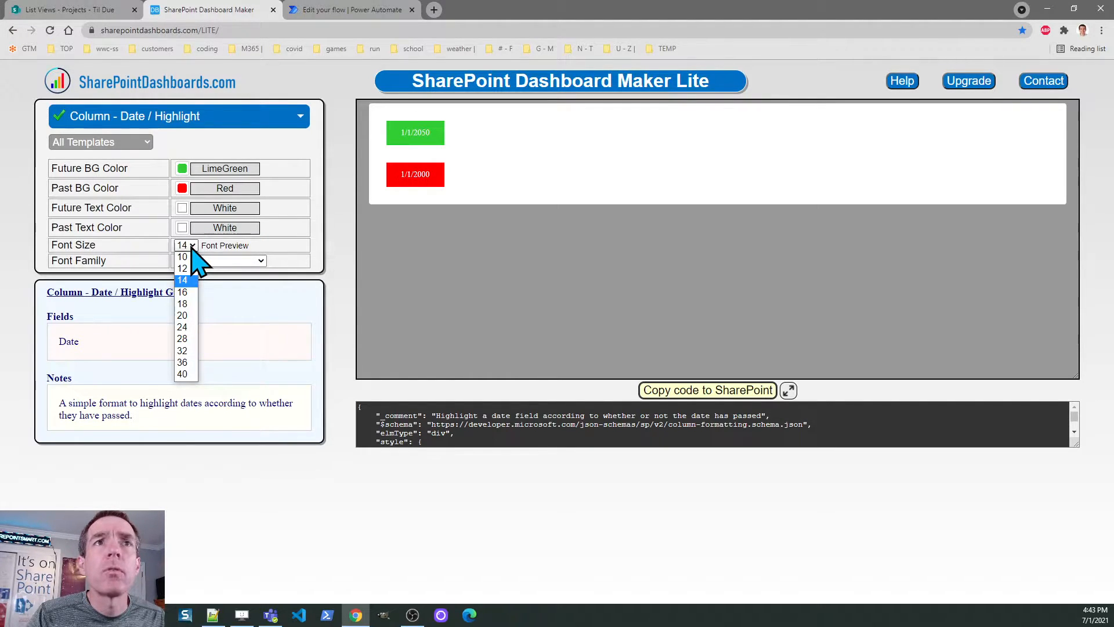
left_click(182, 315)
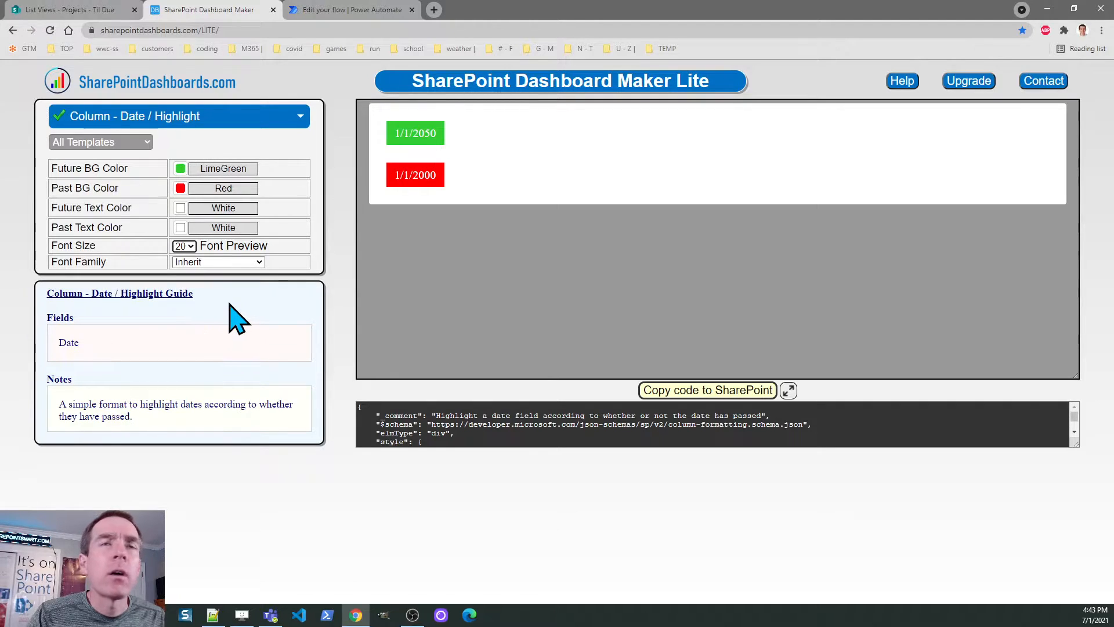
left_click(259, 262)
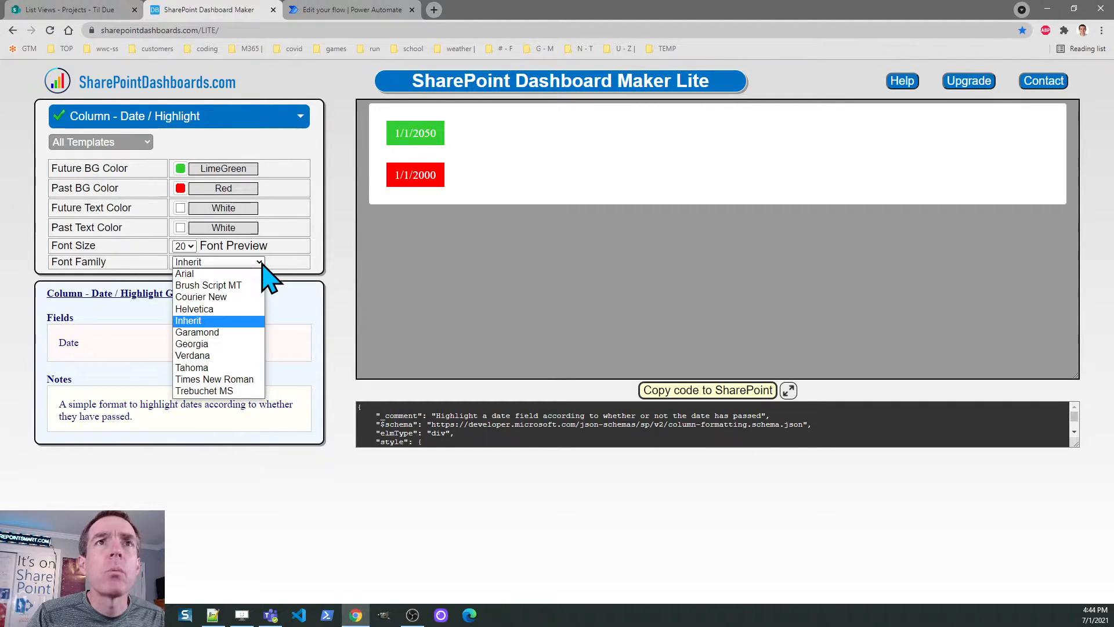
left_click(238, 380)
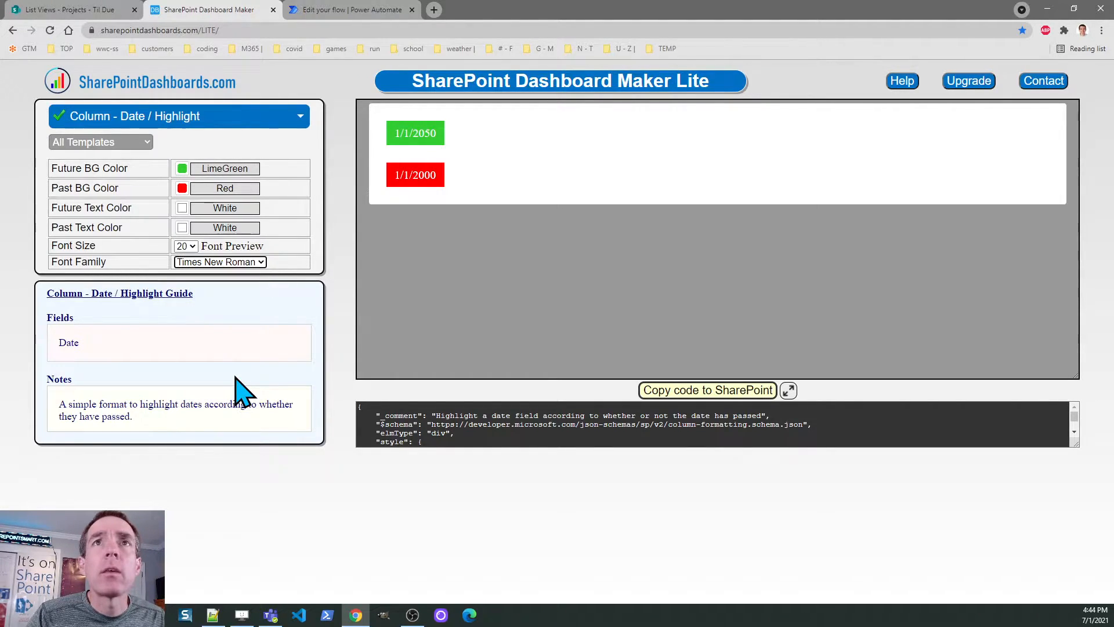
left_click(252, 263)
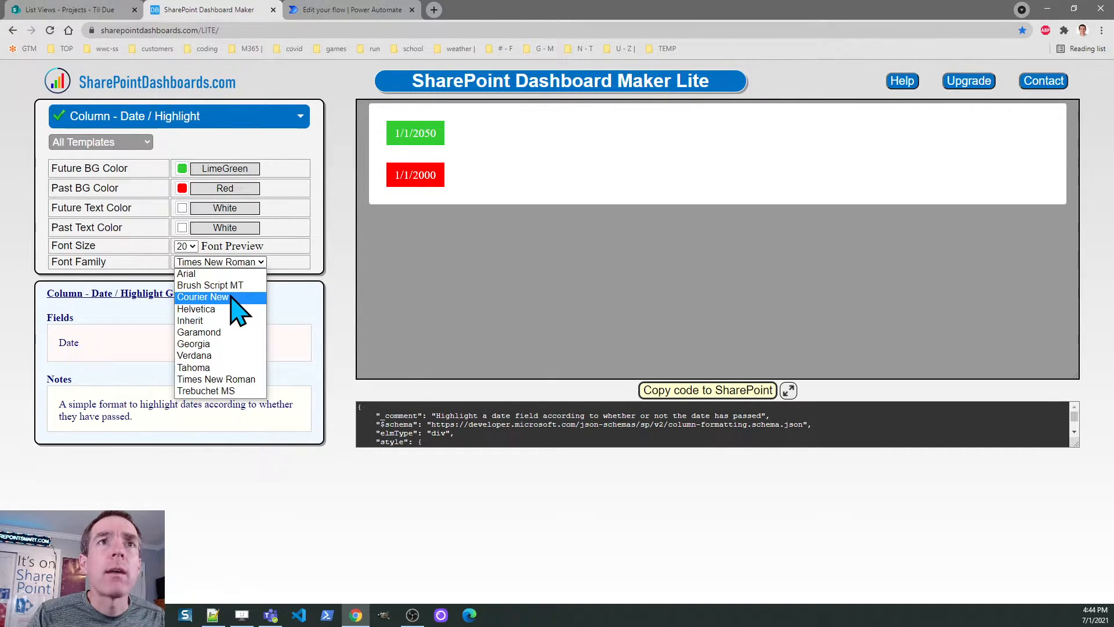
left_click(235, 299)
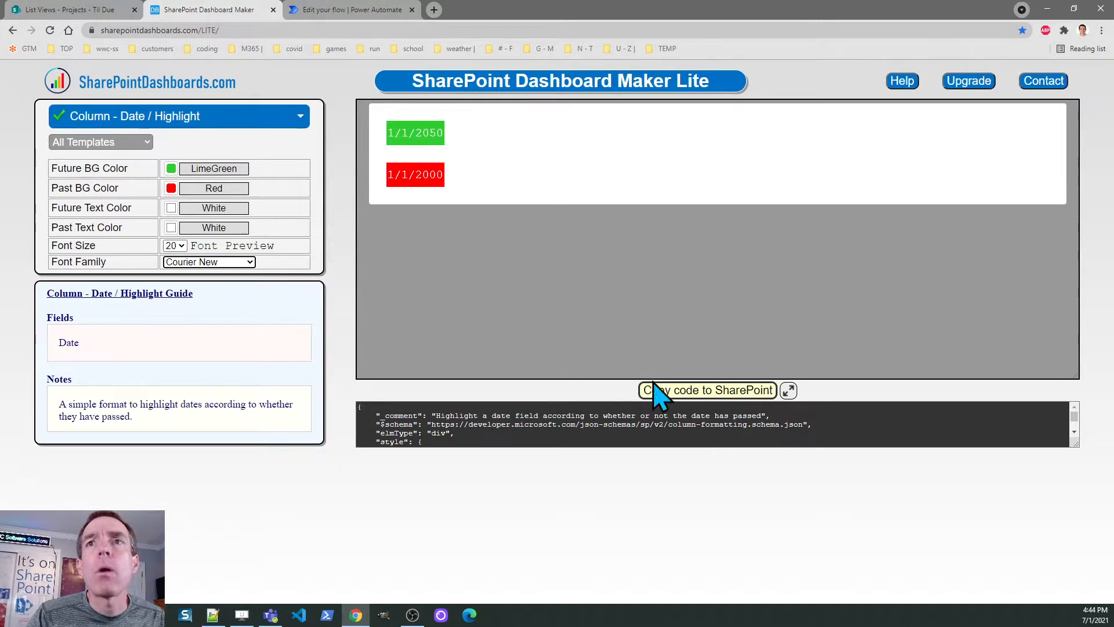
Copy the Date / Highlight template code, switch to the SharePoint Projects list, and open the Due Date column's formatting JSON in advanced mode.
left_click(673, 391)
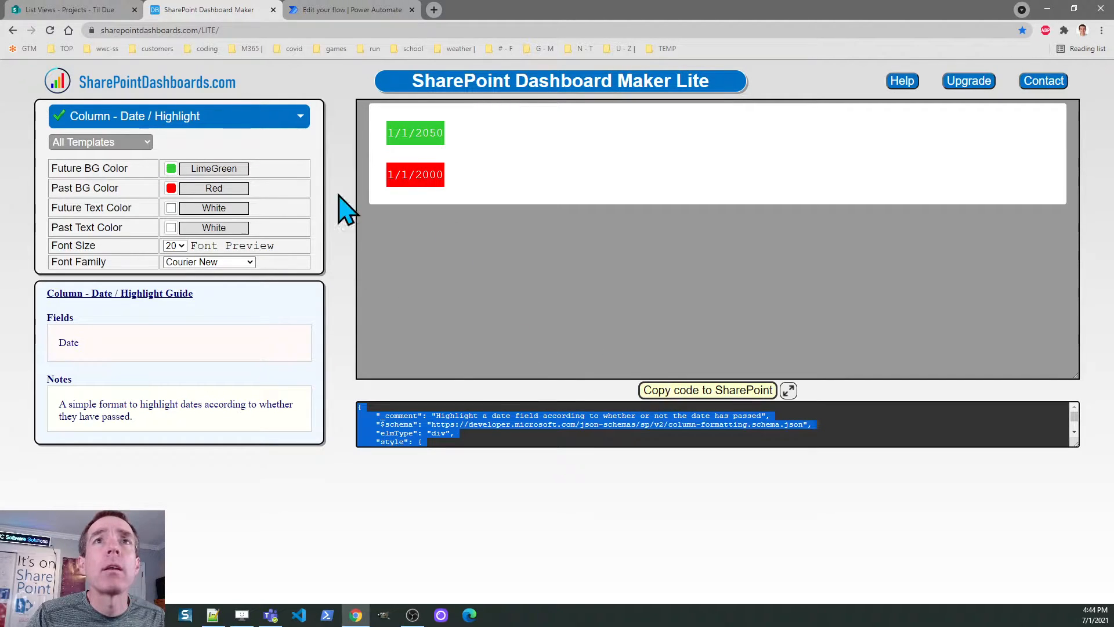
left_click(108, 7)
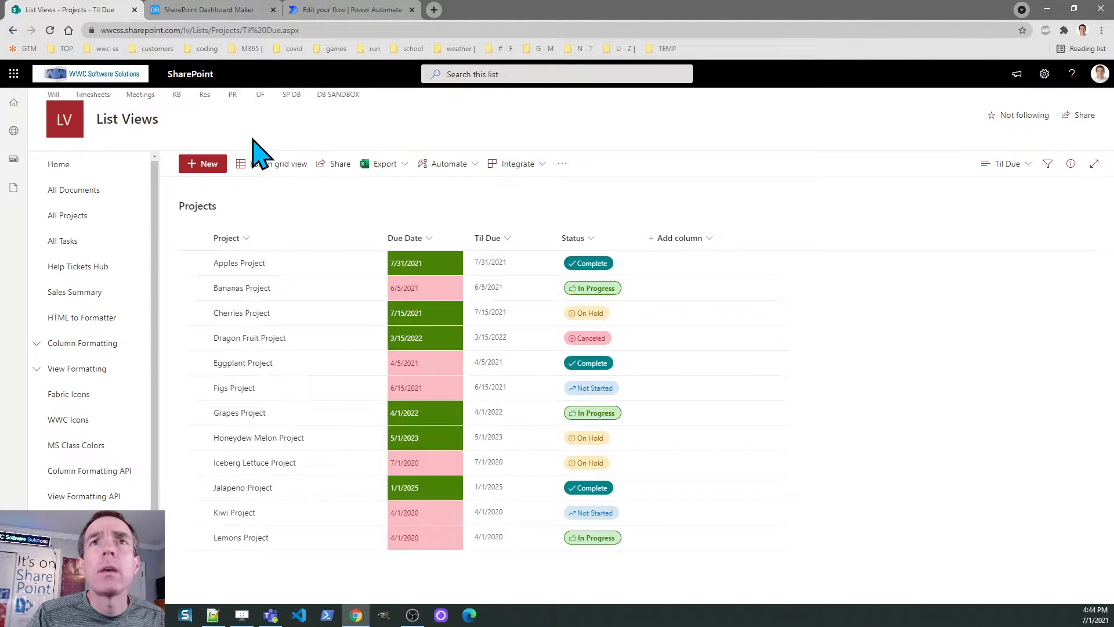
left_click(428, 239)
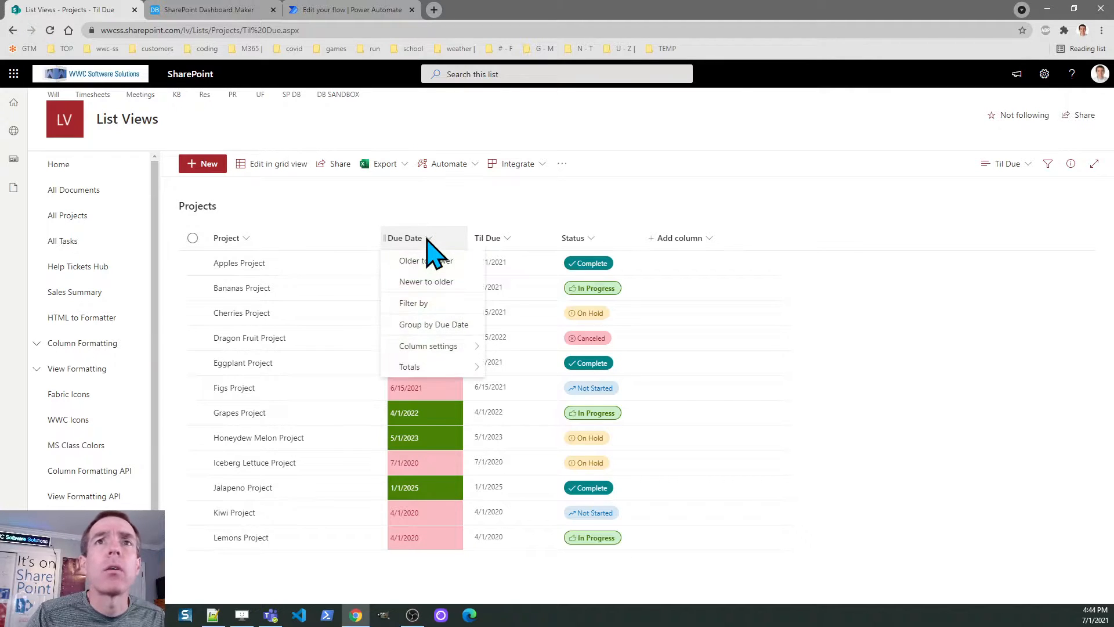
mouse_move(446, 343)
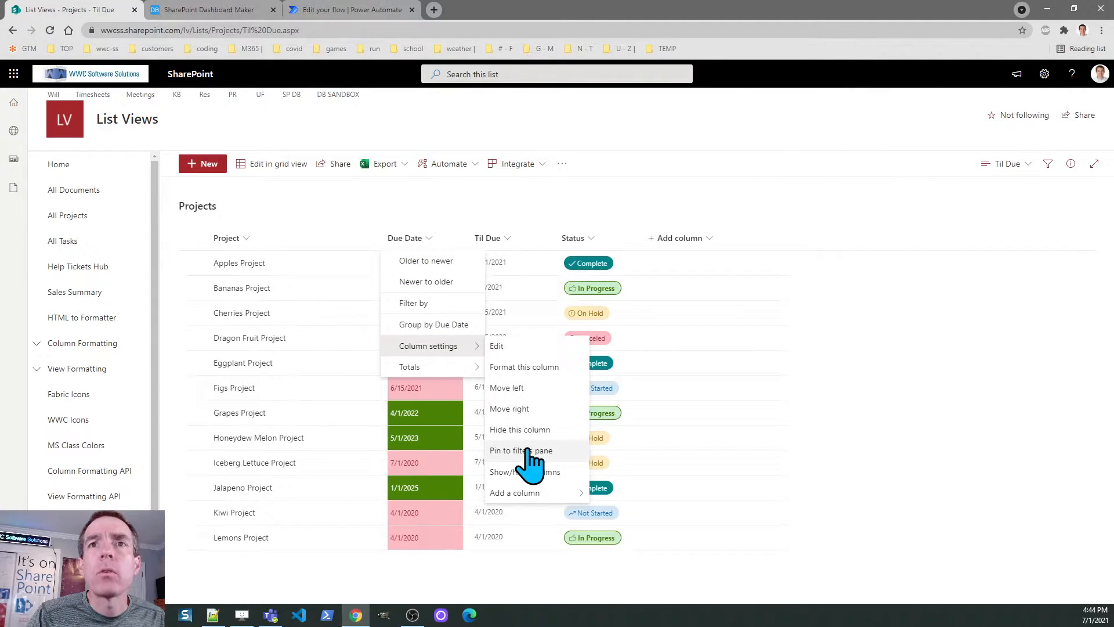
left_click(508, 366)
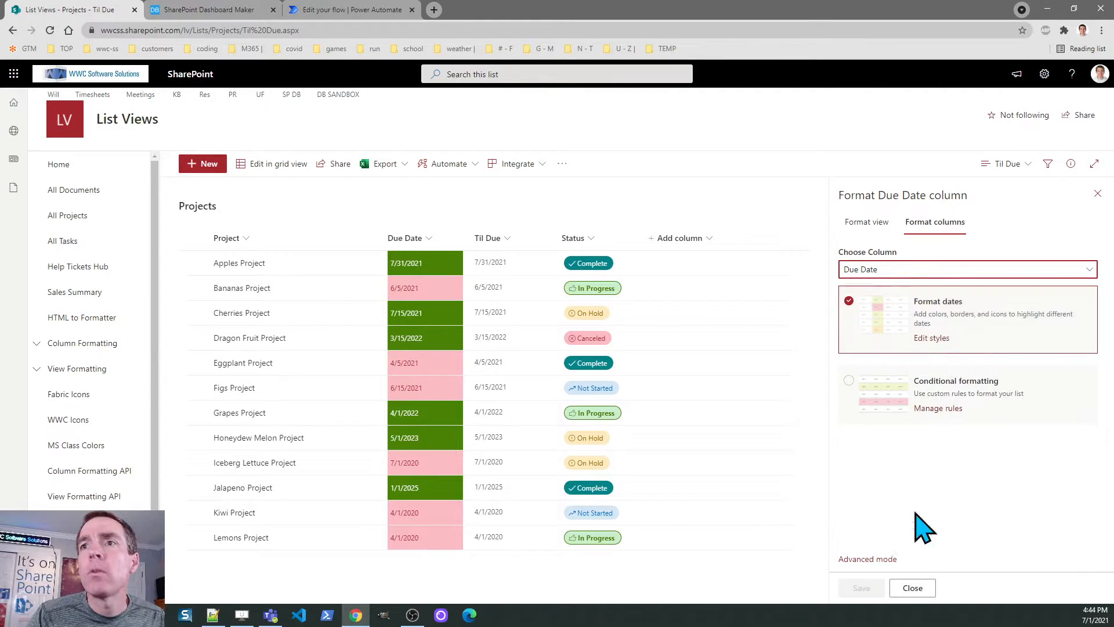
left_click(871, 559)
Replace the Due Date column's JSON with the copied Date / Highlight code, save it, close the pane and reload the list.
left_click(944, 400)
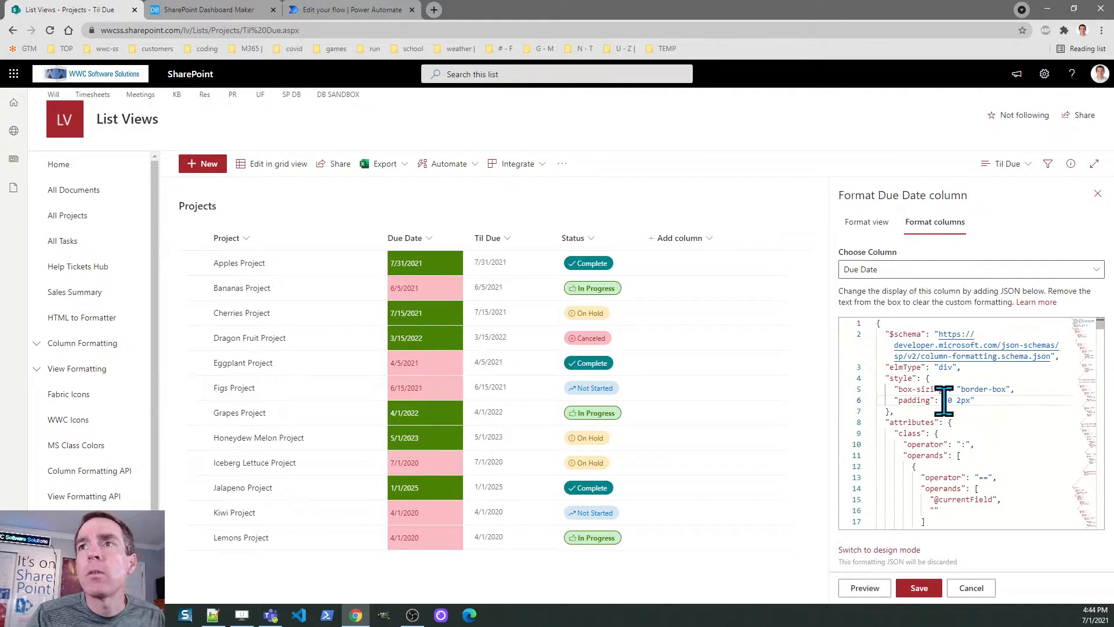
key("ctrl+a")
key("ctrl+v")
left_click(928, 589)
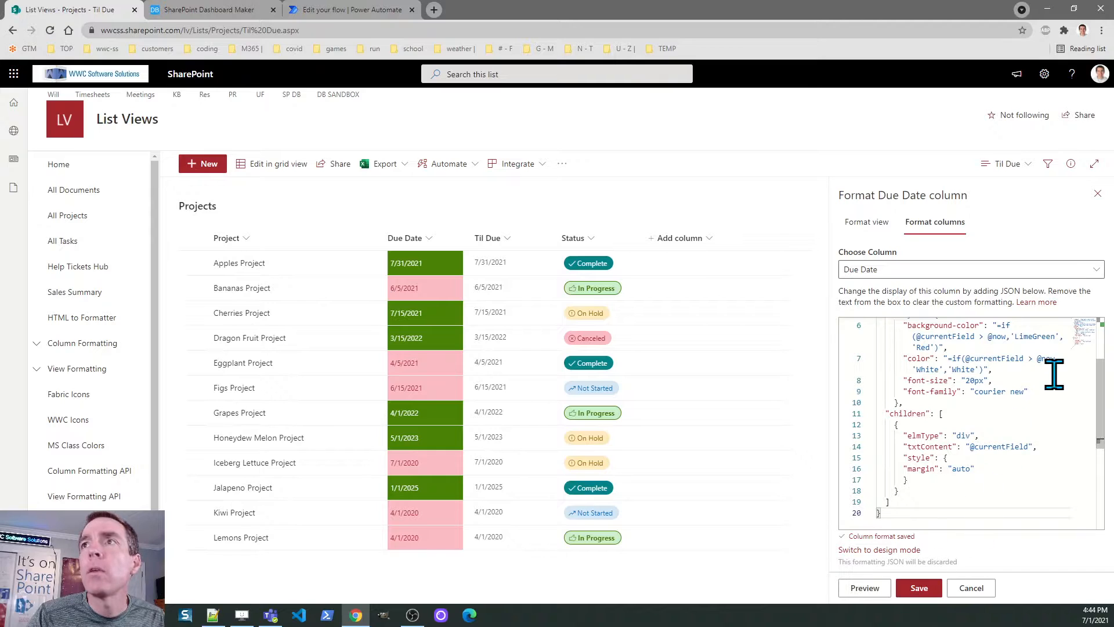
left_click(1098, 194)
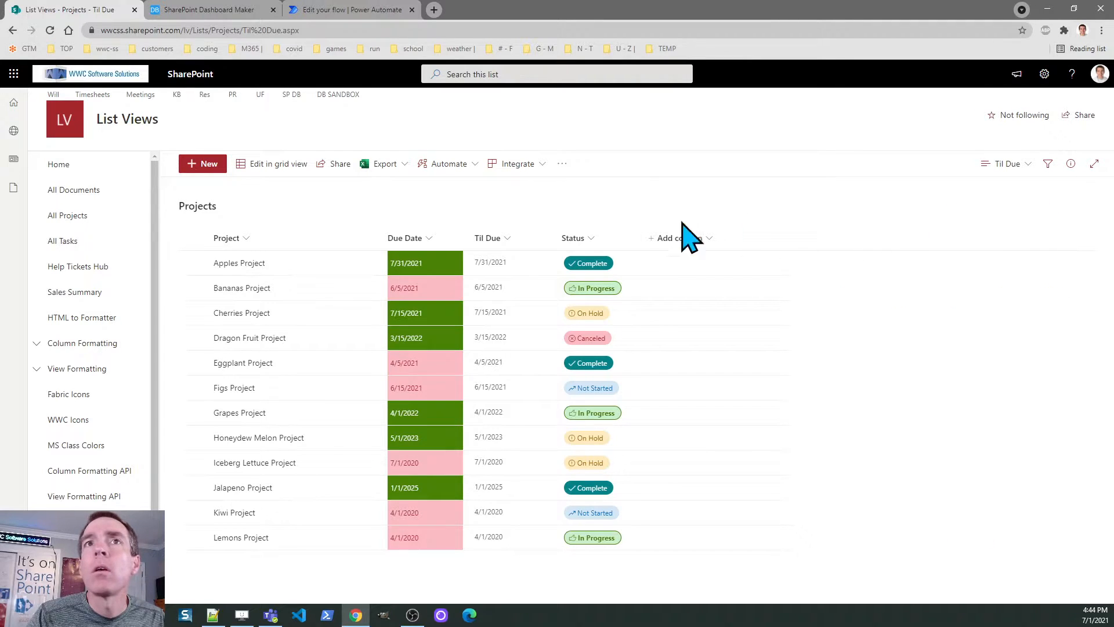
left_click(49, 30)
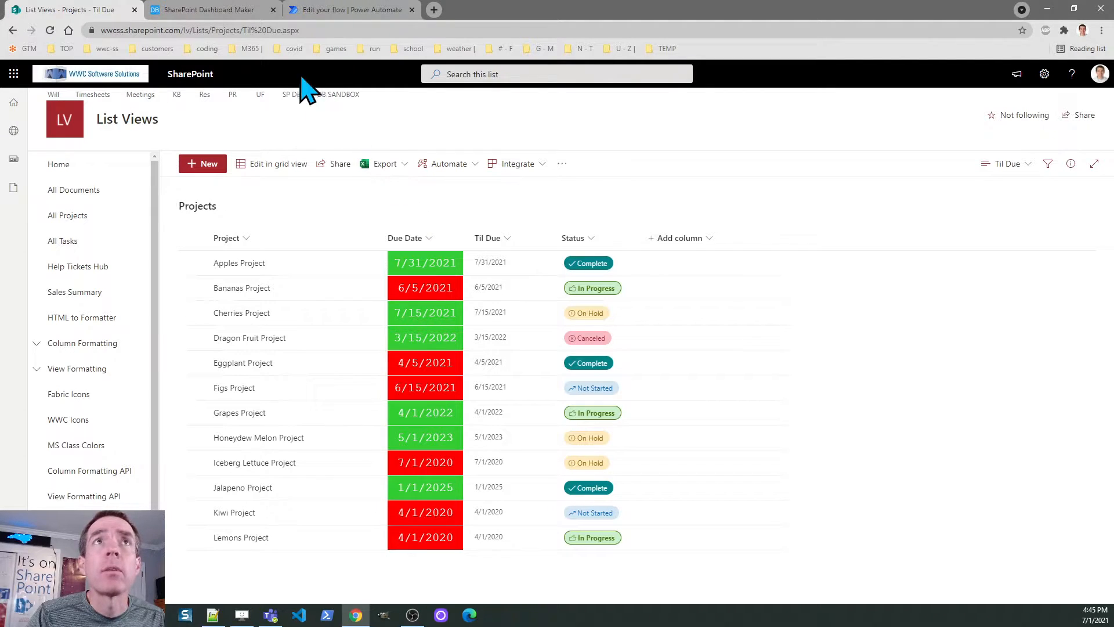
Switch to SharePoint Dashboard Maker Lite, load the Column - Date / Late Flags template and browse its selectable icons.
left_click(223, 7)
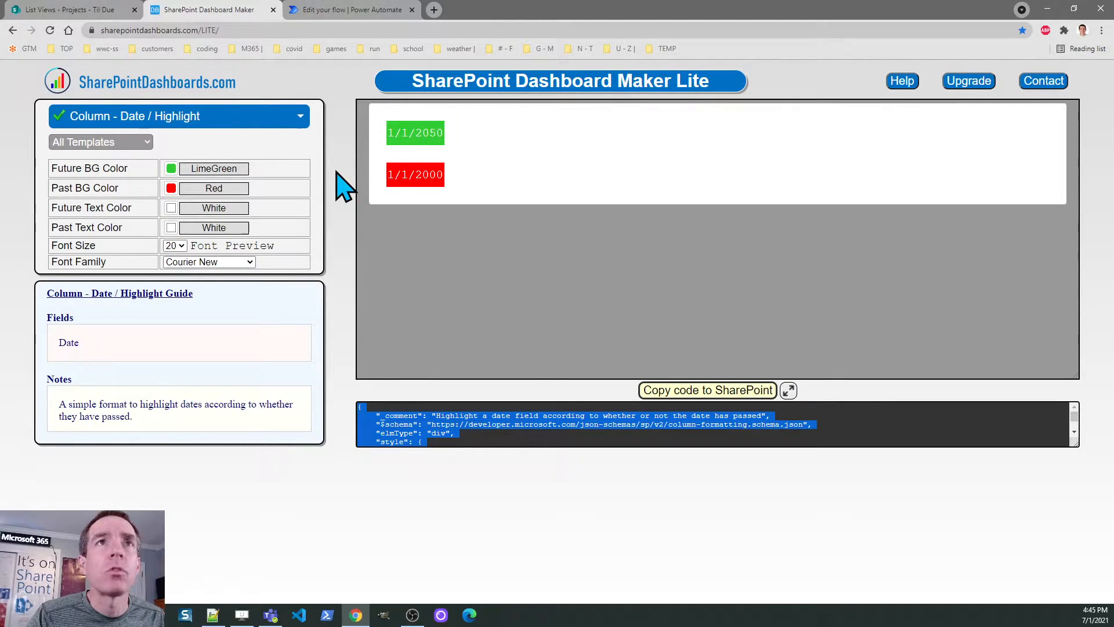
left_click(299, 116)
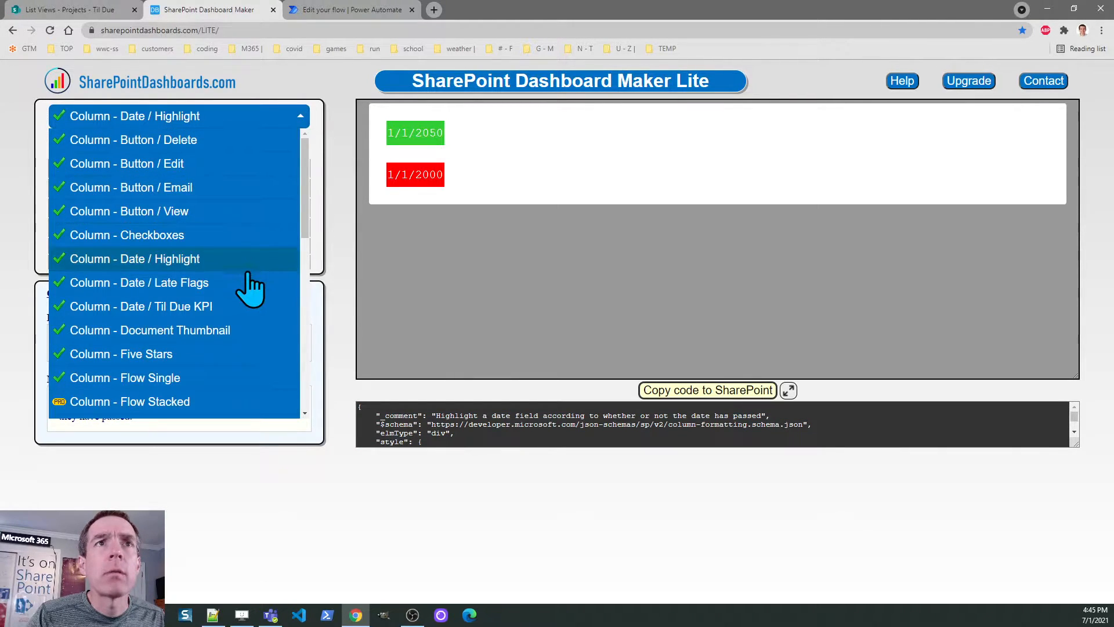
left_click(204, 285)
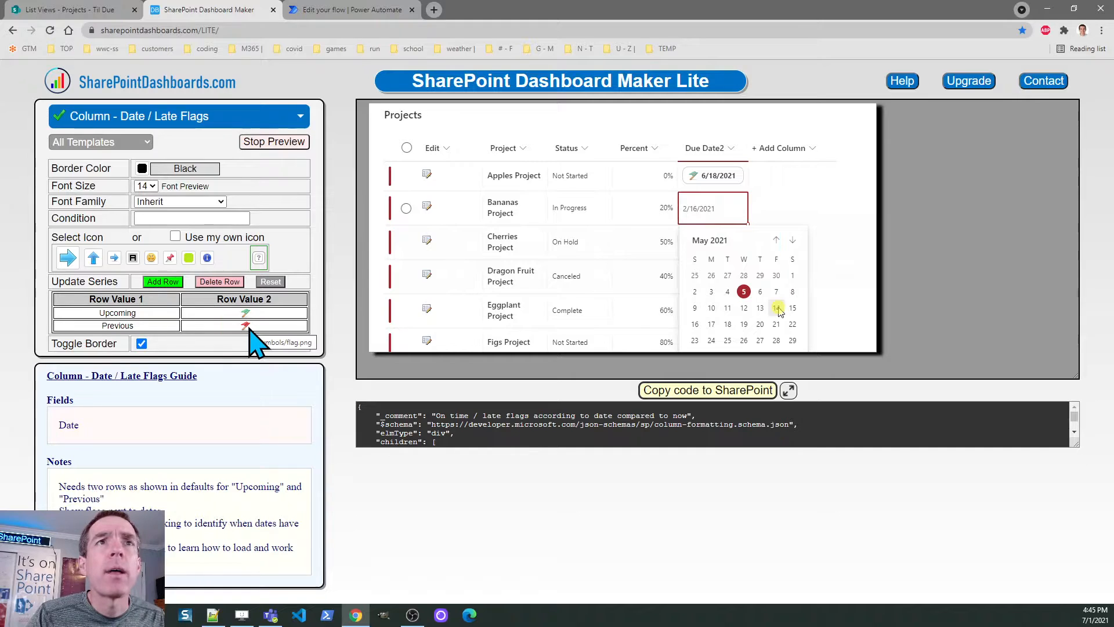
left_click(74, 258)
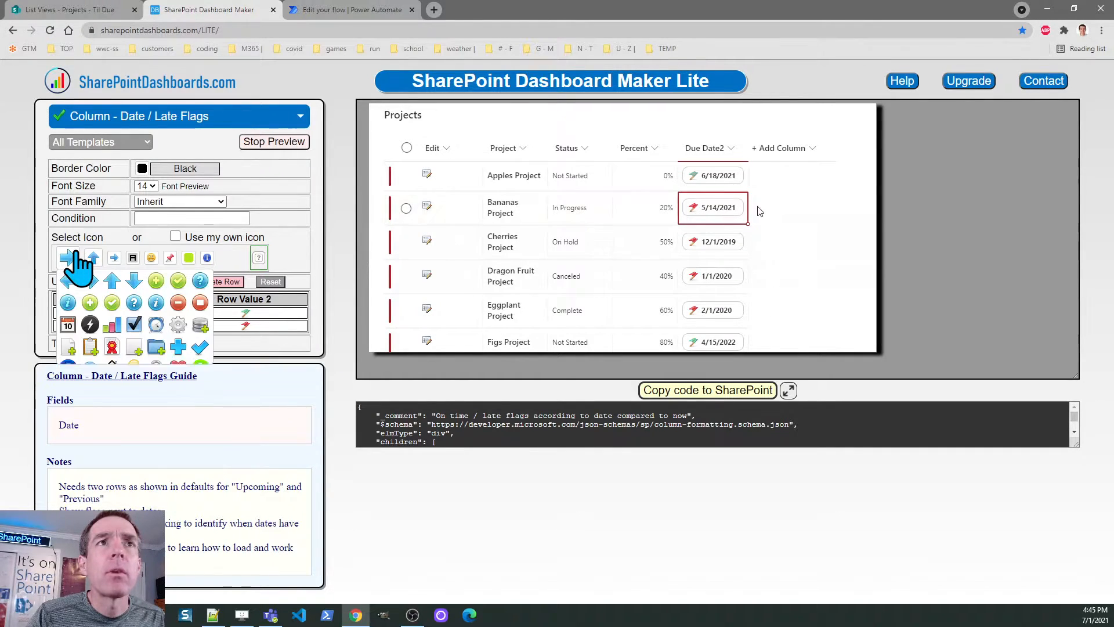
left_click(115, 258)
left_click(153, 259)
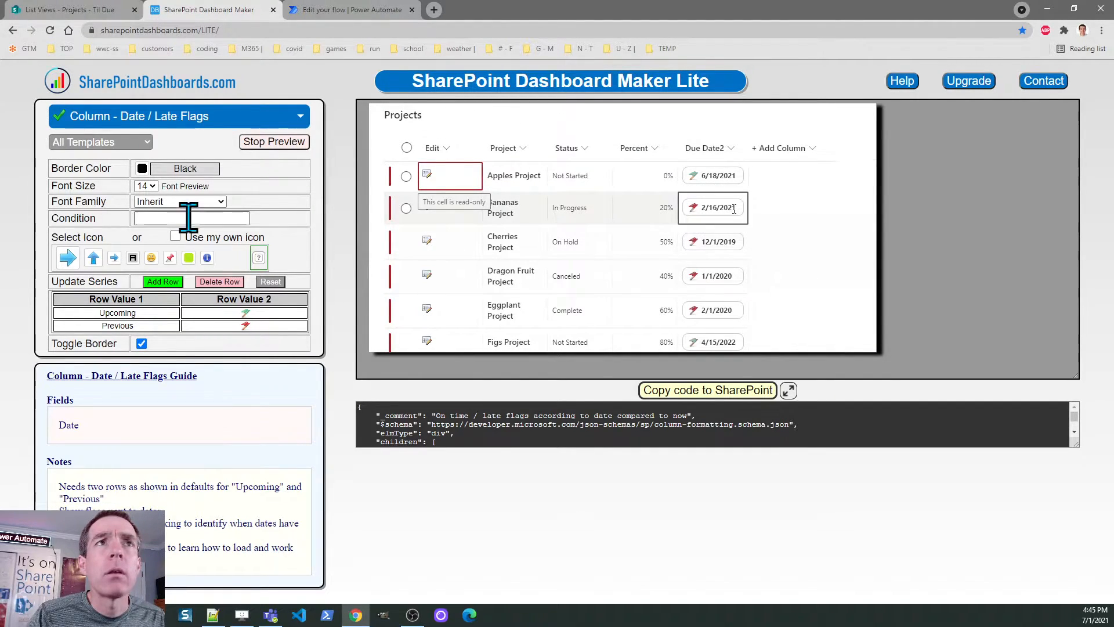
Set the Late Flags template's font size to 20.
left_click(153, 186)
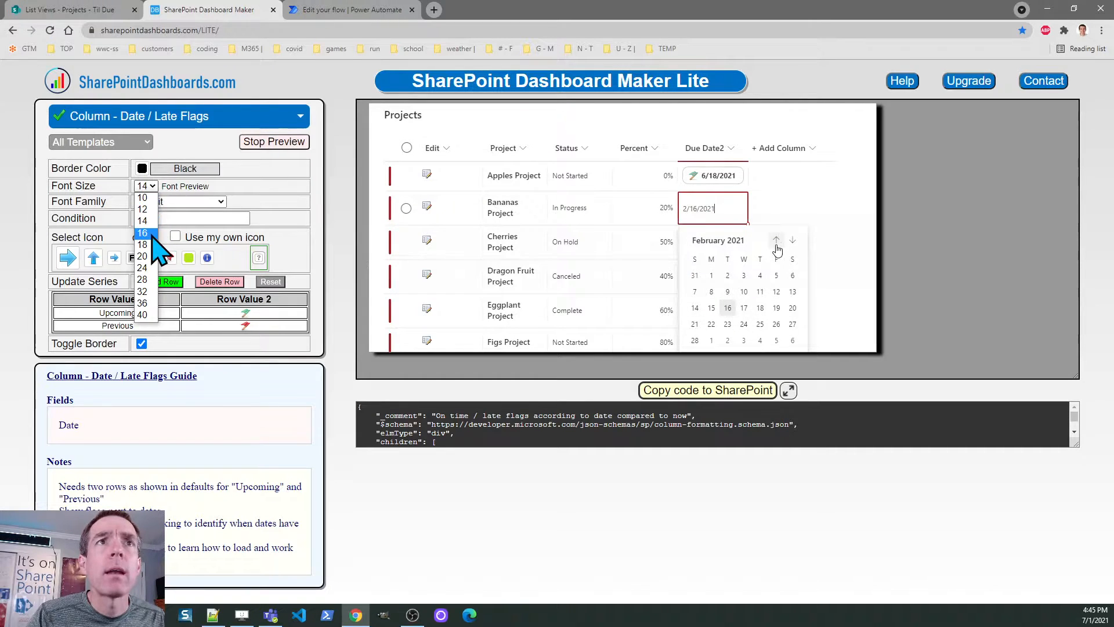
left_click(150, 232)
left_click(152, 186)
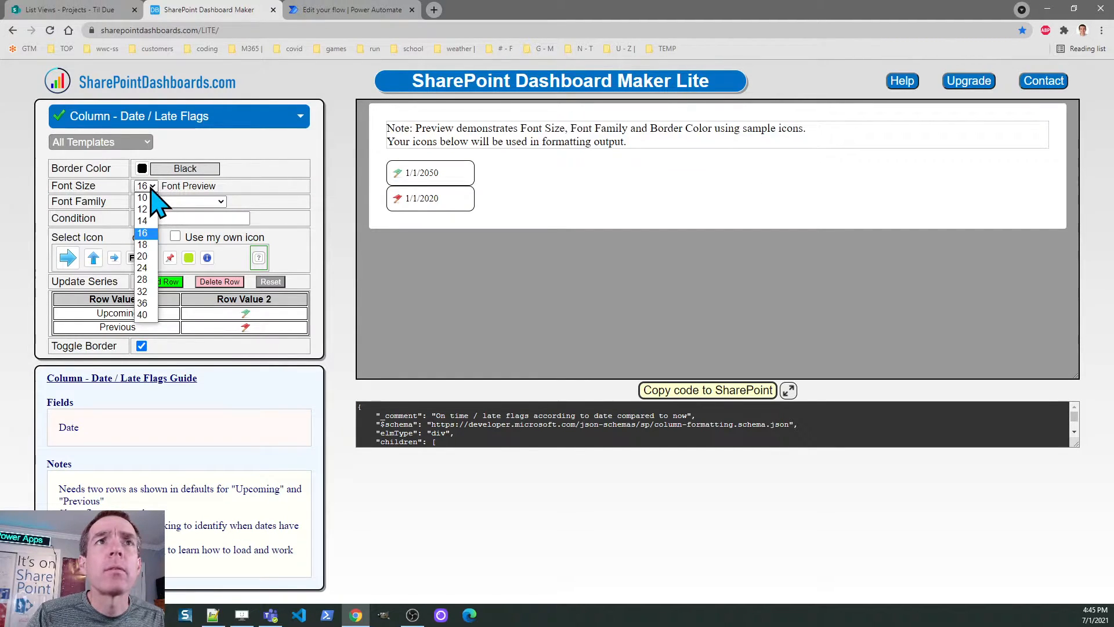
left_click(153, 259)
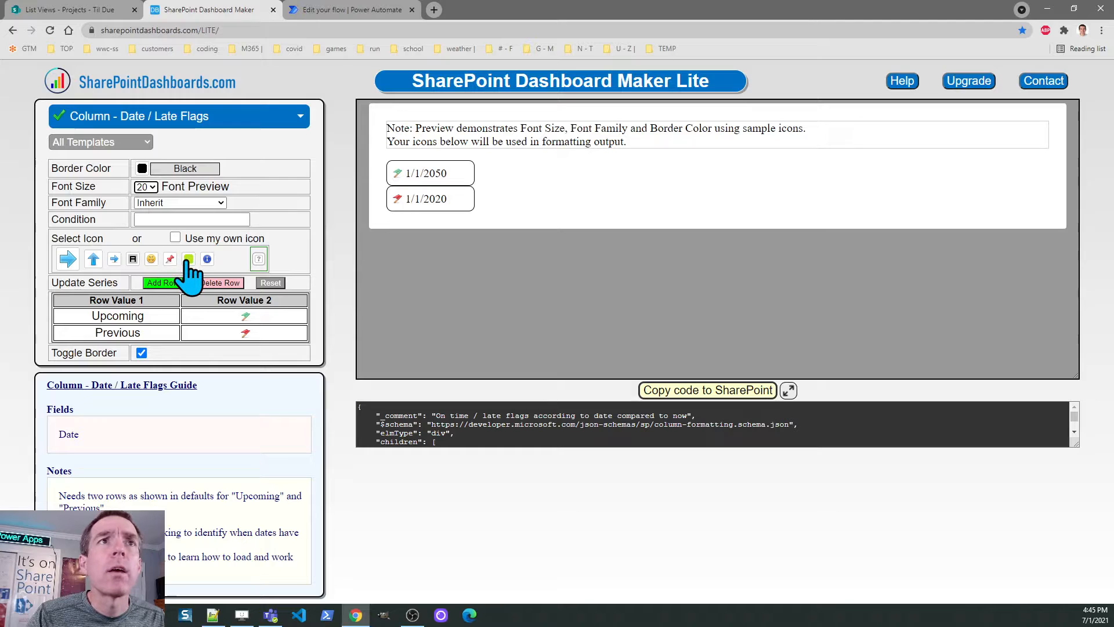
Set the Late Flags template's border color to LightSlateGray and toggle its border off and back on.
left_click(142, 169)
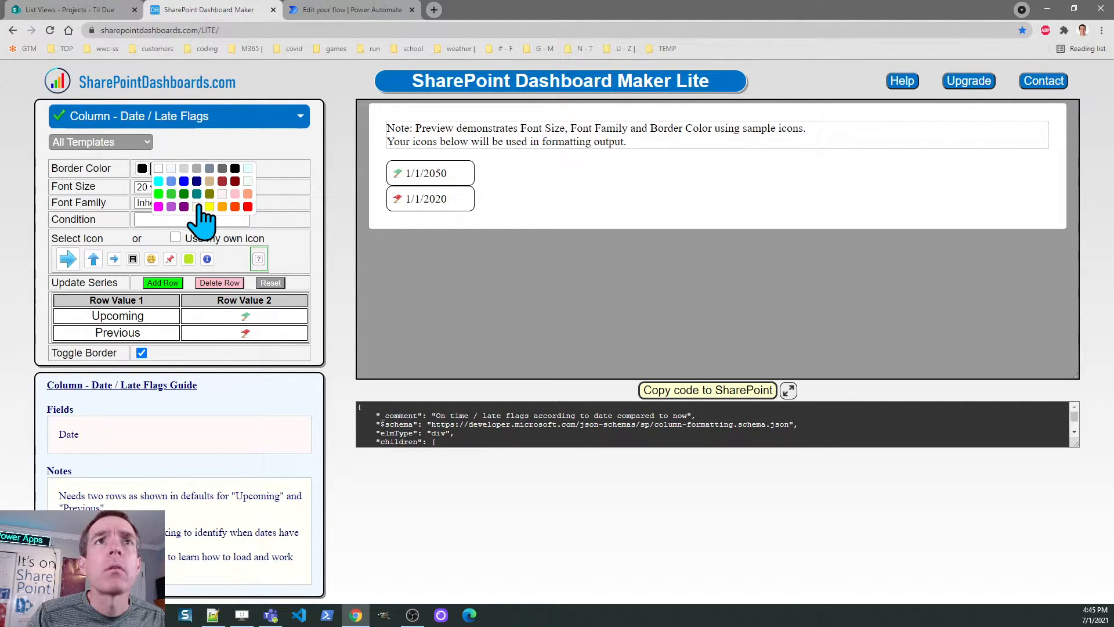
left_click(210, 169)
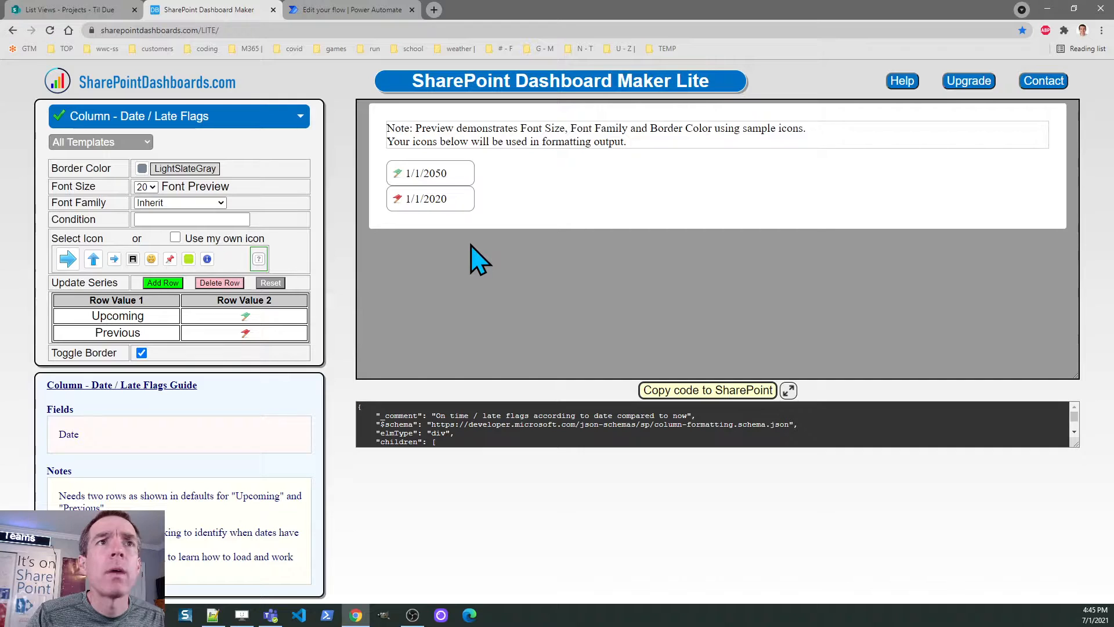
left_click(141, 353)
left_click(141, 353)
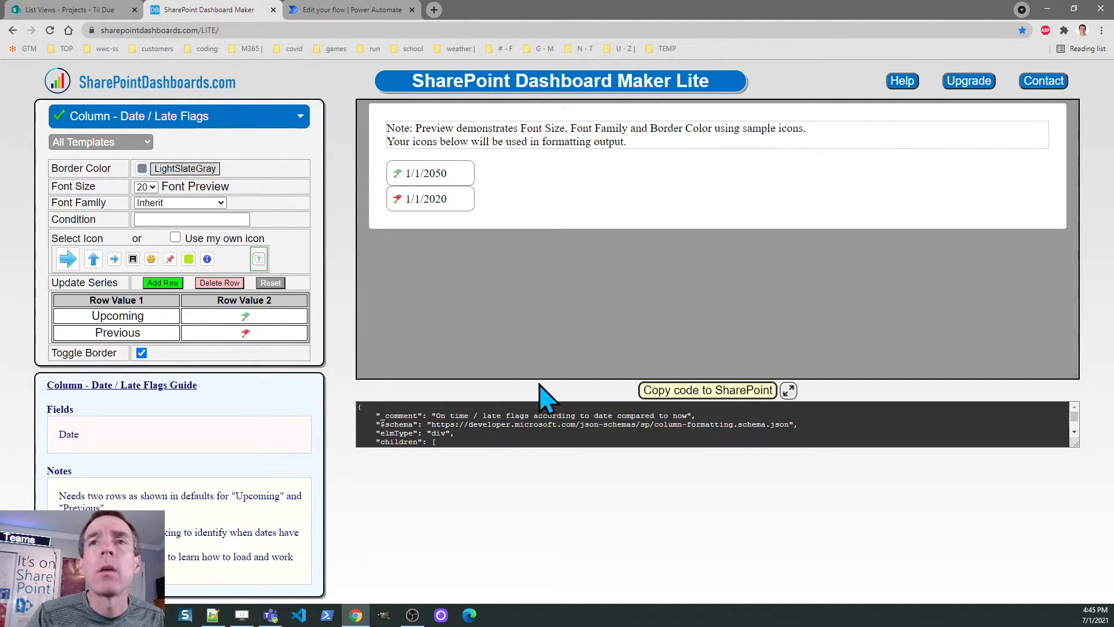
Copy the Late Flags template code and open the Due Date column's formatting JSON in the SharePoint Projects list.
left_click(683, 392)
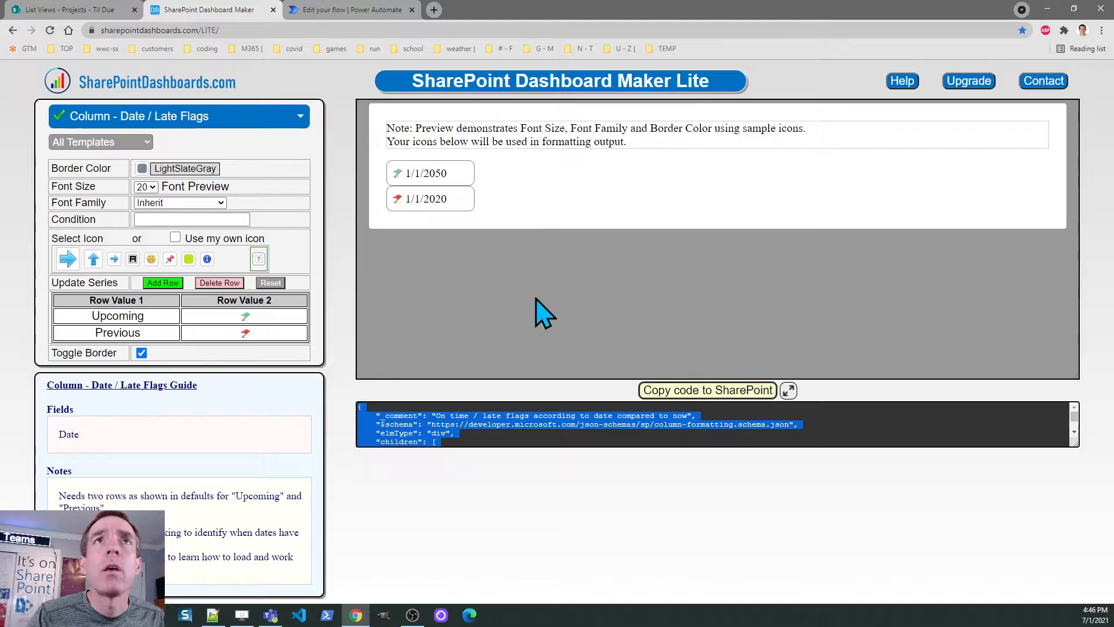
left_click(355, 11)
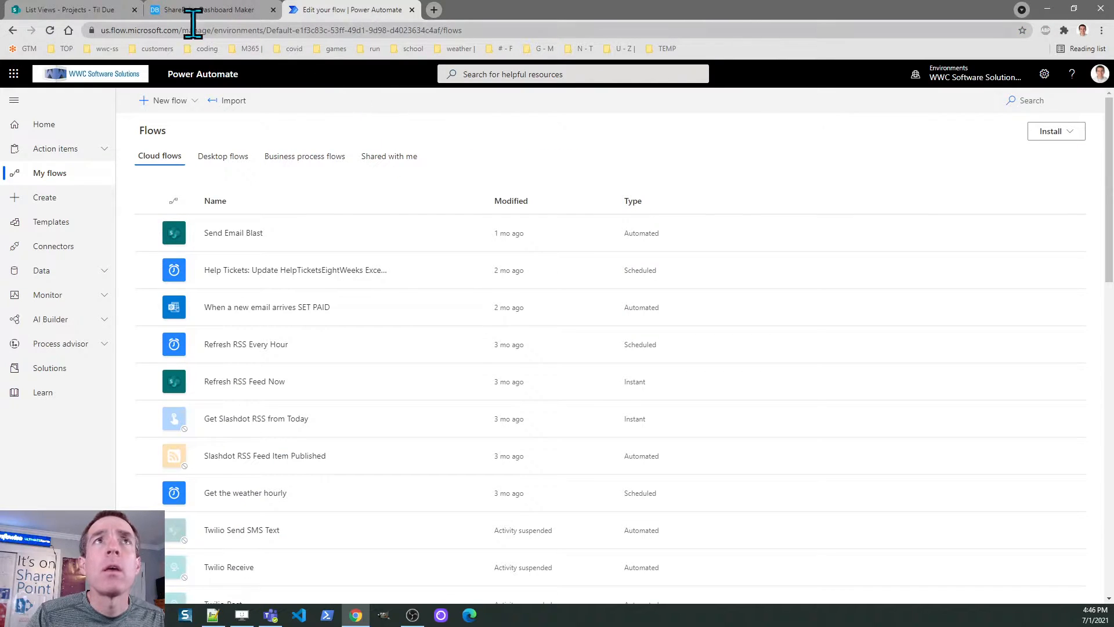
left_click(72, 10)
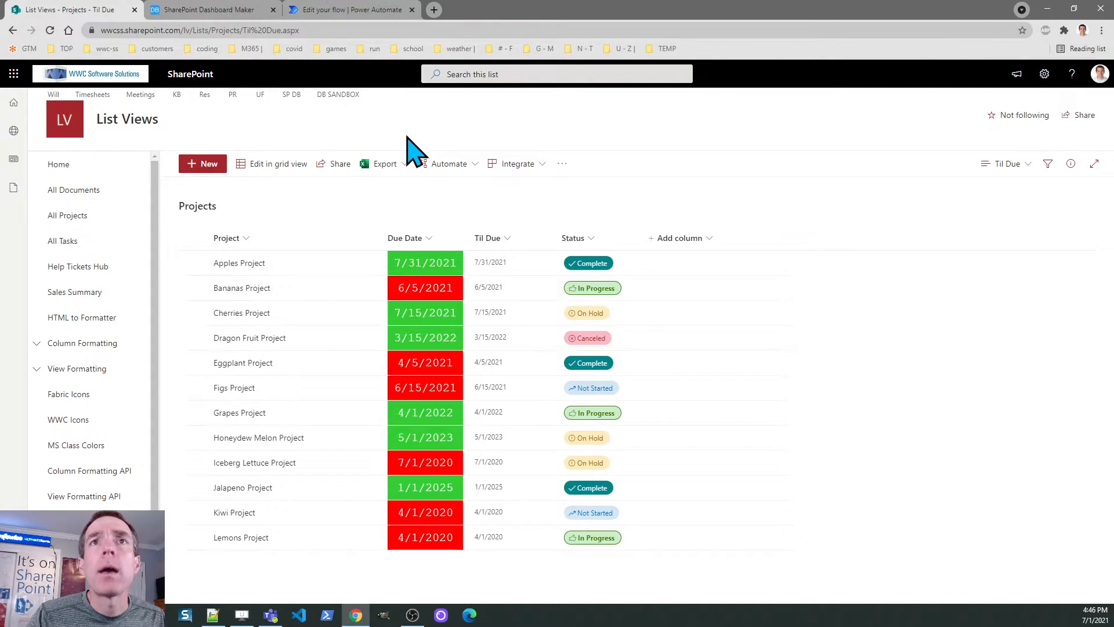
left_click(430, 240)
mouse_move(462, 344)
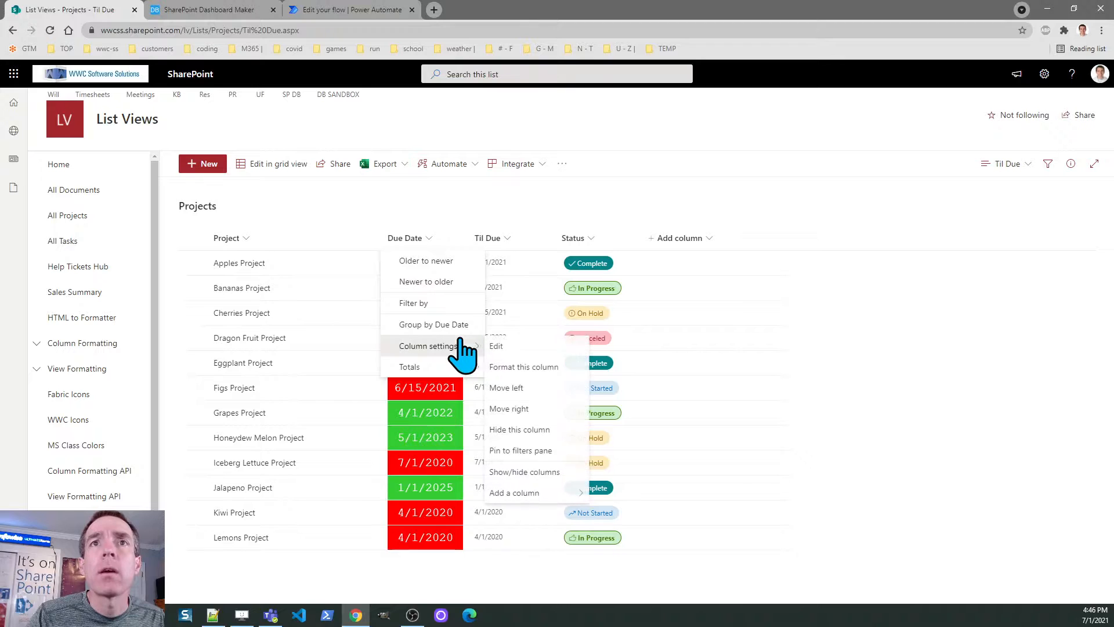
left_click(522, 366)
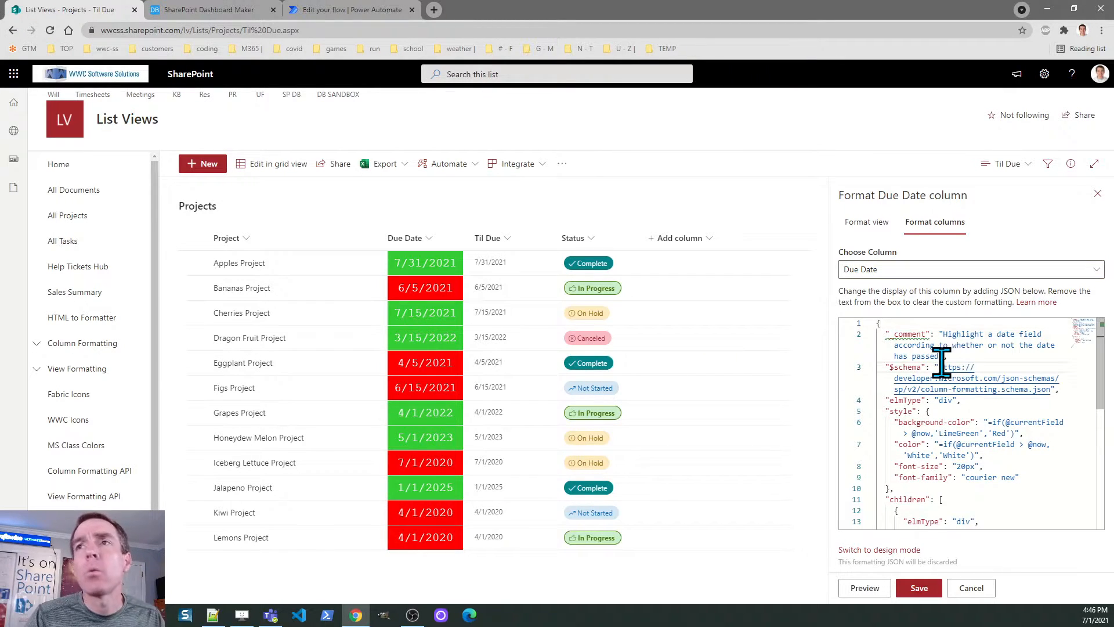
Replace all of the Due Date column's formatting JSON with the copied Late Flags code and save it.
key("ctrl+a")
key("ctrl+v")
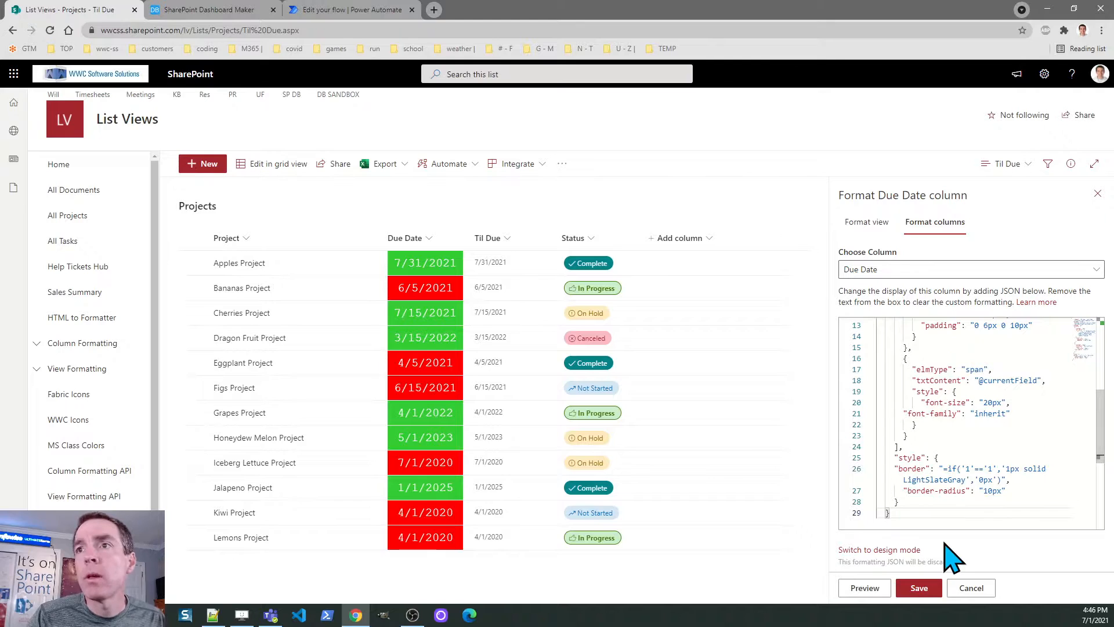
left_click(918, 587)
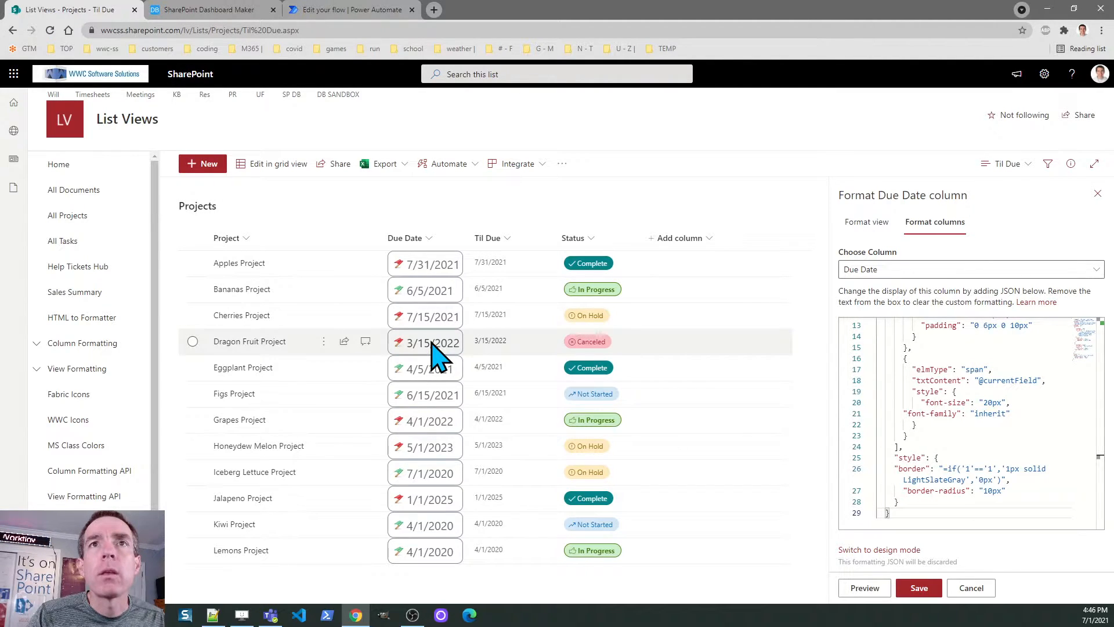
Switch to SharePoint Dashboard Maker Lite, load the Column - Date / Til Due KPI template and stop its animated preview.
left_click(216, 10)
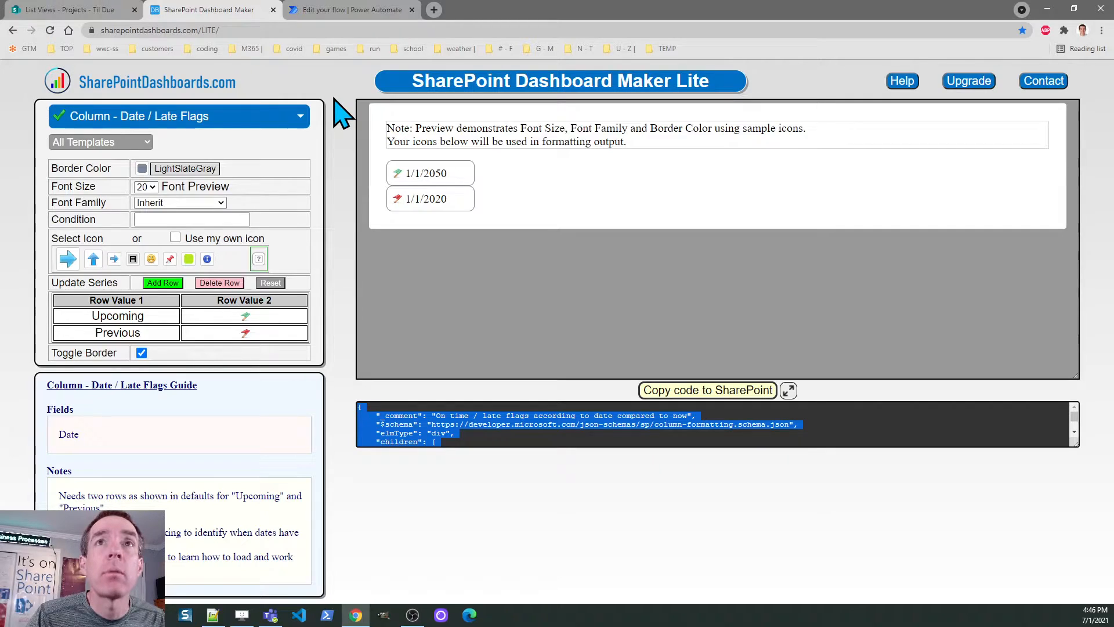
left_click(293, 116)
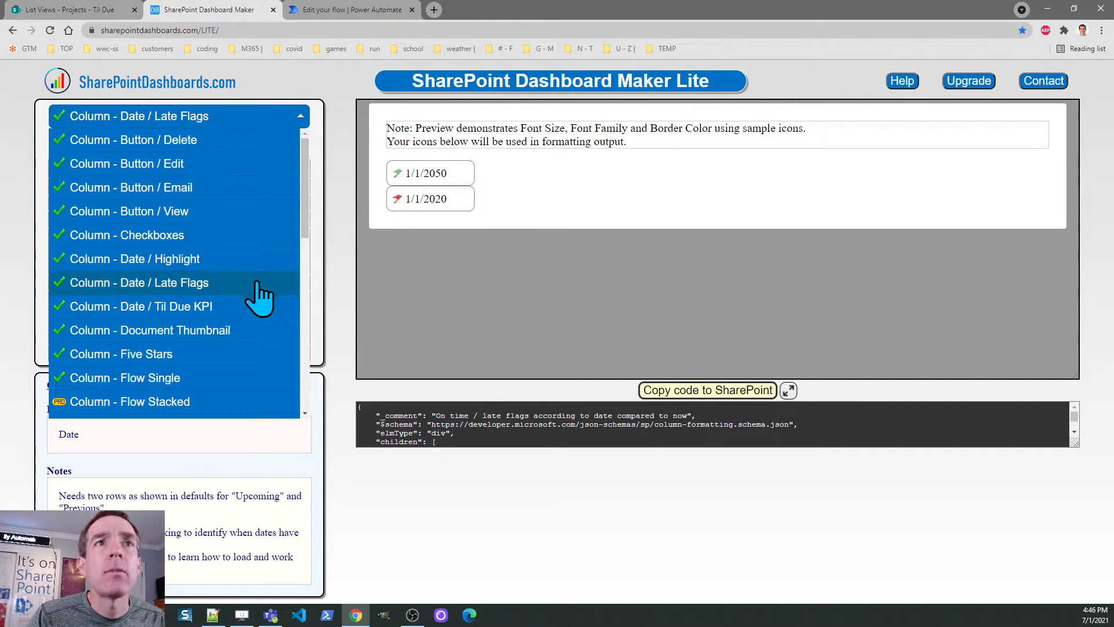
left_click(197, 307)
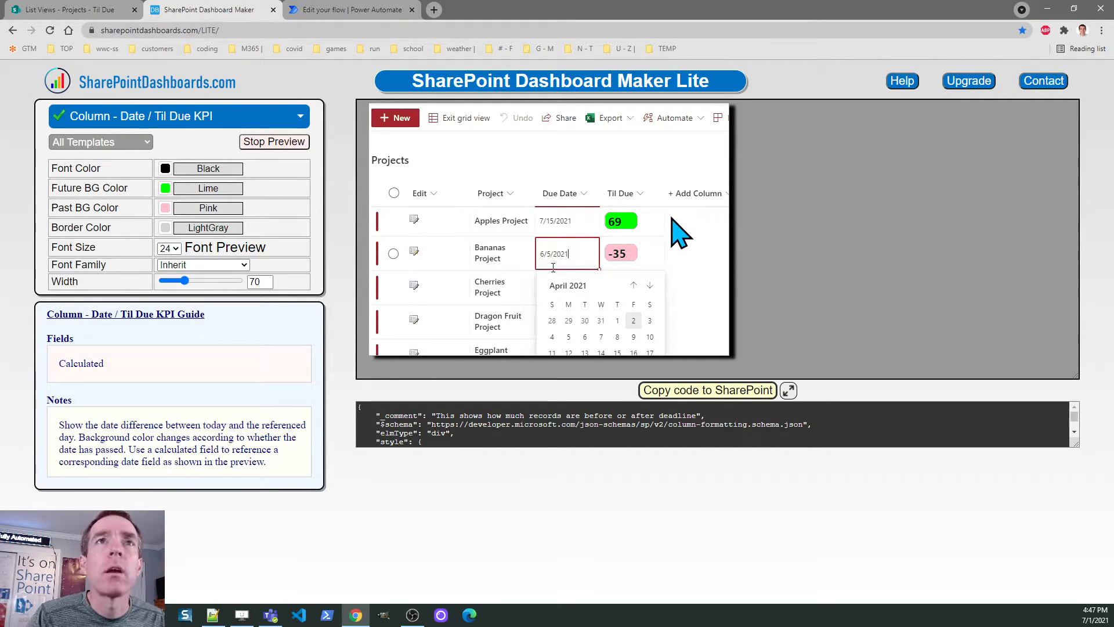
double_click(298, 143)
left_click(298, 143)
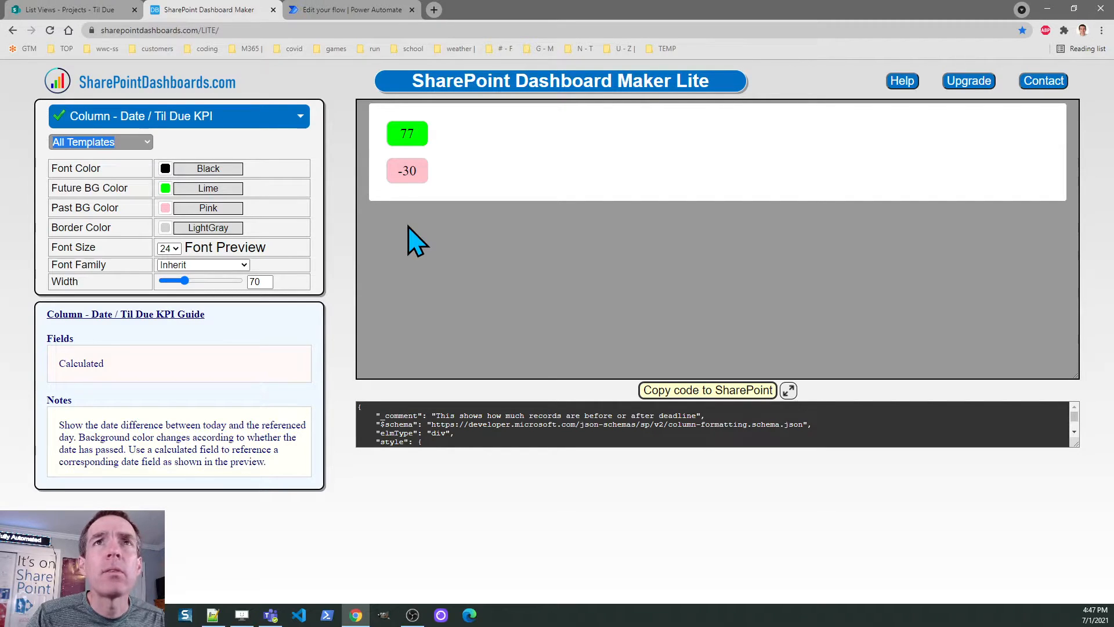
Set the Til Due KPI template's font size to 20, width to 67 and past background color to LavenderBlush.
left_click(180, 247)
left_click(172, 318)
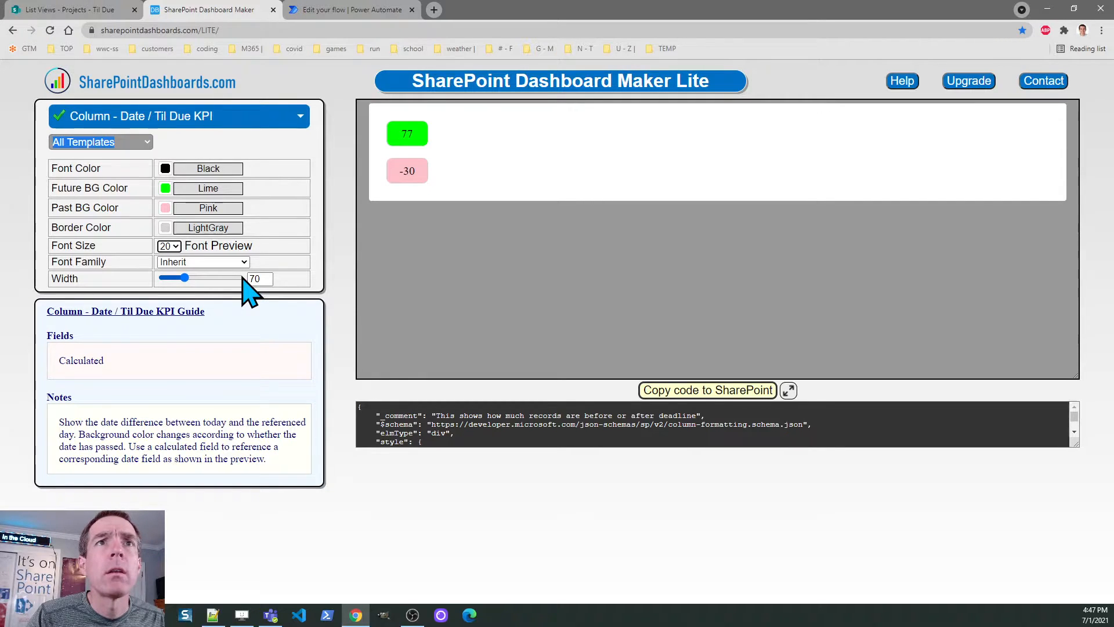
mouse_move(186, 280)
left_mouse_down()
mouse_move(207, 287)
mouse_move(182, 279)
left_mouse_up()
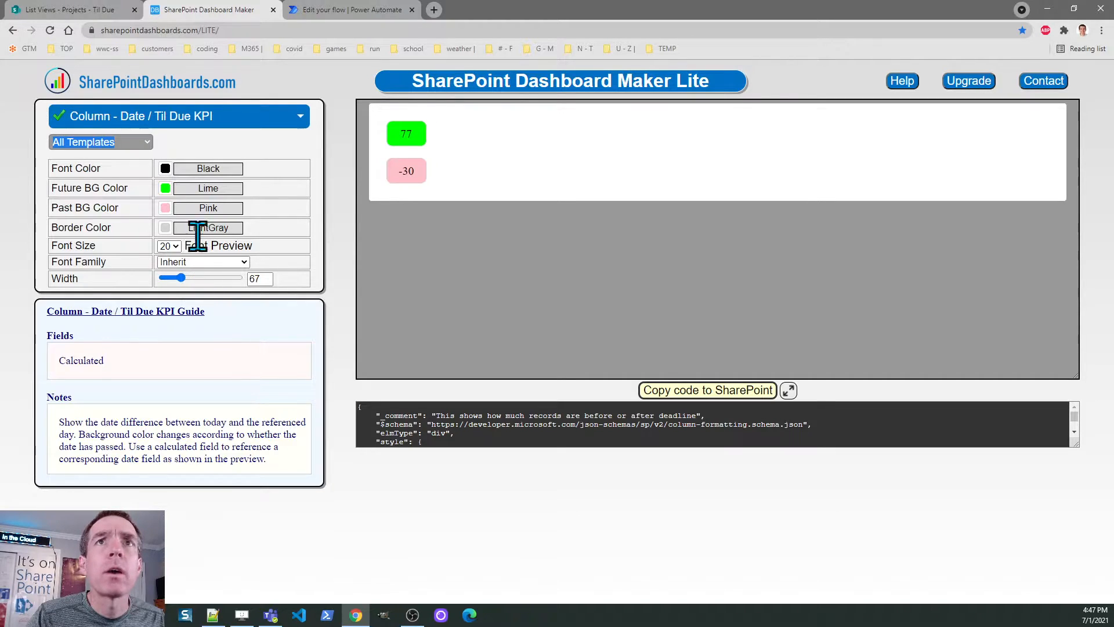
left_click(185, 207)
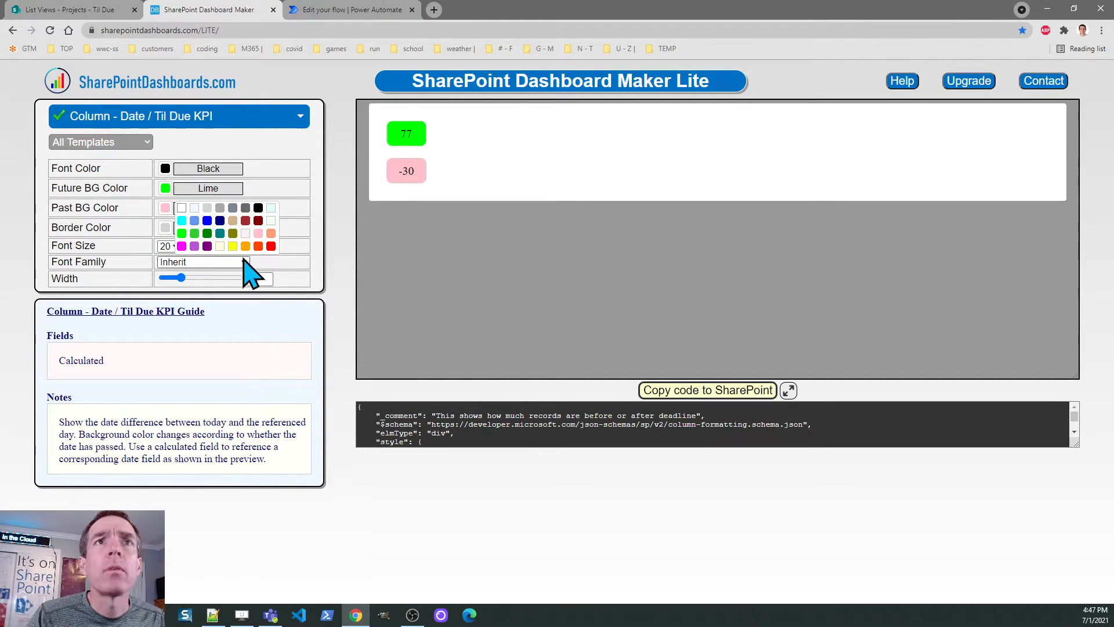
left_click(245, 233)
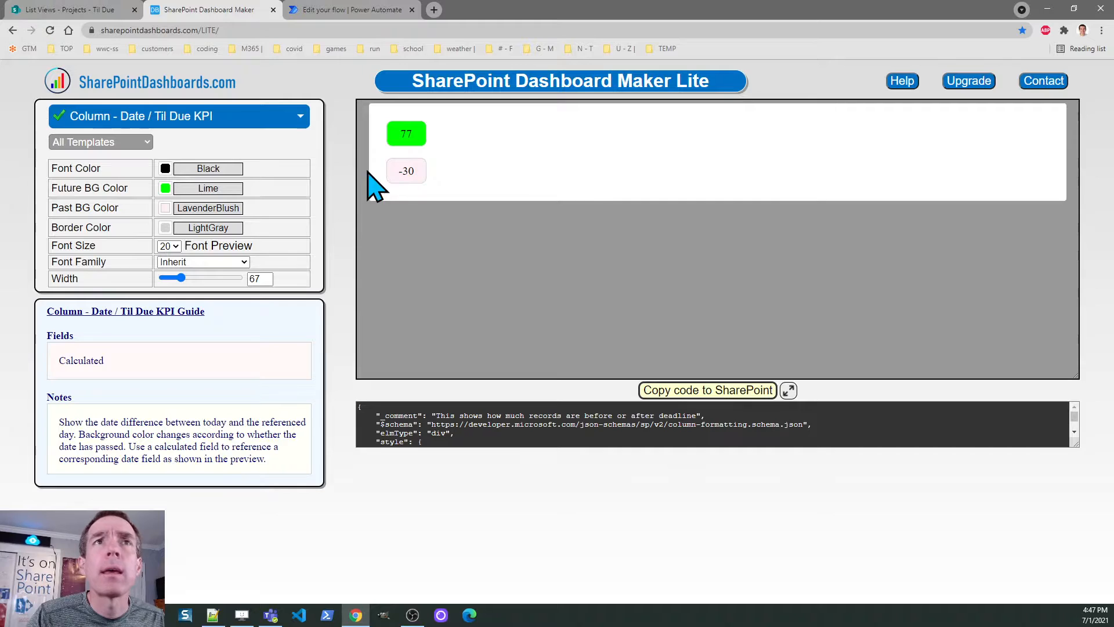
Set the Til Due KPI template's future background color to HoneyDew and font color to LightSlateGray, and copy its code.
left_click(175, 189)
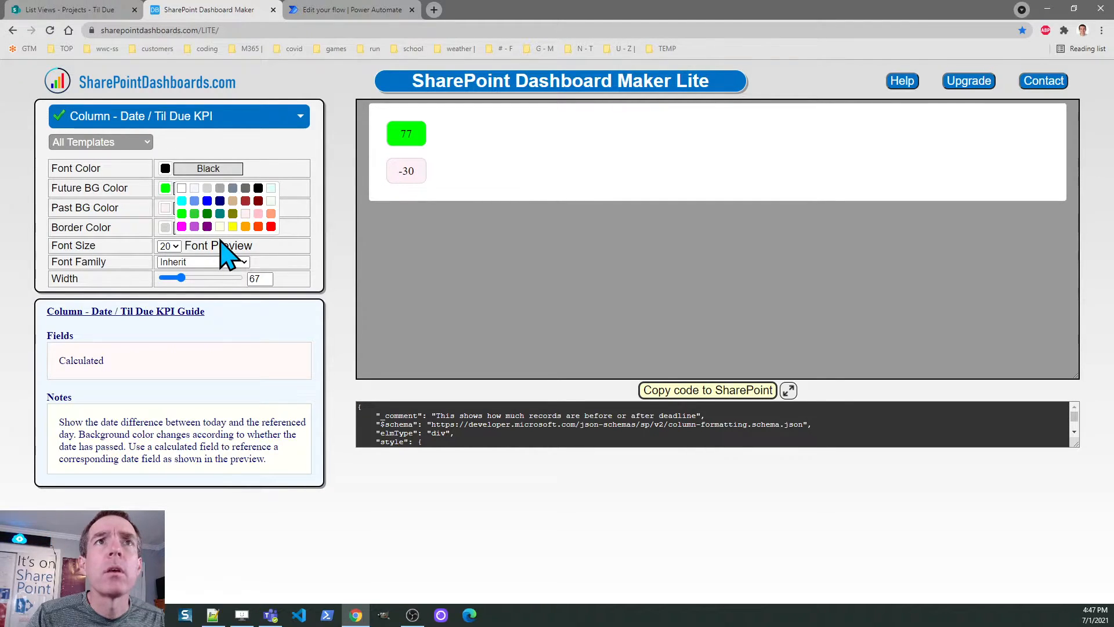
left_click(271, 201)
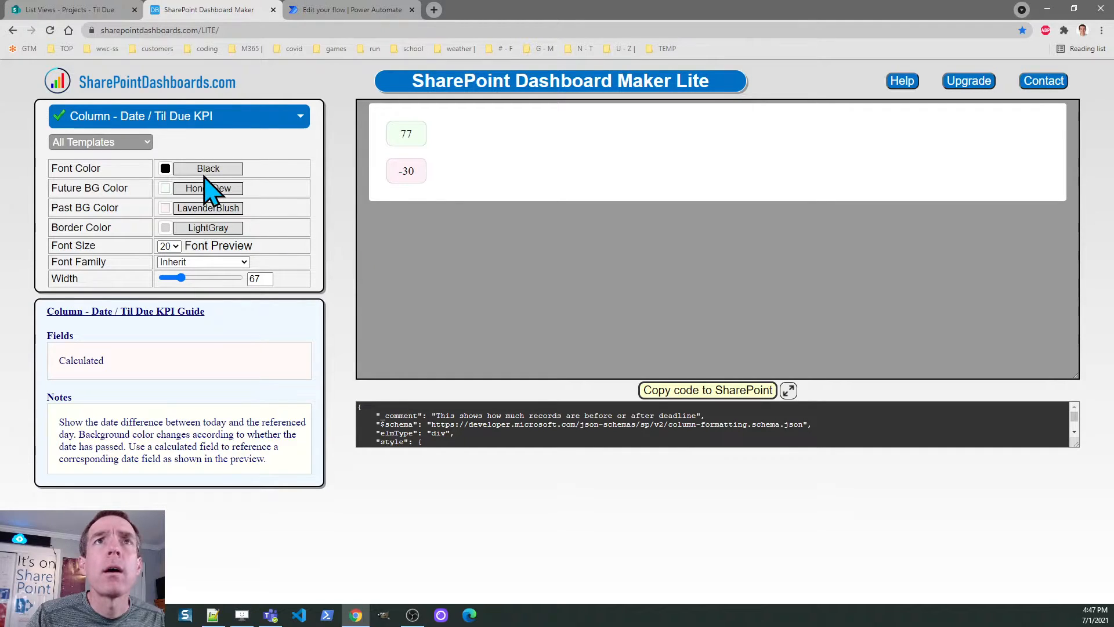
left_click(178, 172)
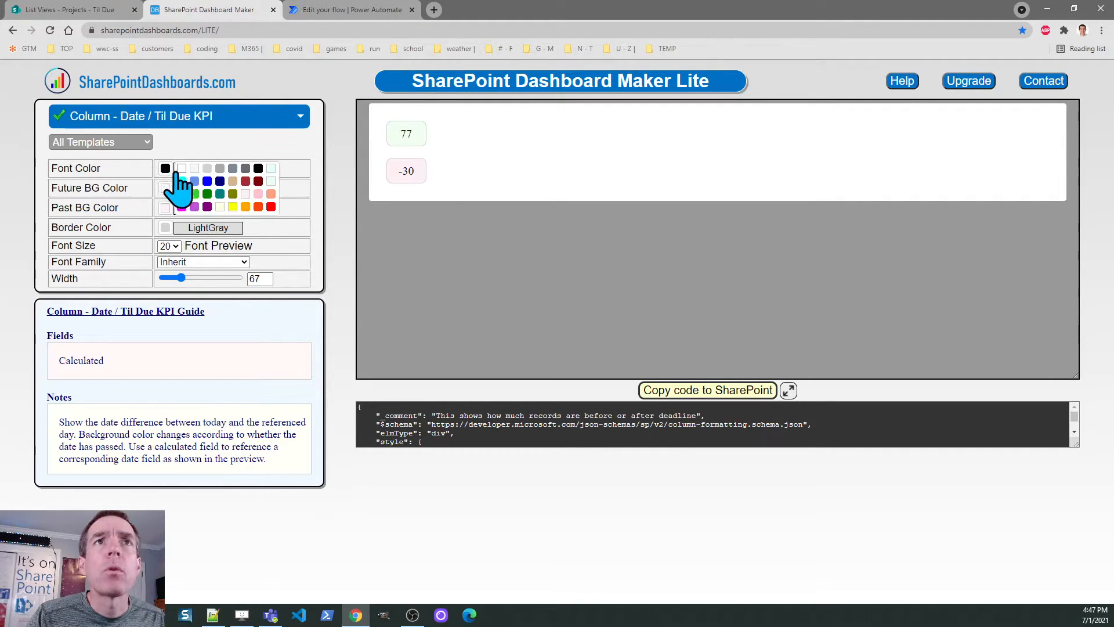
left_click(232, 168)
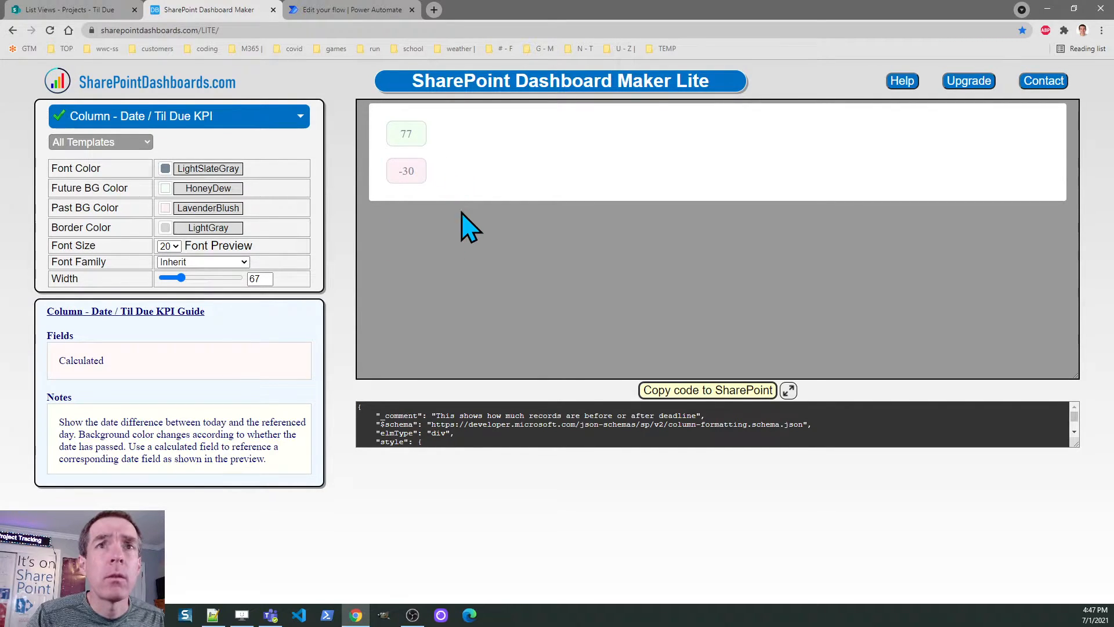
left_click(676, 397)
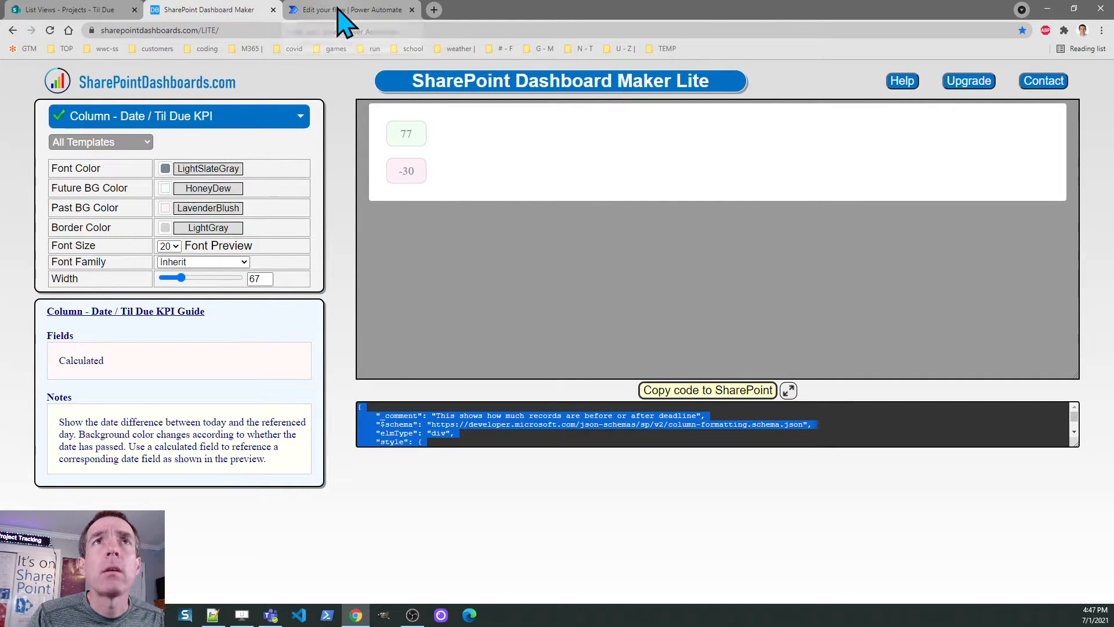
Switch to the SharePoint Projects list, save the Due Date column's format and close its formatting pane.
left_click(110, 10)
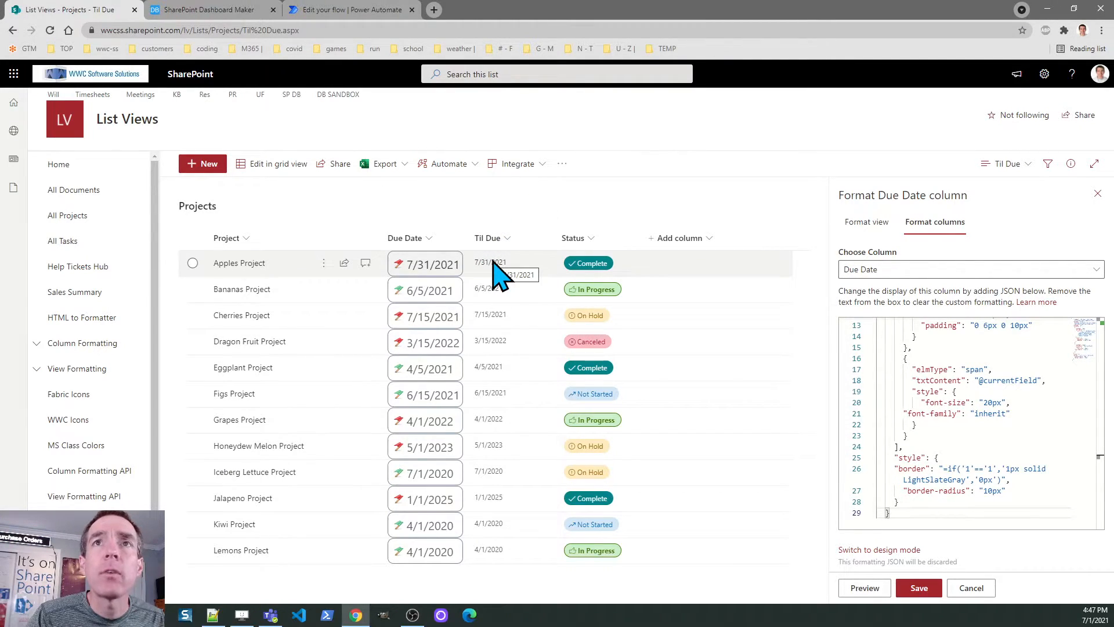
left_click(919, 588)
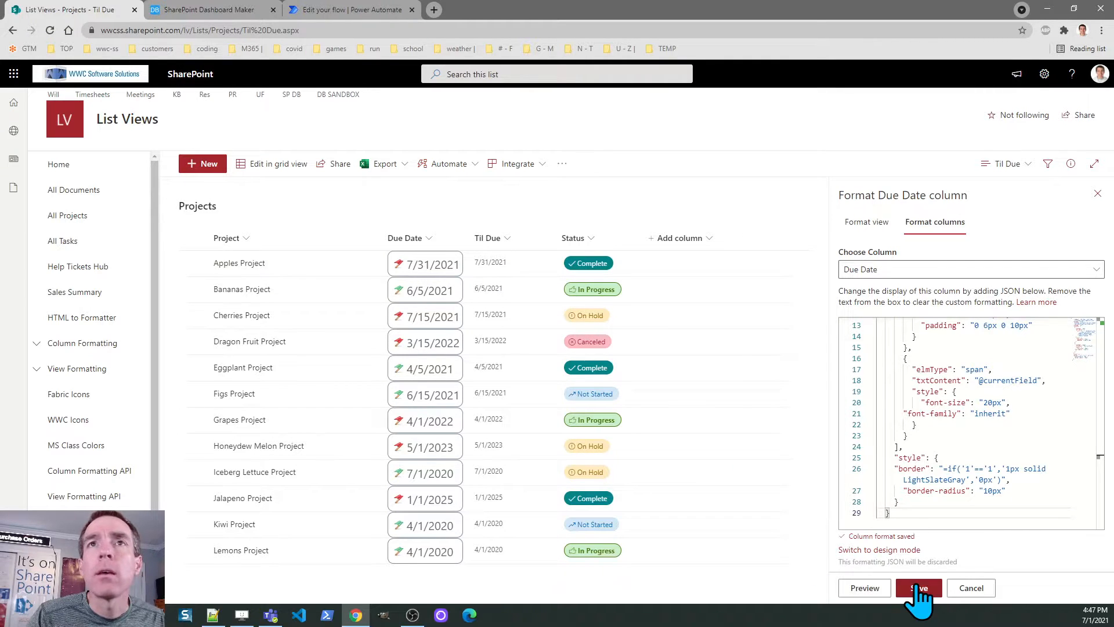
left_click(1097, 194)
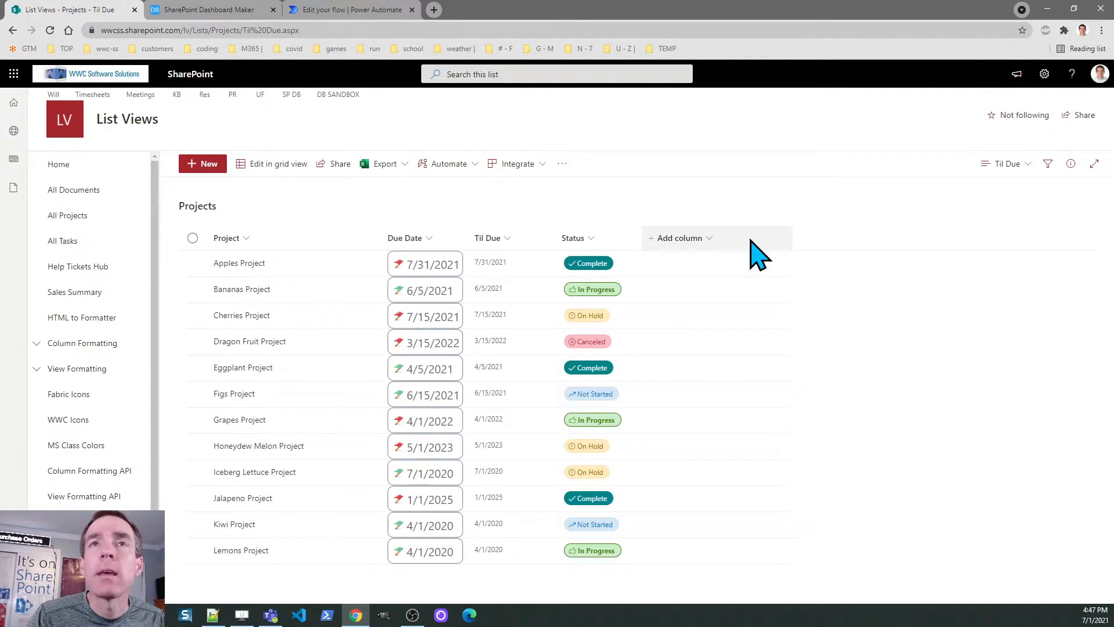
Replace all of the Til Due column's formatting JSON with the copied KPI code, save it and close the formatting pane.
left_click(508, 239)
mouse_move(536, 346)
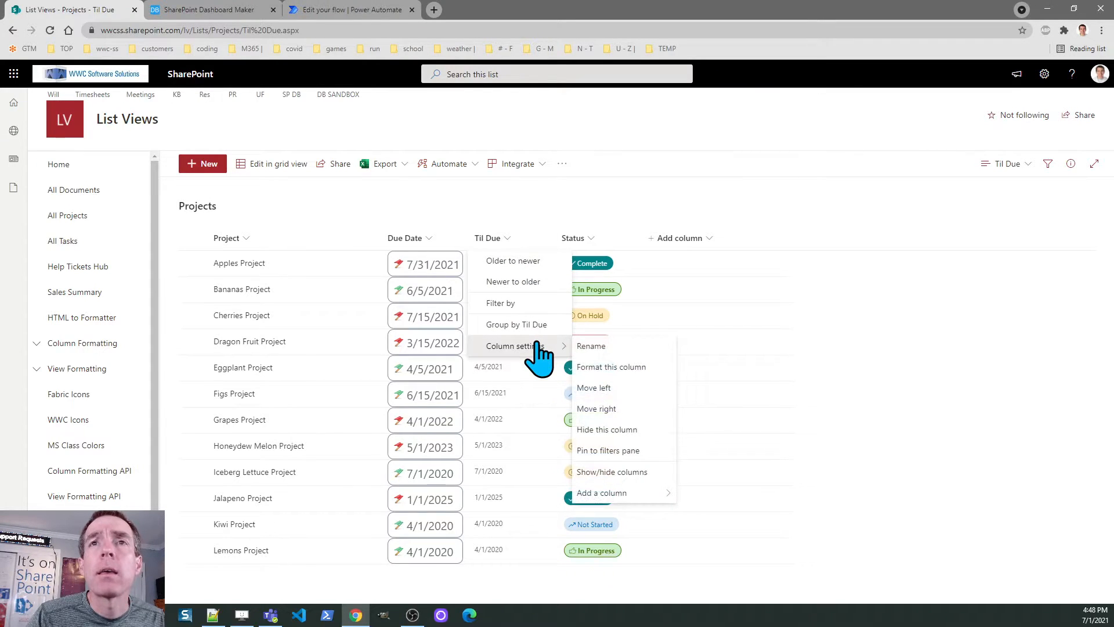
left_click(593, 368)
left_click(882, 559)
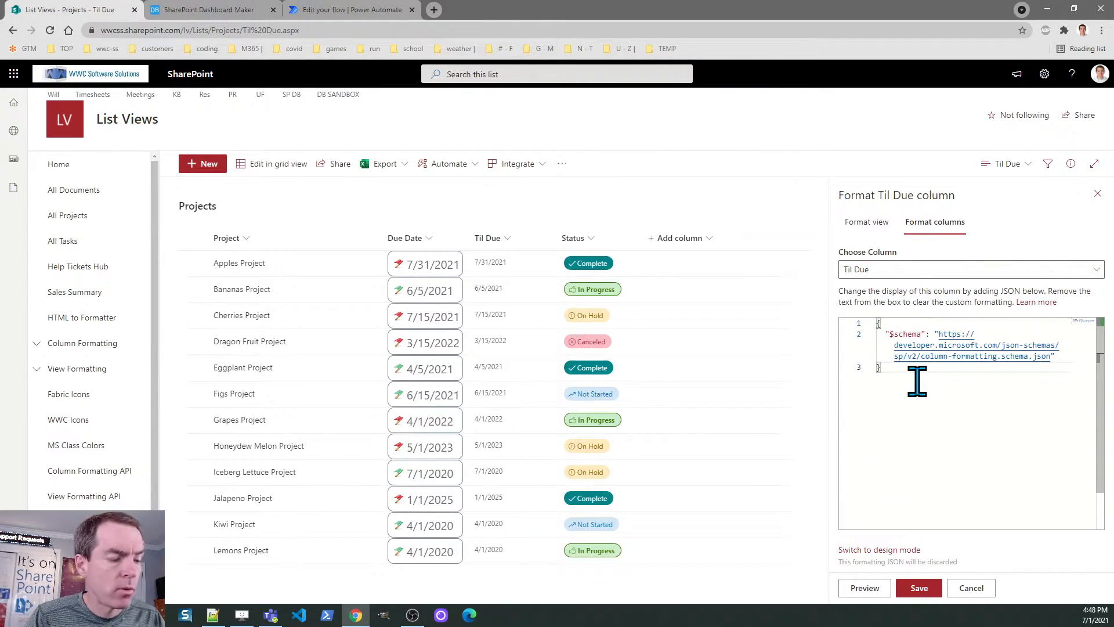
key("ctrl+a")
key("ctrl+v")
left_click(919, 587)
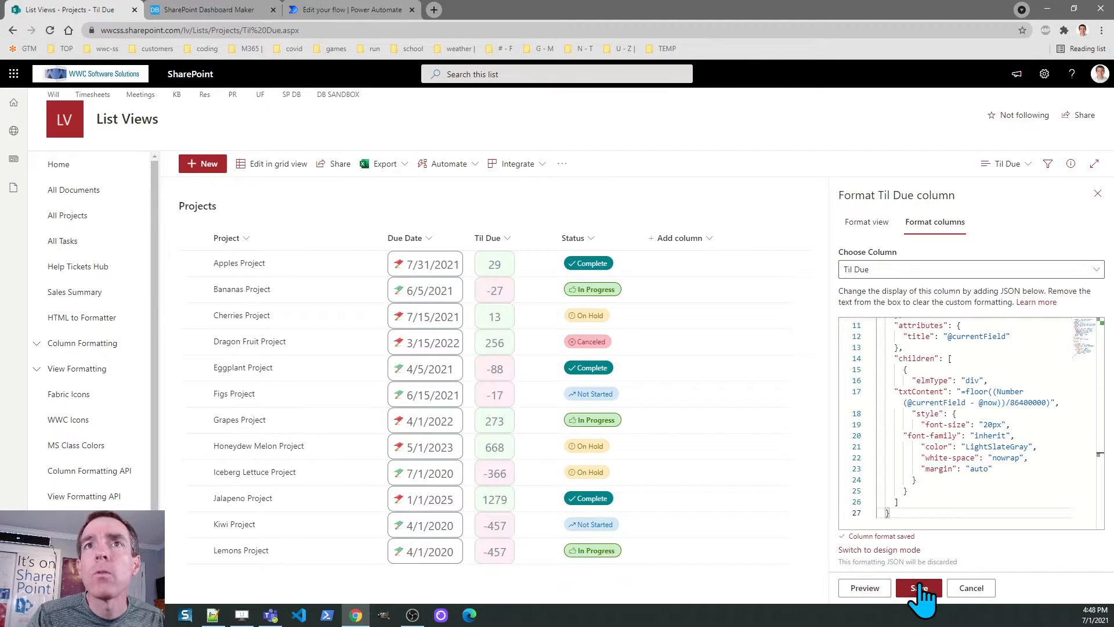
left_click(1098, 193)
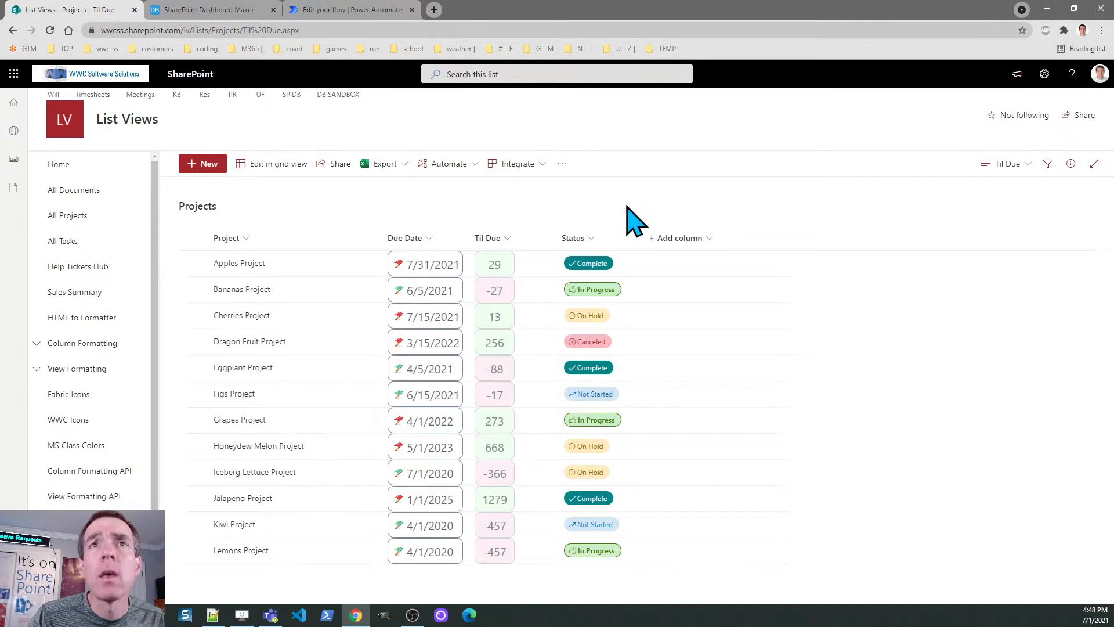
Save the current Til Due view as a new public view named Upcoming.
left_click(1016, 169)
left_click_drag(974, 255, 985, 403)
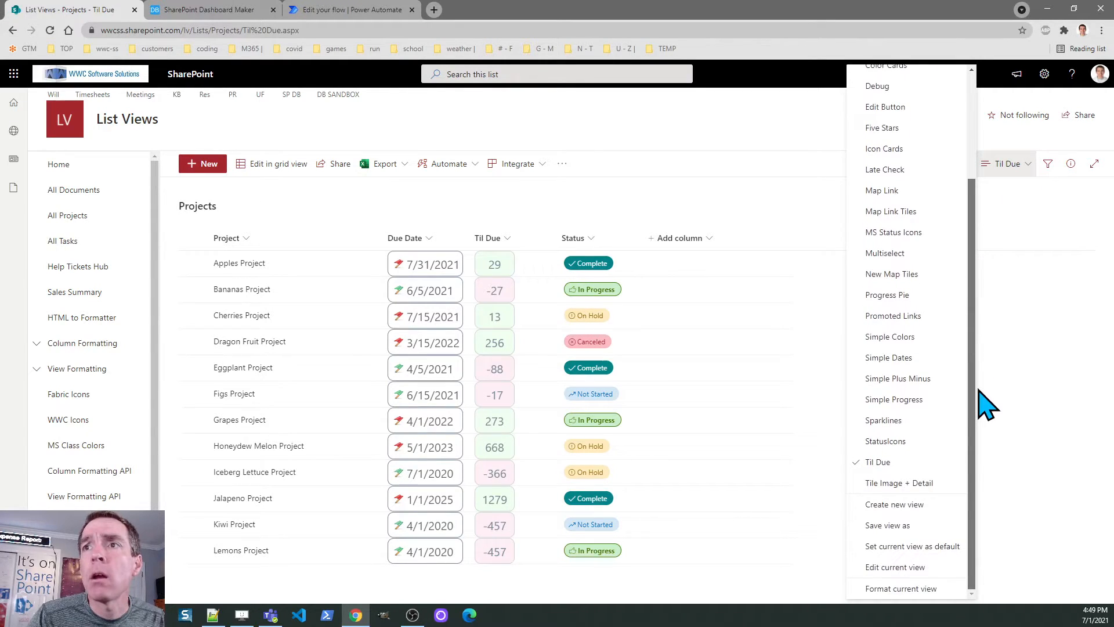
left_click(908, 523)
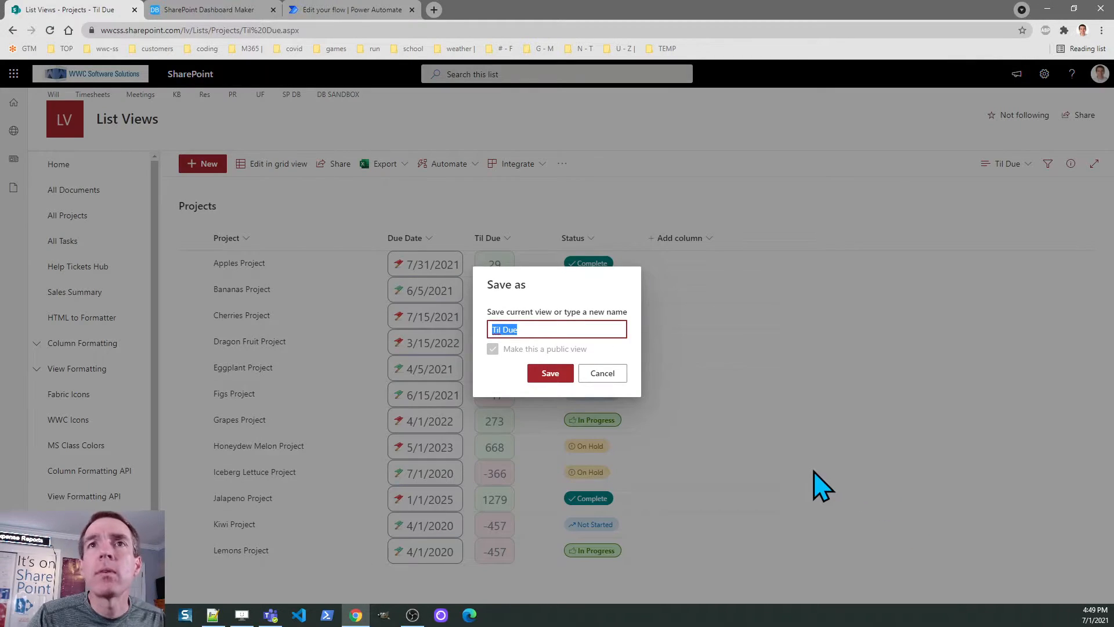
type("Upcoming")
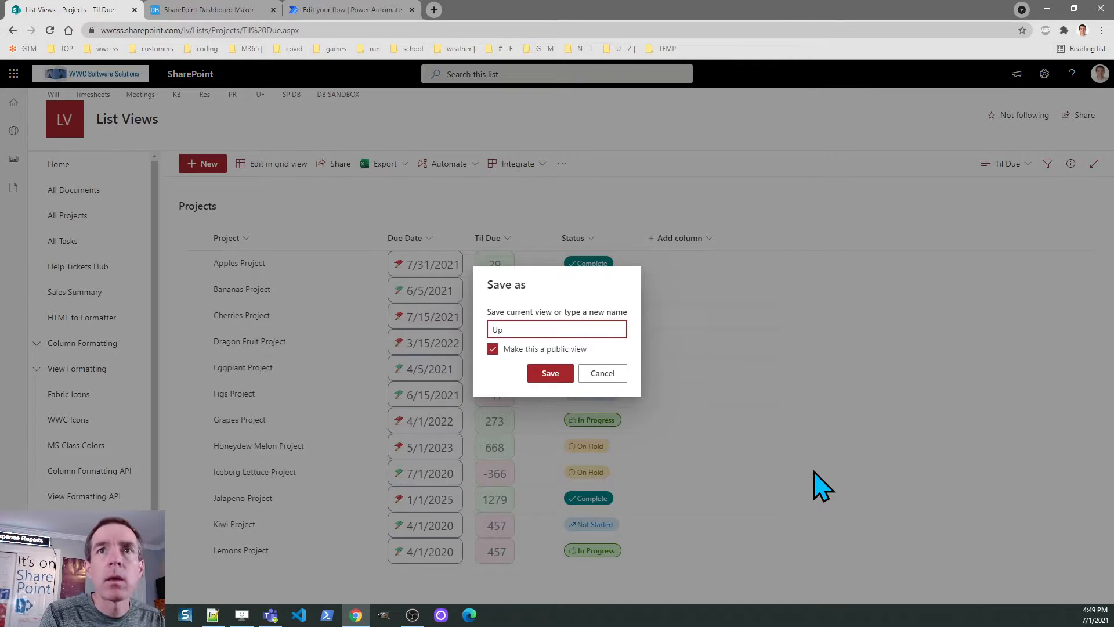
left_click(548, 375)
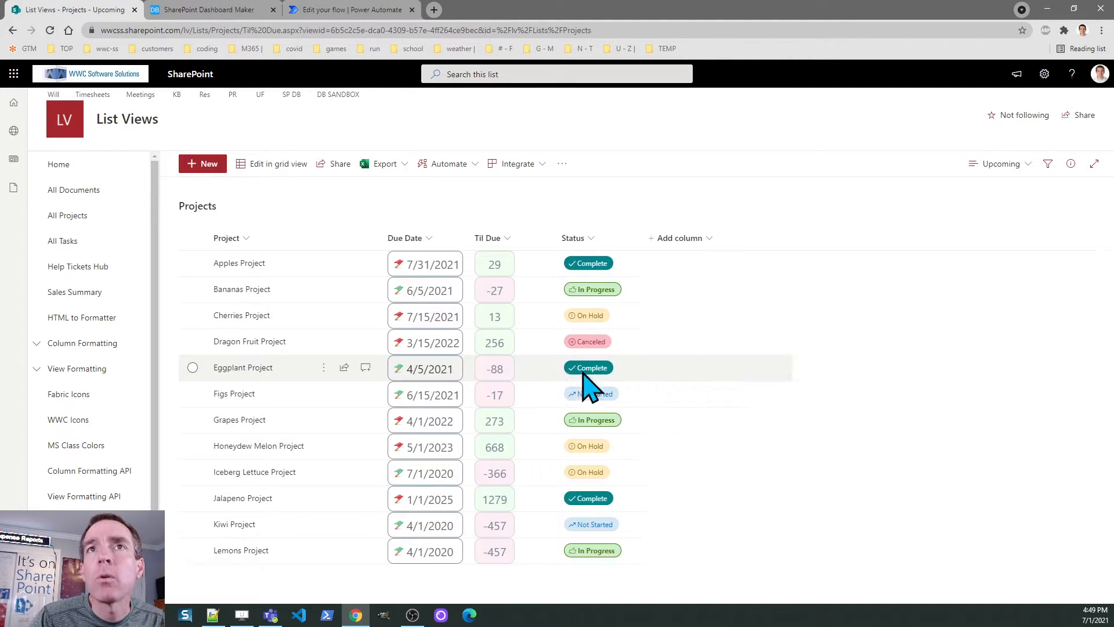
Open the Upcoming view's settings for editing and close the old list page.
left_click(1008, 171)
left_click_drag(967, 281, 969, 416)
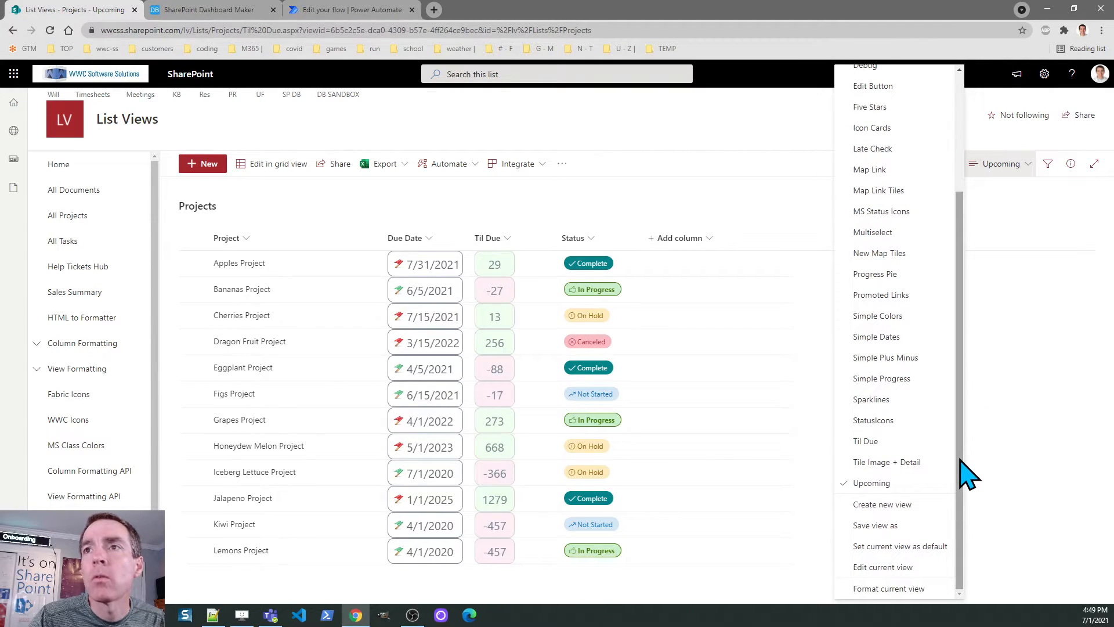
left_click(895, 570)
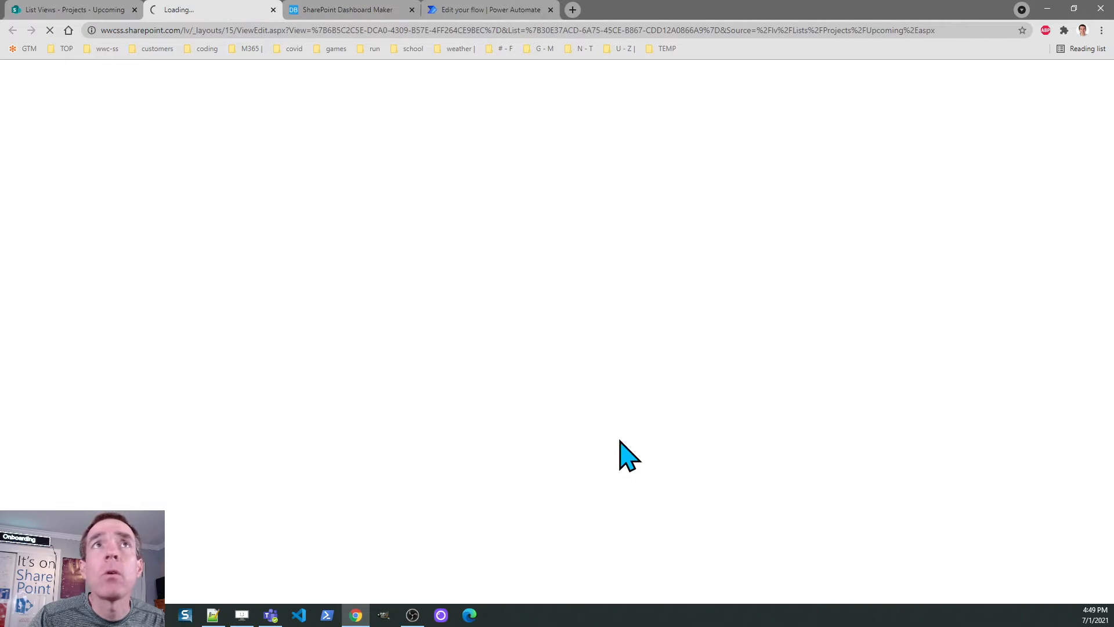
left_click(134, 10)
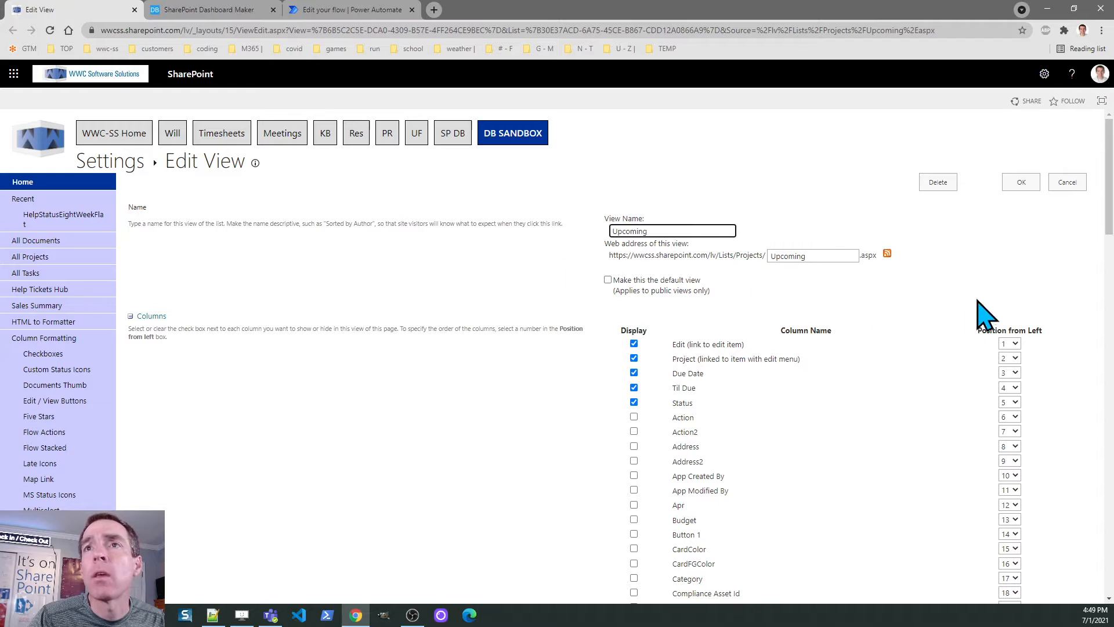
Filter the Upcoming view to items whose Due Date is greater than or equal to [Today] and save the view.
left_click_drag(1111, 197, 1111, 496)
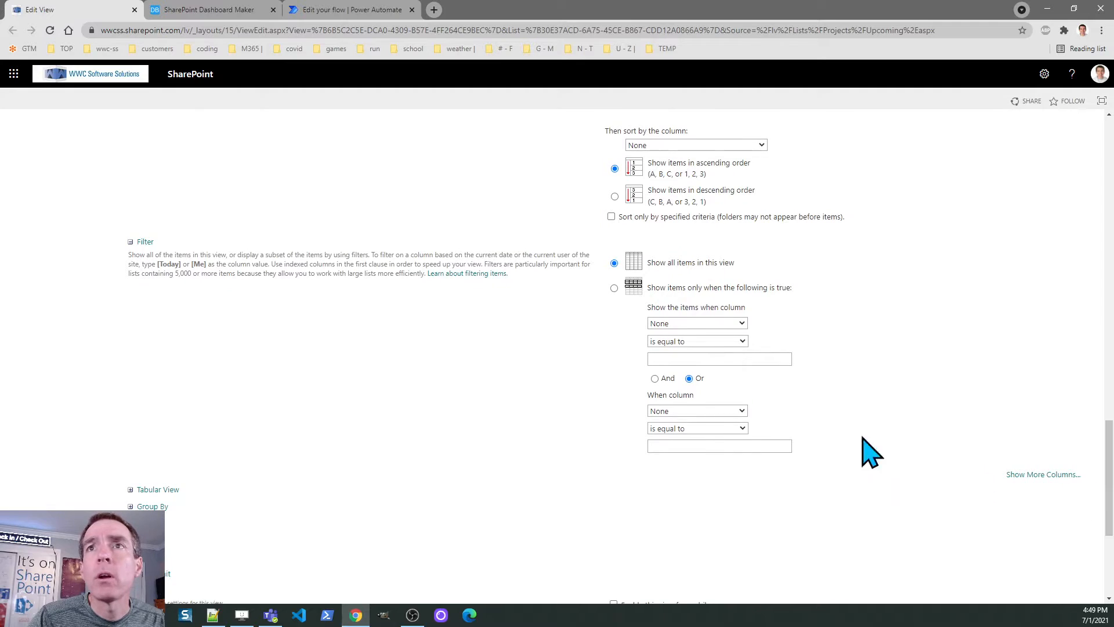
left_click(715, 323)
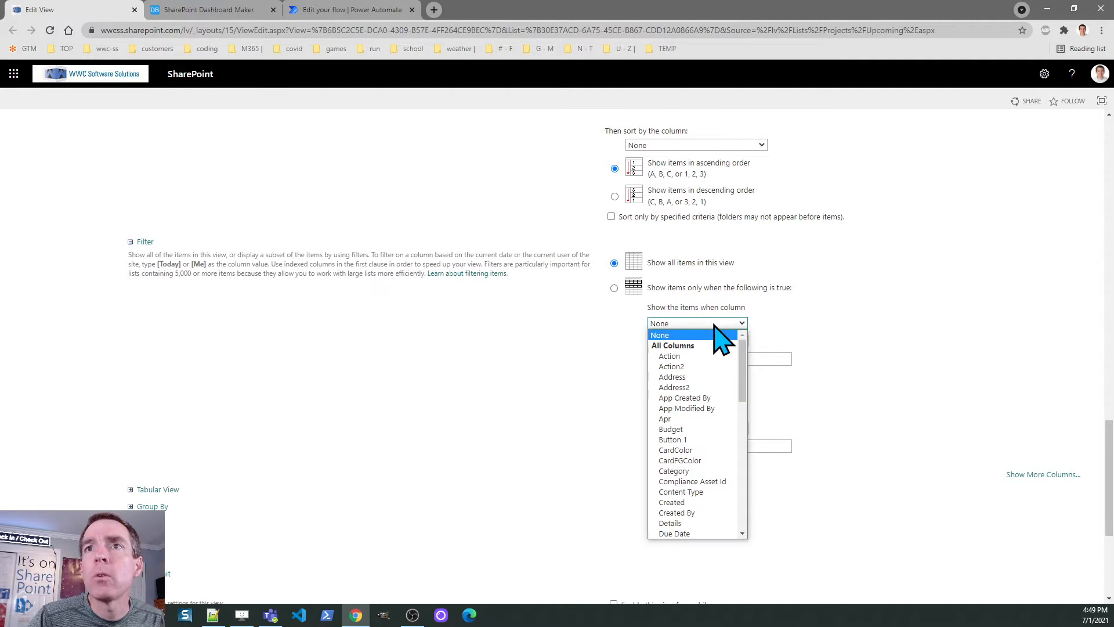
left_click(712, 534)
left_click(684, 341)
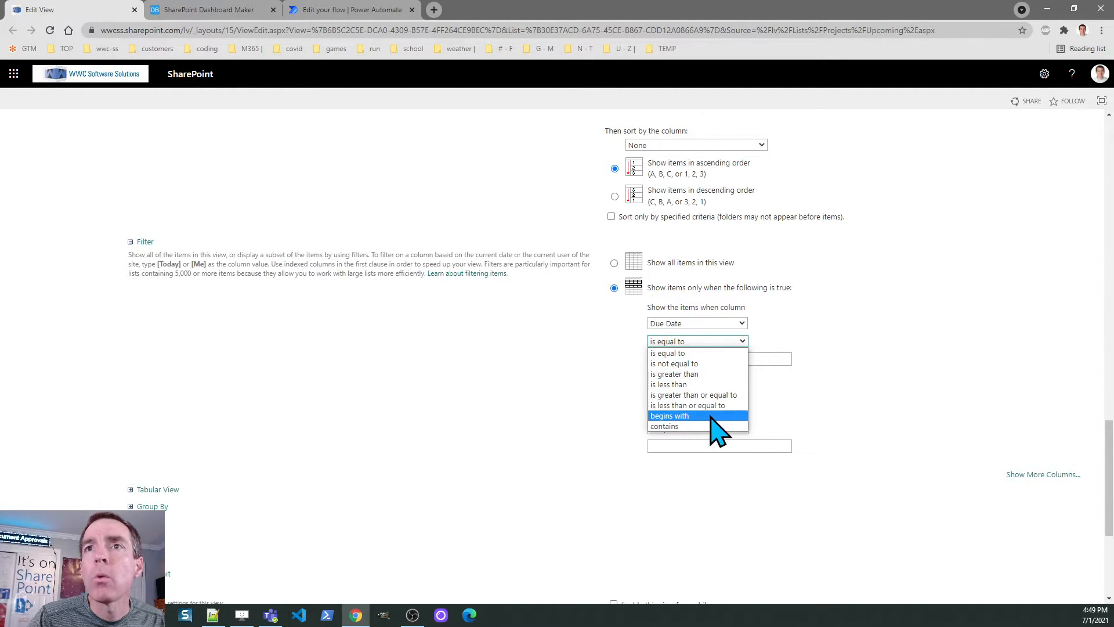
left_click(709, 395)
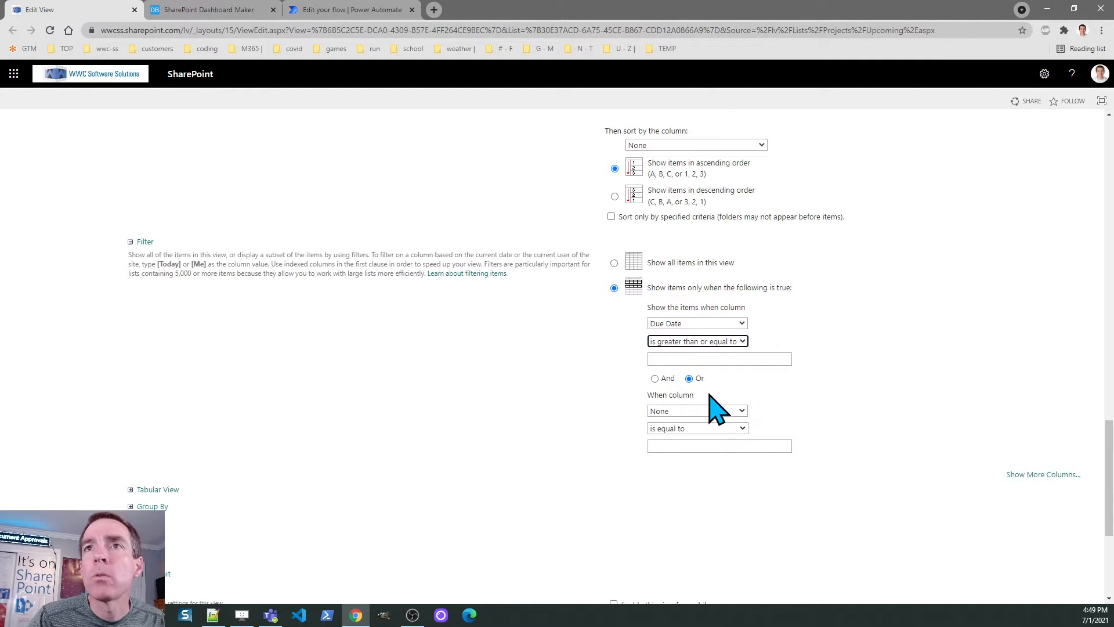
left_click(698, 360)
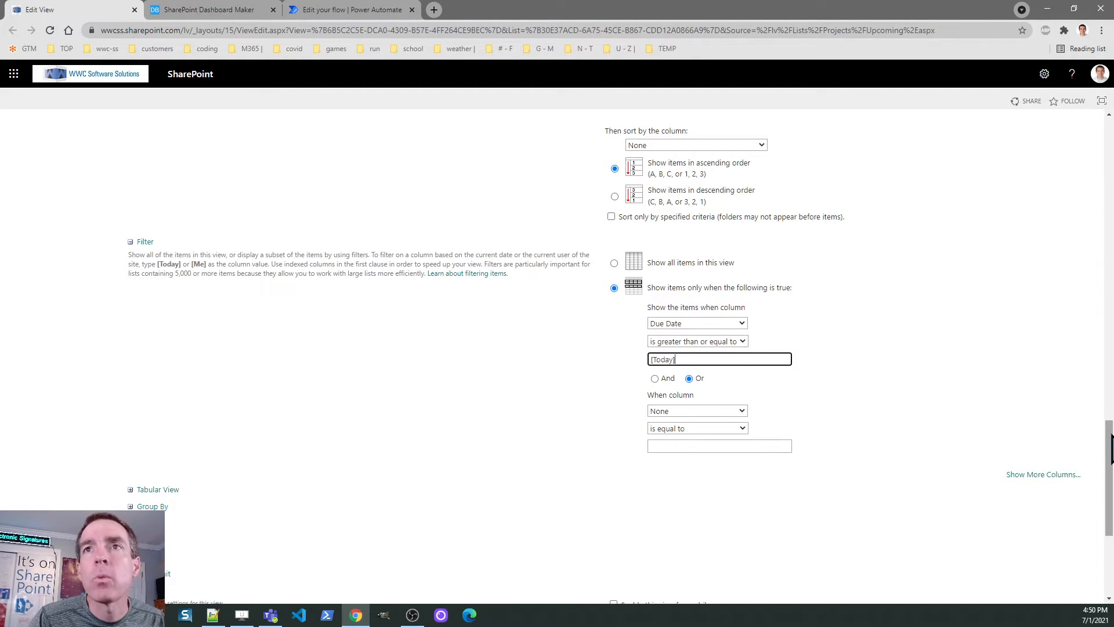
left_click_drag(1109, 452, 1109, 511)
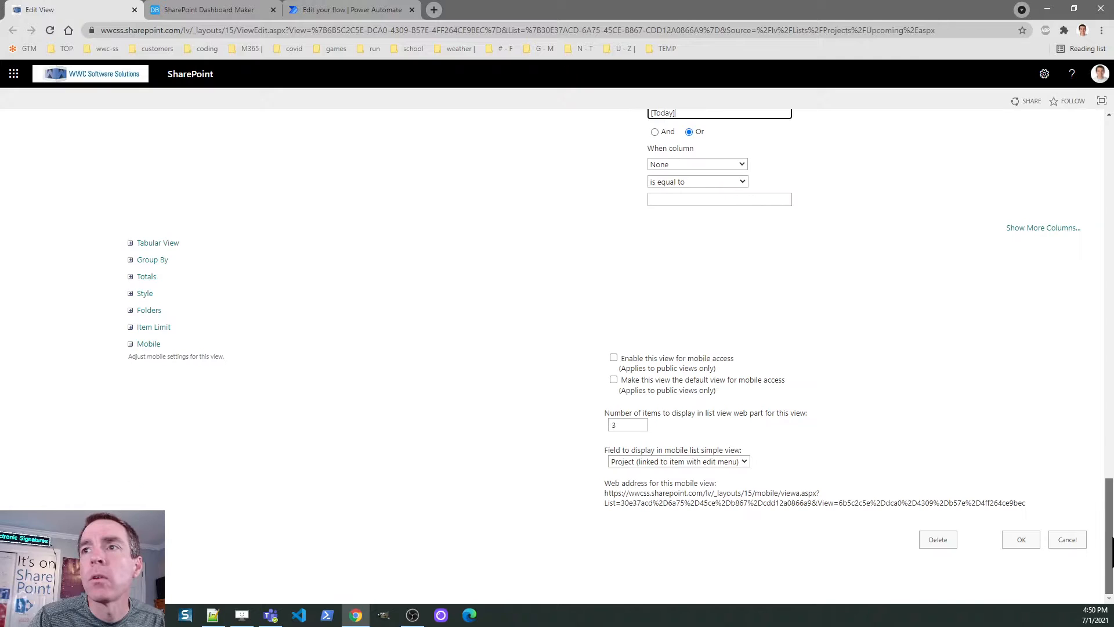
left_click(1021, 538)
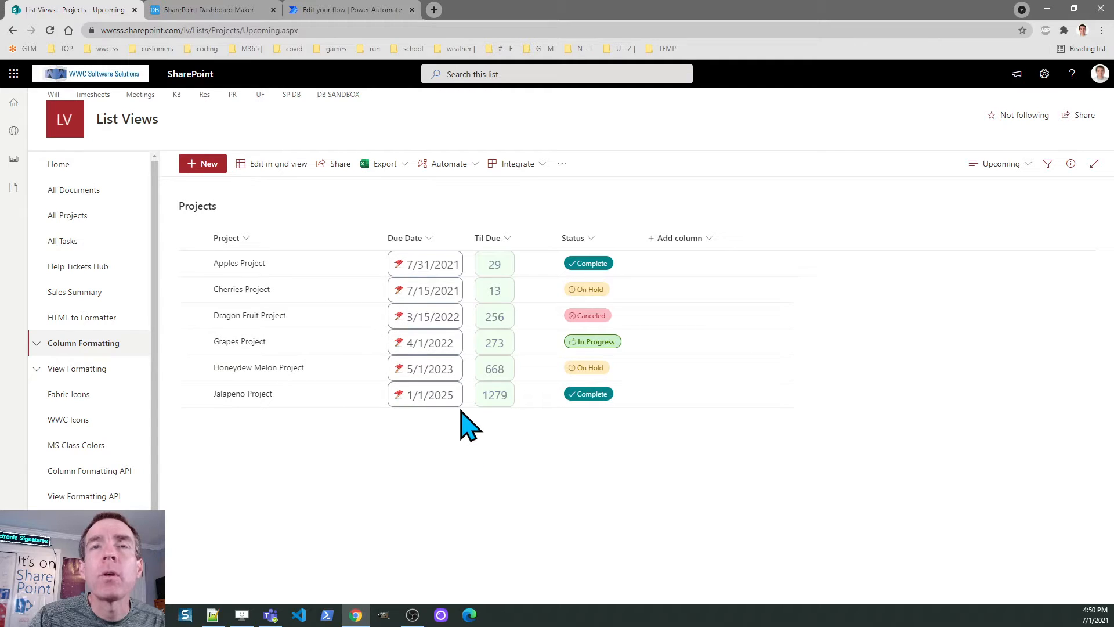
Save the Upcoming view as a new public view named Past Due.
left_click(995, 165)
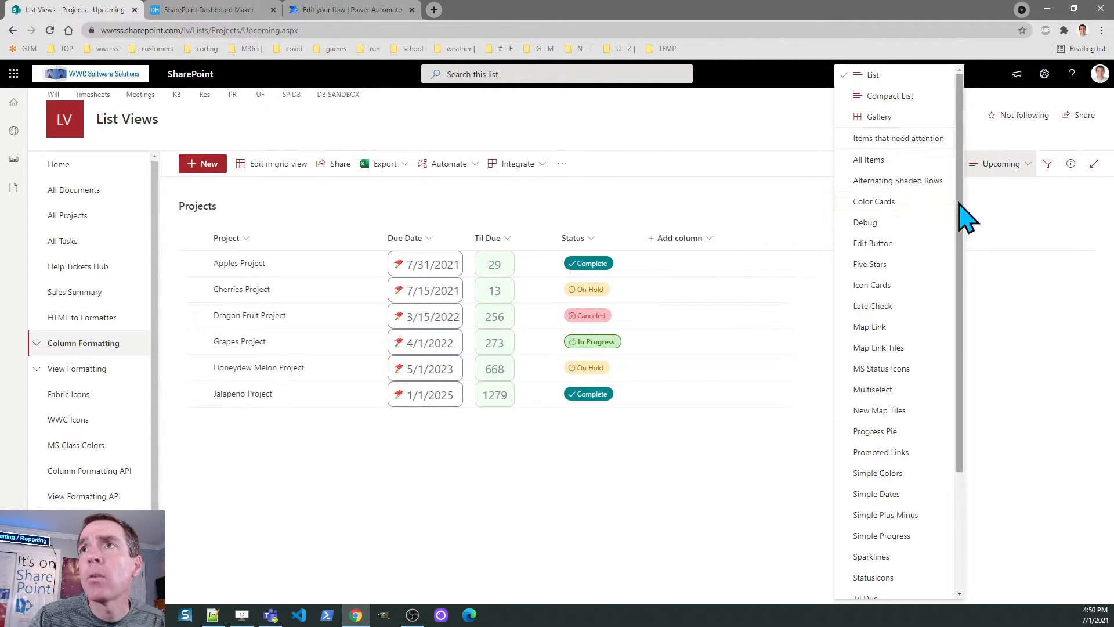
scroll(960, 218, "down", 3)
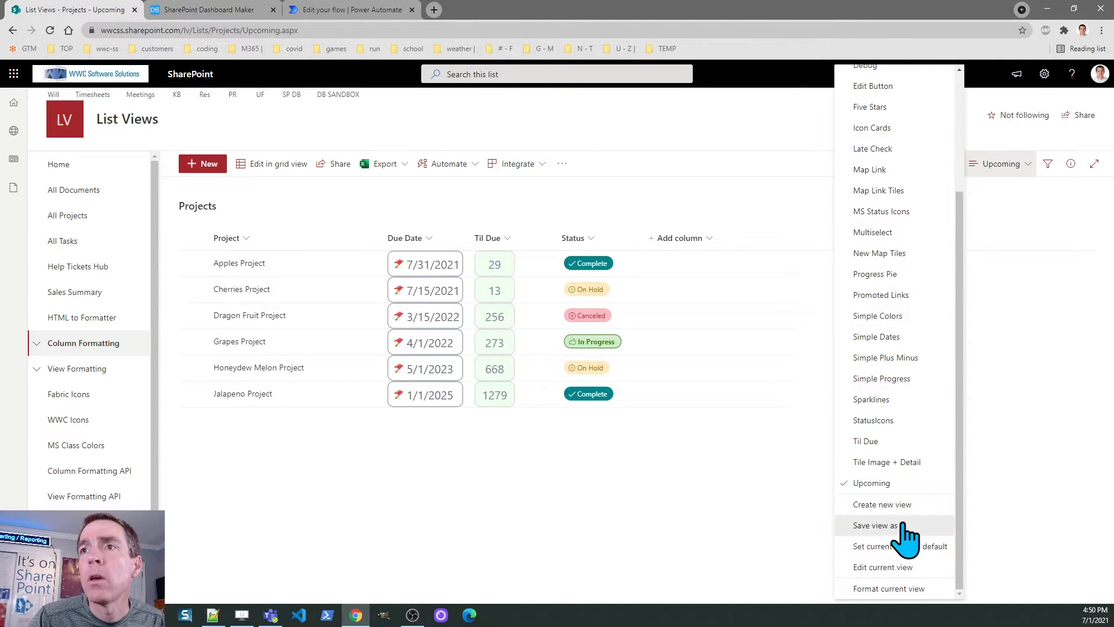
left_click(927, 526)
type("F")
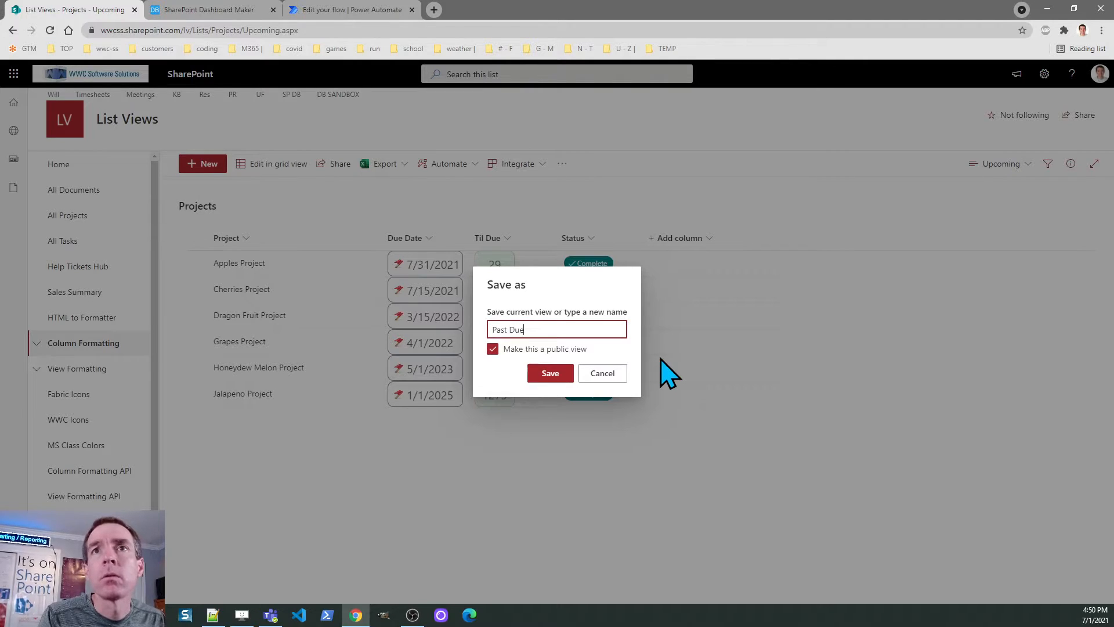
left_click(551, 375)
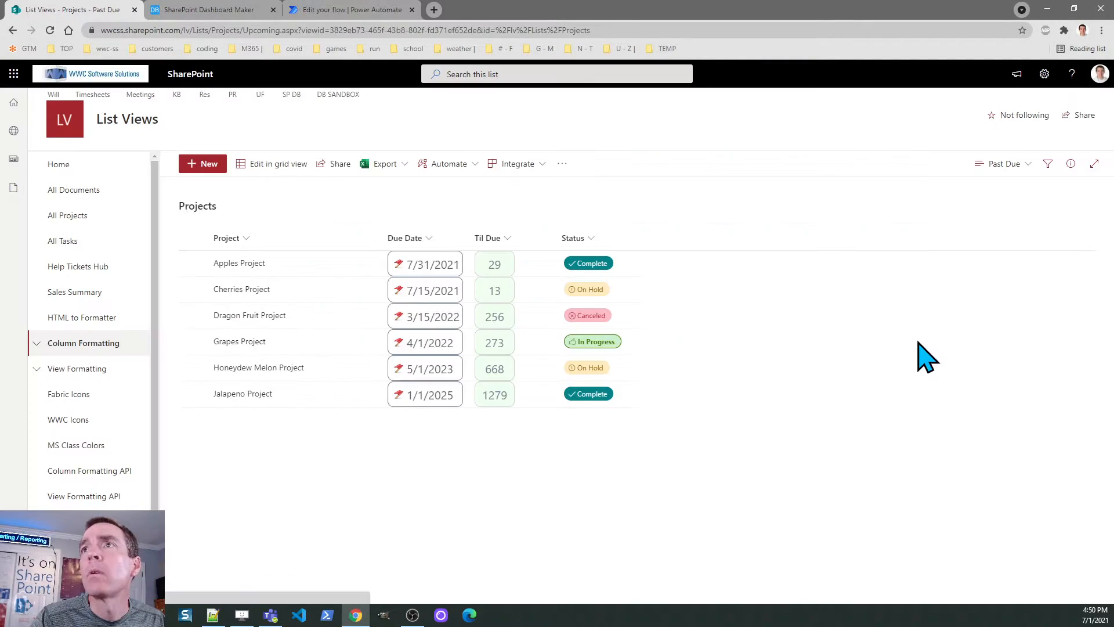
Open the Past Due view's settings for editing and close the old list page.
left_click(1006, 167)
scroll(969, 344, "down", 1)
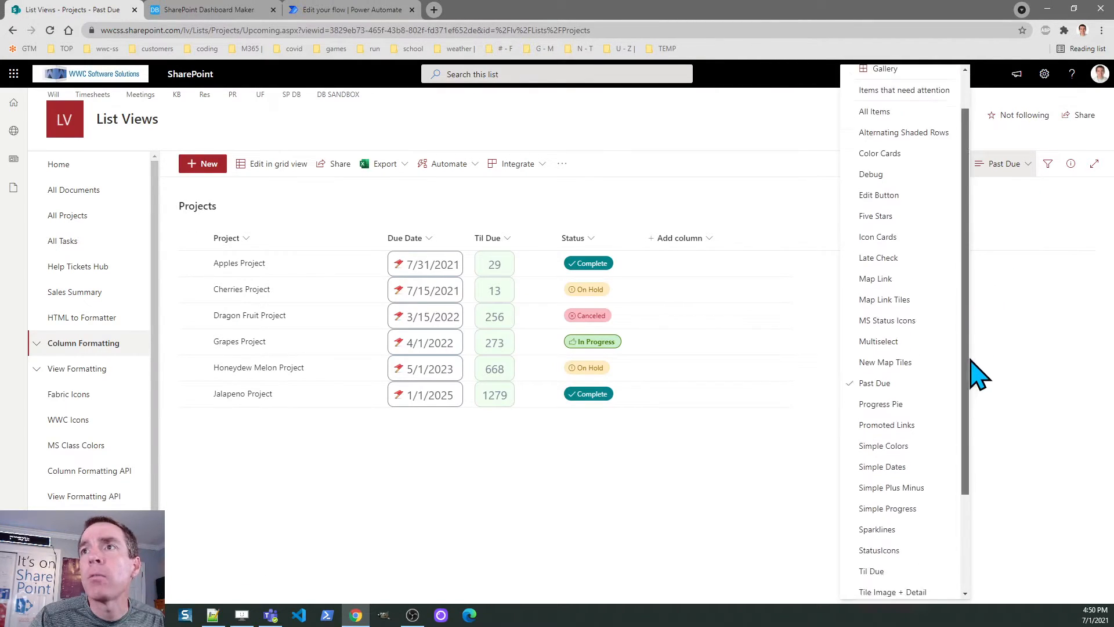
scroll(969, 344, "down", 3)
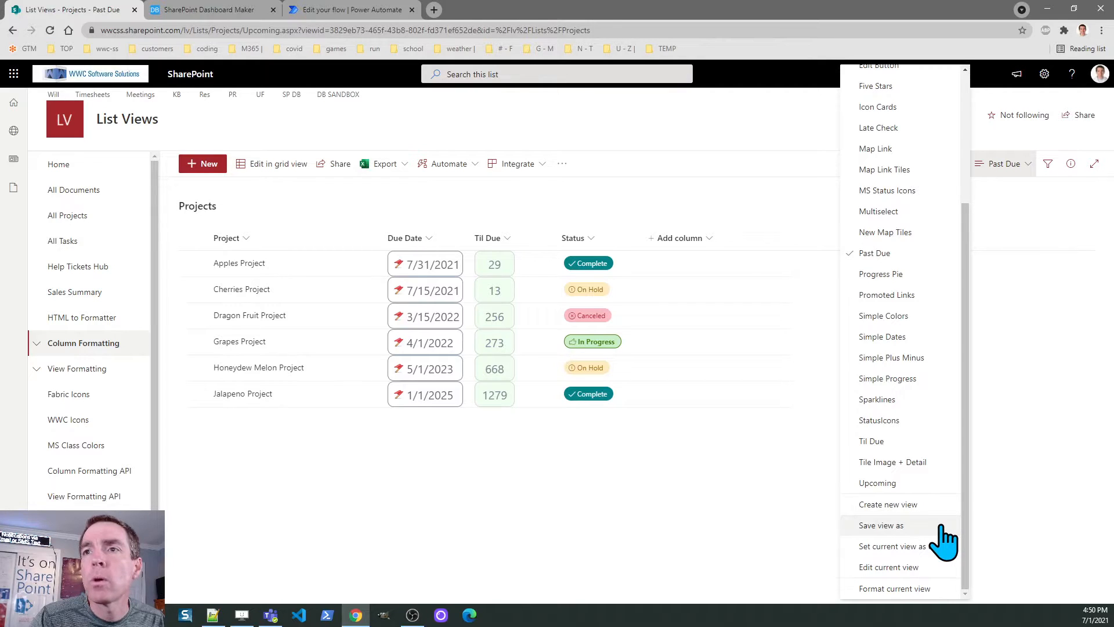
left_click(896, 567)
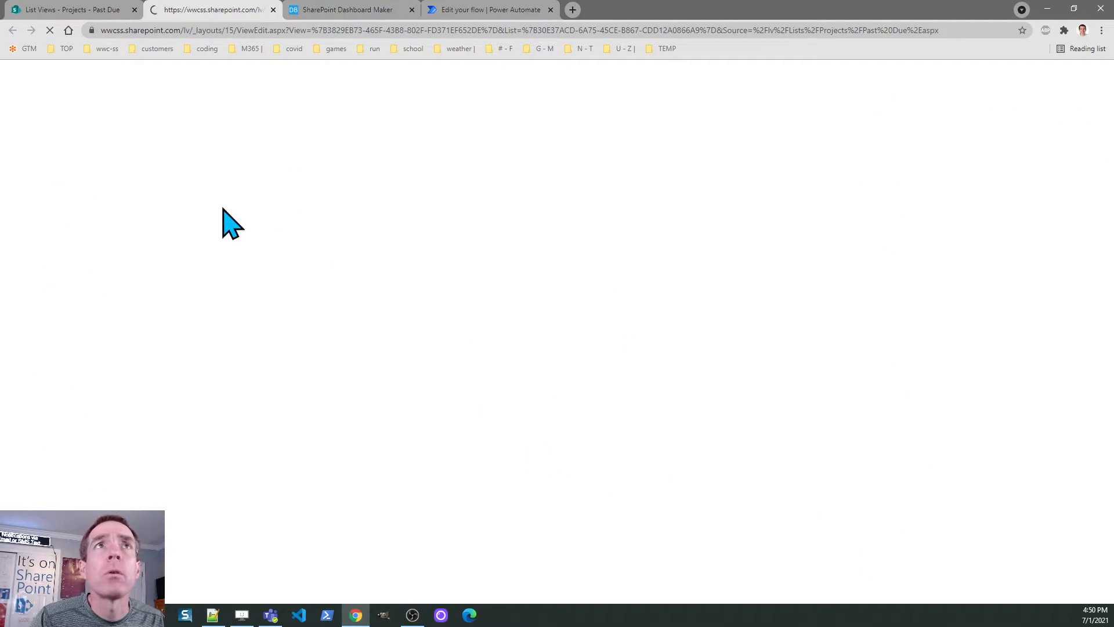
left_click(134, 10)
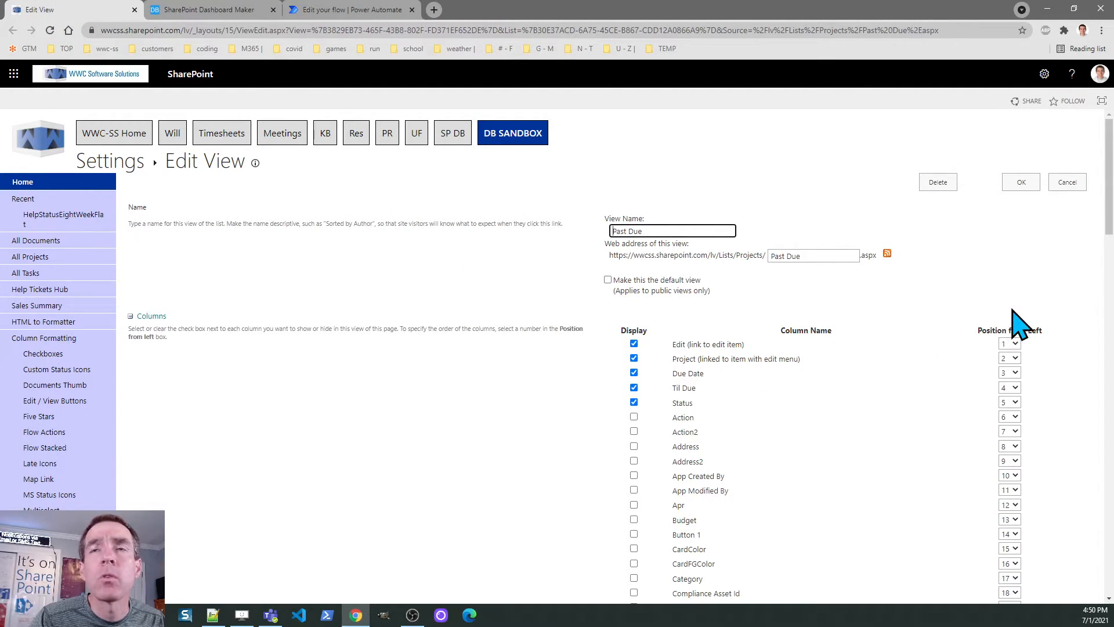
Filter the Past Due view to items whose Due Date is less than [Today] and save the view.
left_click_drag(1110, 232, 1110, 542)
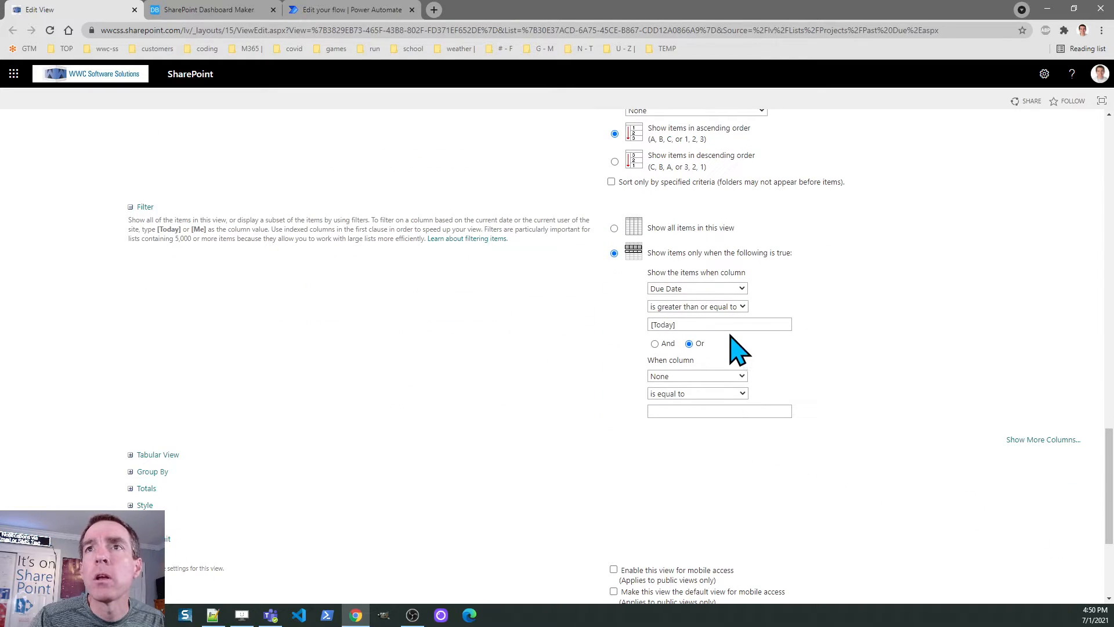
left_click(725, 306)
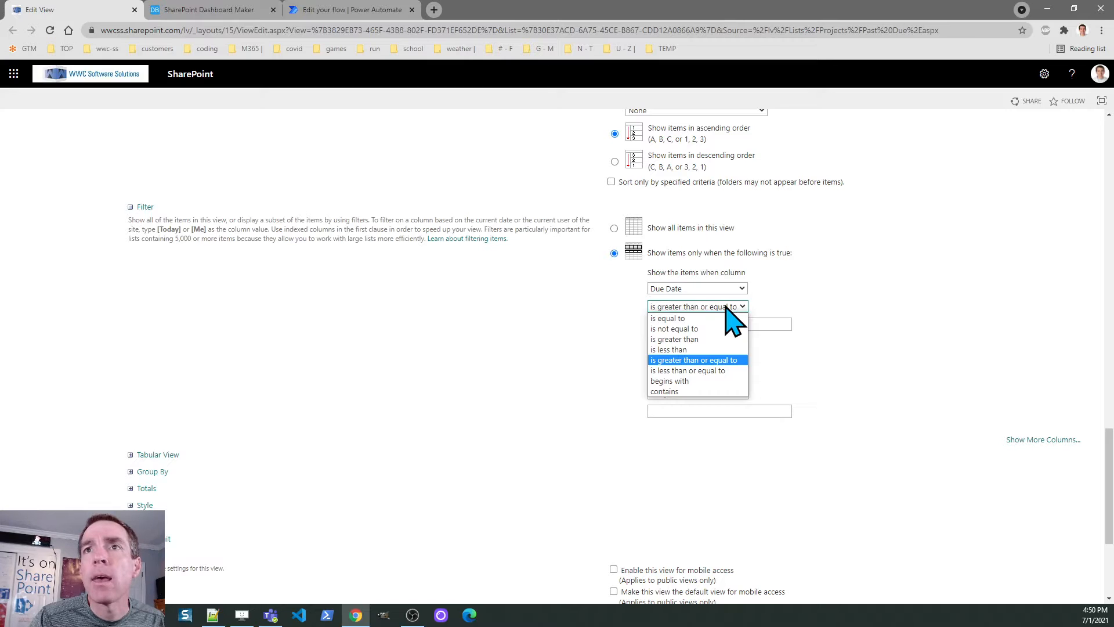
left_click(720, 349)
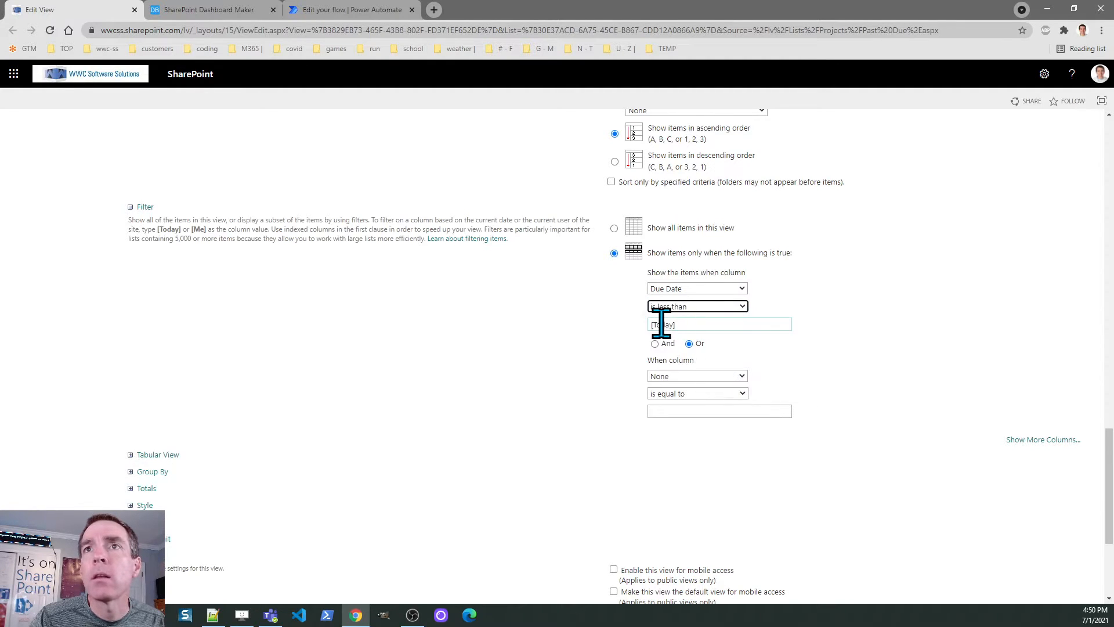
left_click_drag(1109, 464, 1109, 513)
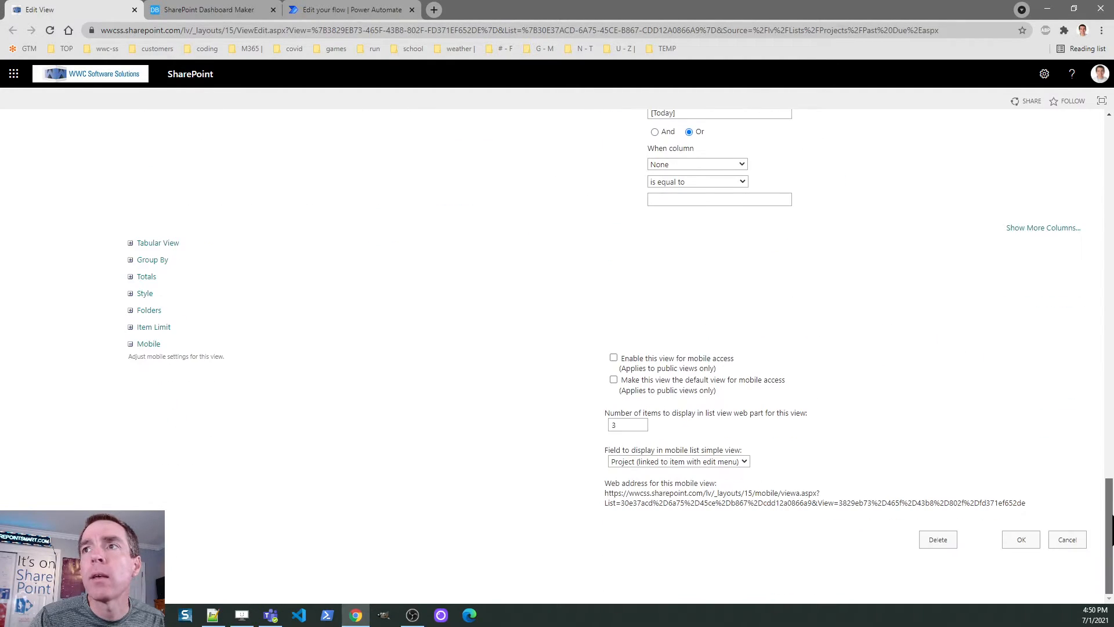
left_click(1023, 540)
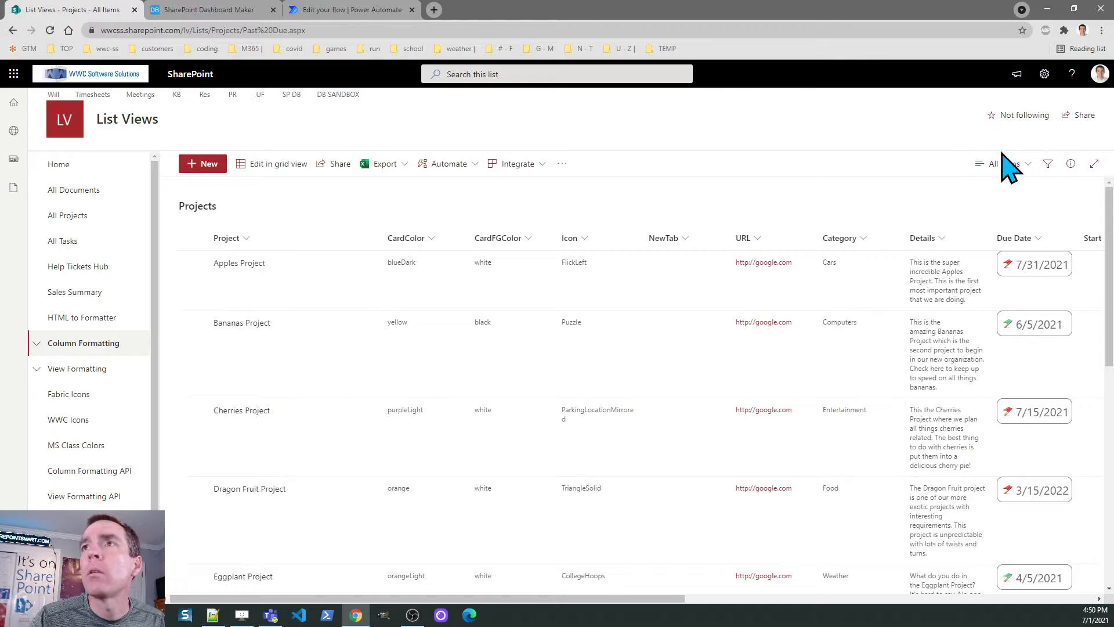
Display the Projects list in the Past Due view to check its filtered items.
left_click(1003, 164)
left_click_drag(966, 227, 965, 274)
left_click(898, 368)
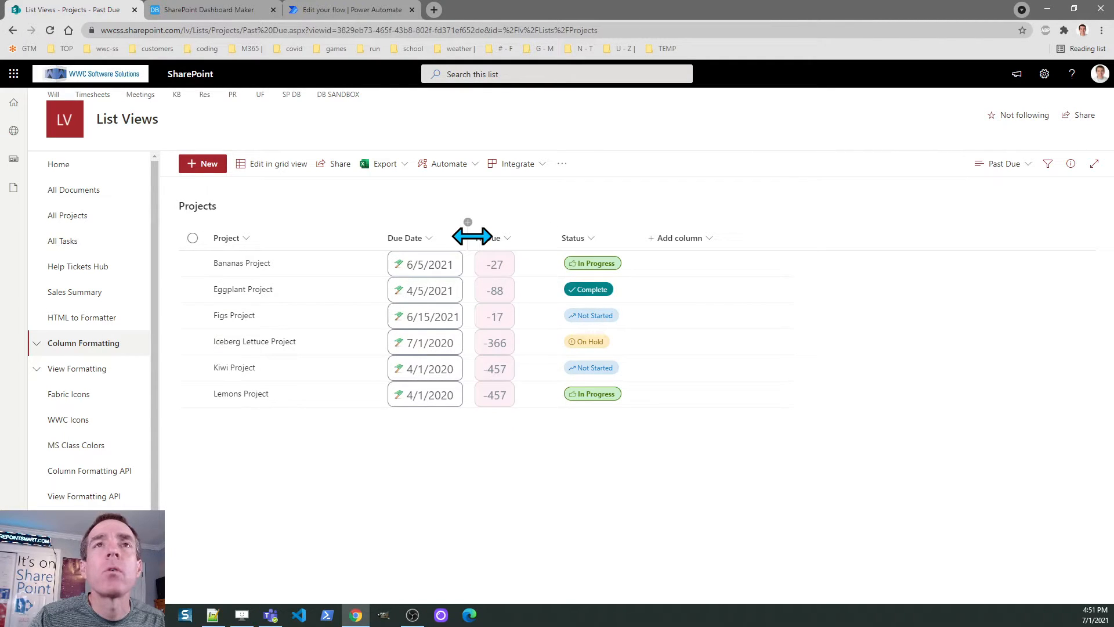
Switch the Projects list back to the Til Due view.
left_click(1028, 166)
left_click_drag(966, 279, 987, 432)
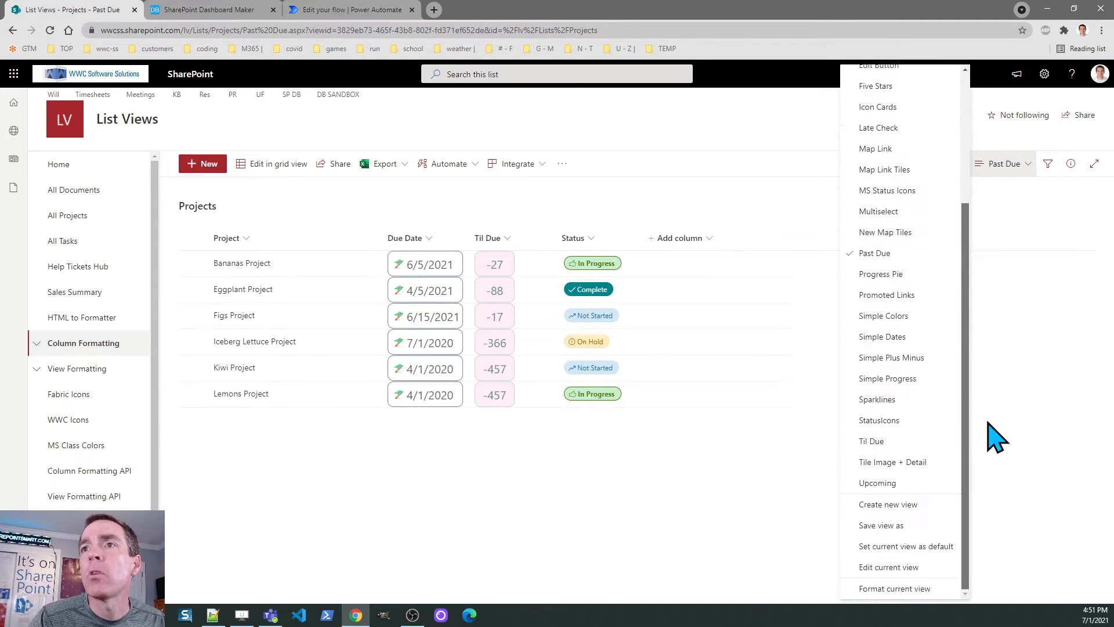
left_click(884, 441)
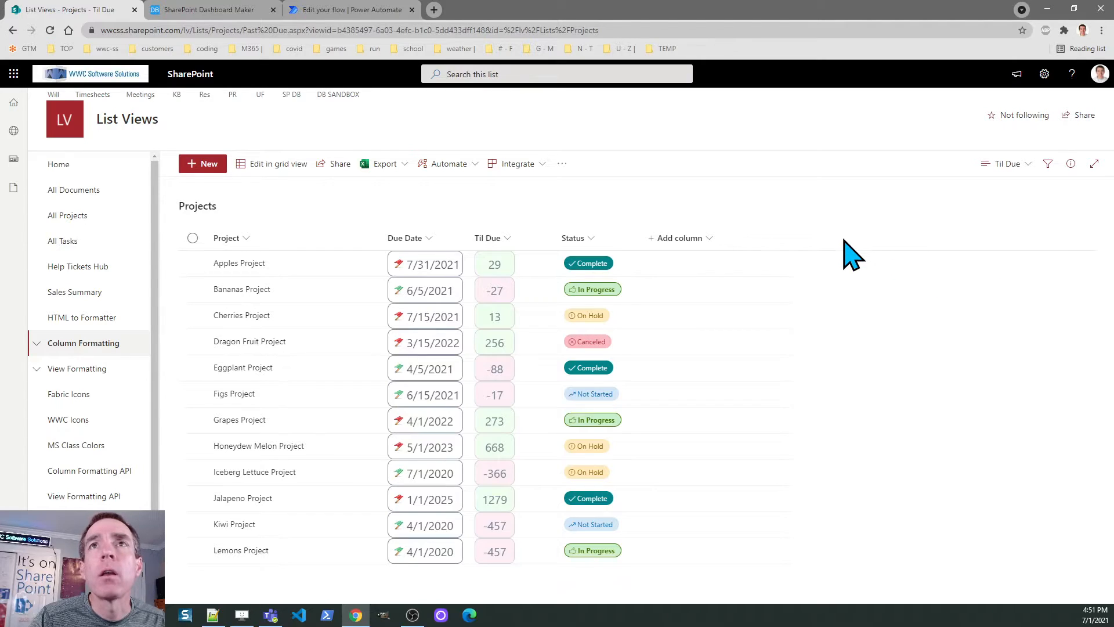
left_click(562, 164)
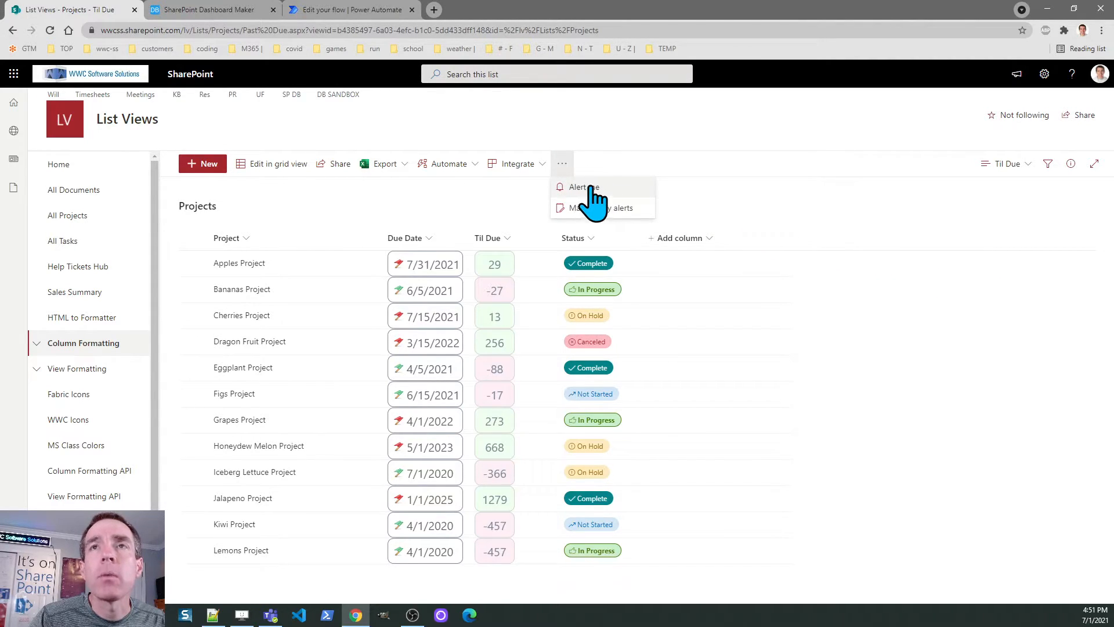
left_click(524, 205)
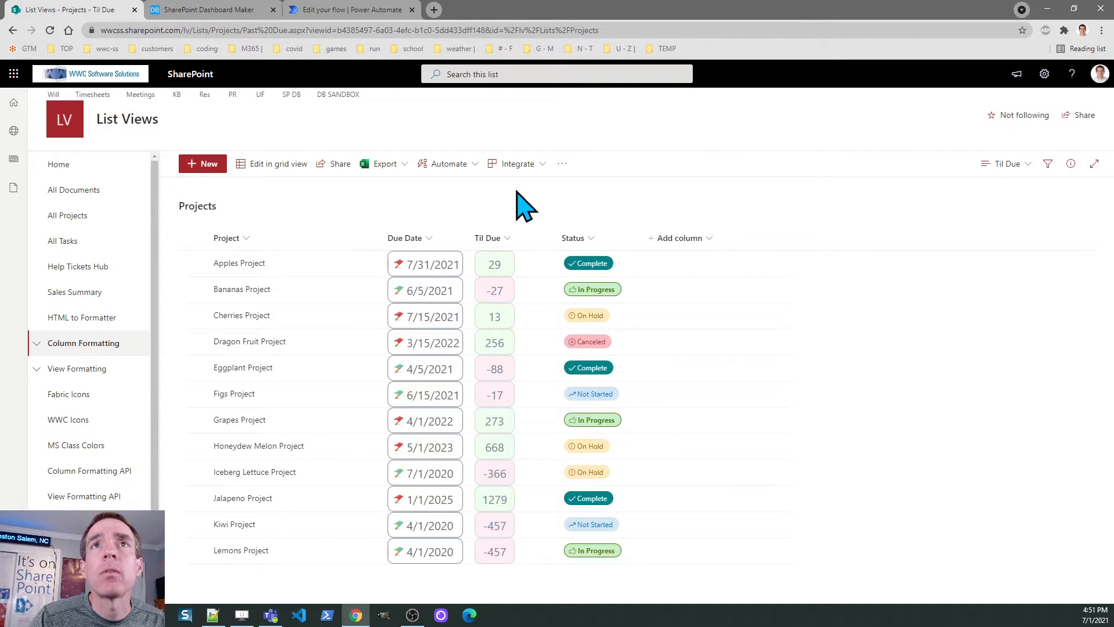
Start an automated reminder on the Due Date column and continue with the listed app connections.
left_click(452, 169)
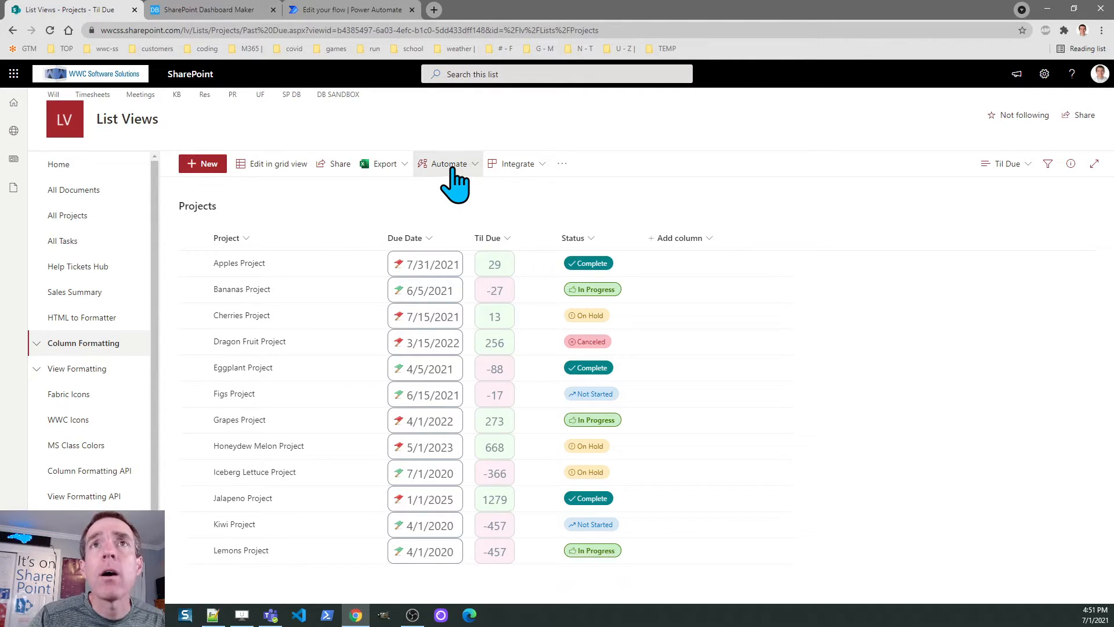
mouse_move(458, 191)
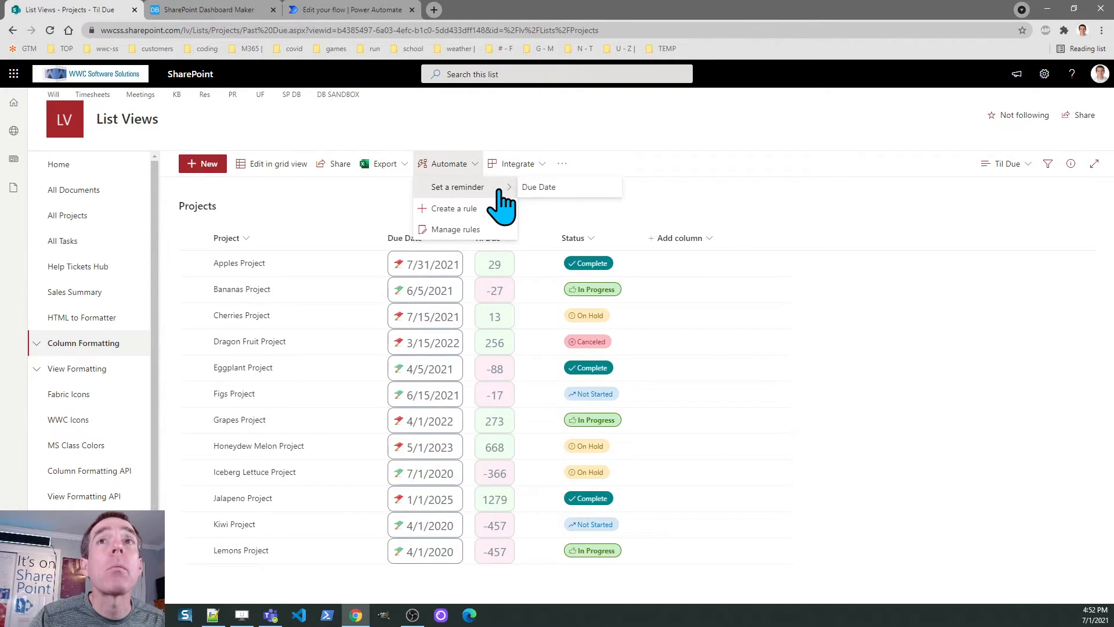
left_click(538, 189)
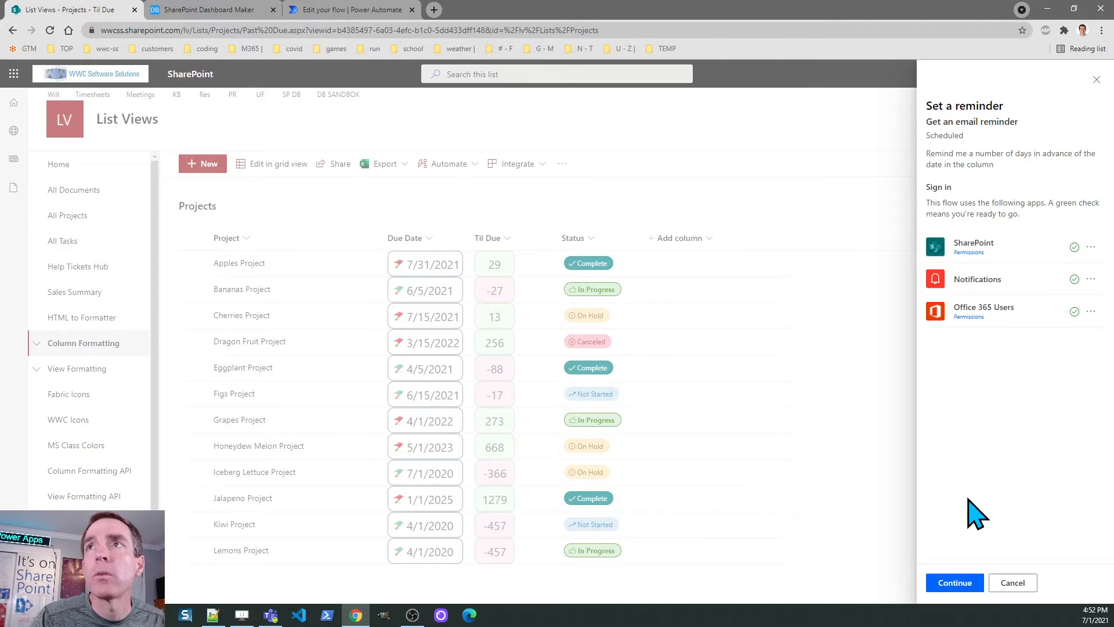
left_click(954, 583)
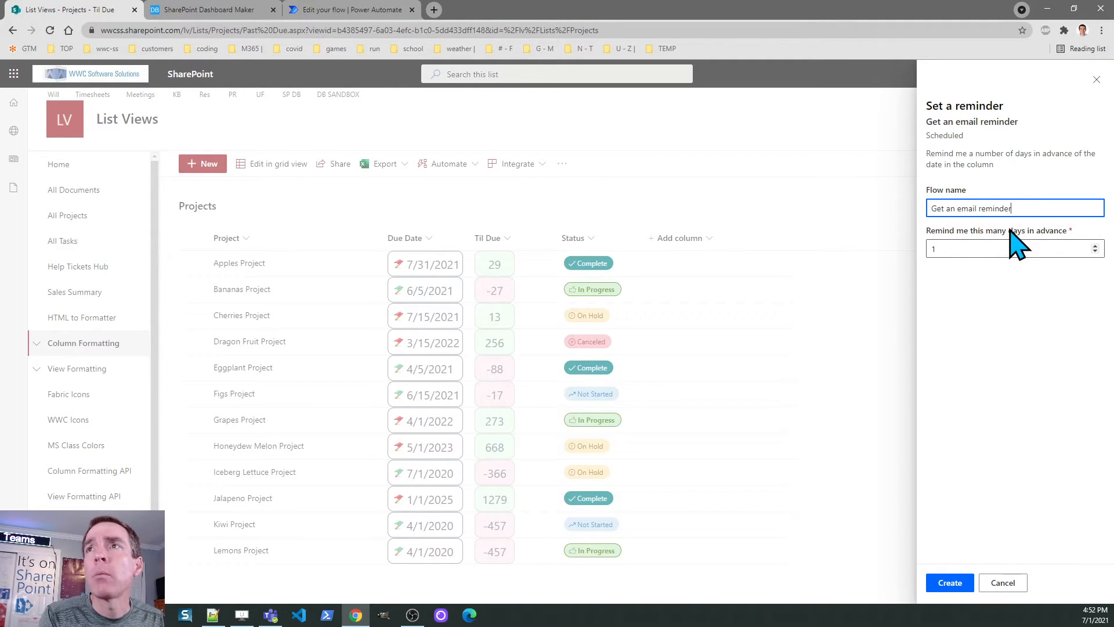
Name the reminder flow "Get an email reminder 5 days before", set it to 5 days in advance, and create it.
type("5 da")
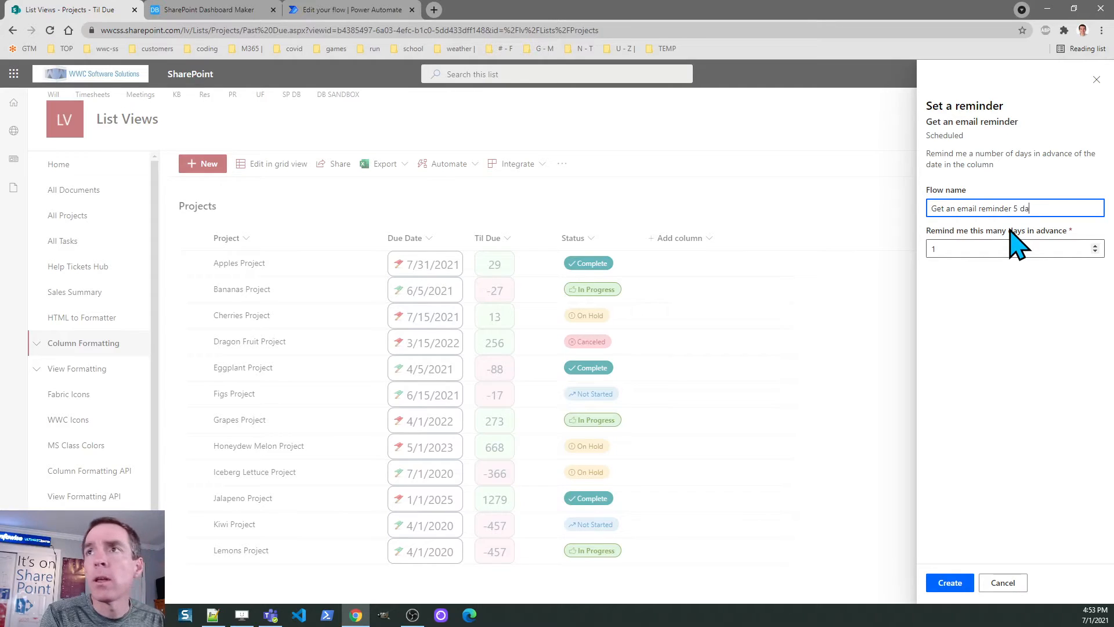
type("ys before")
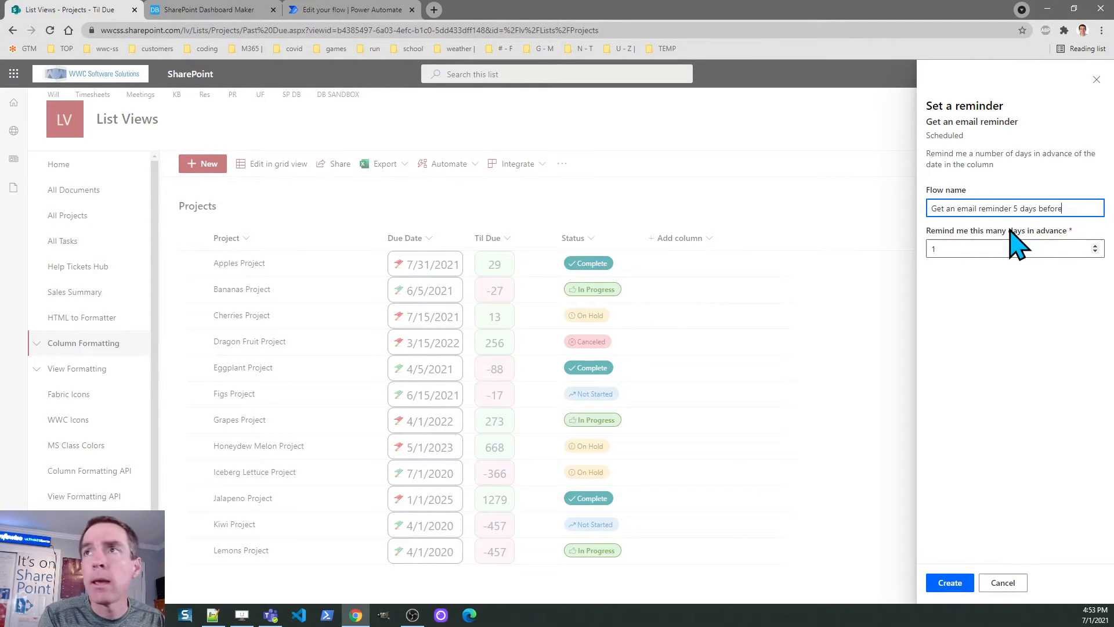
left_click(1017, 249)
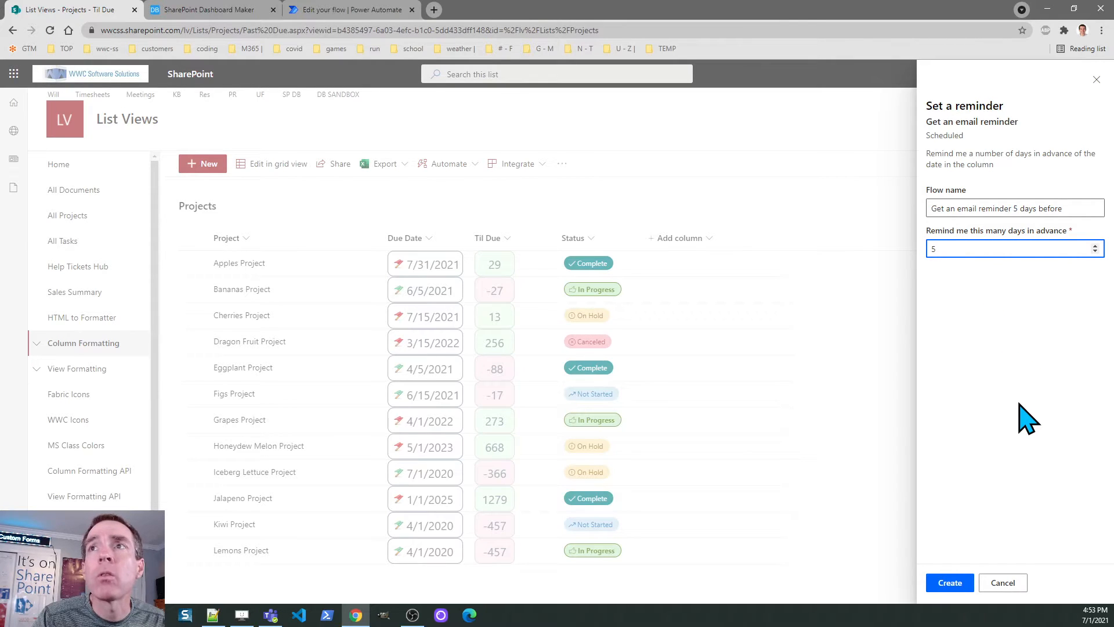
left_click(946, 583)
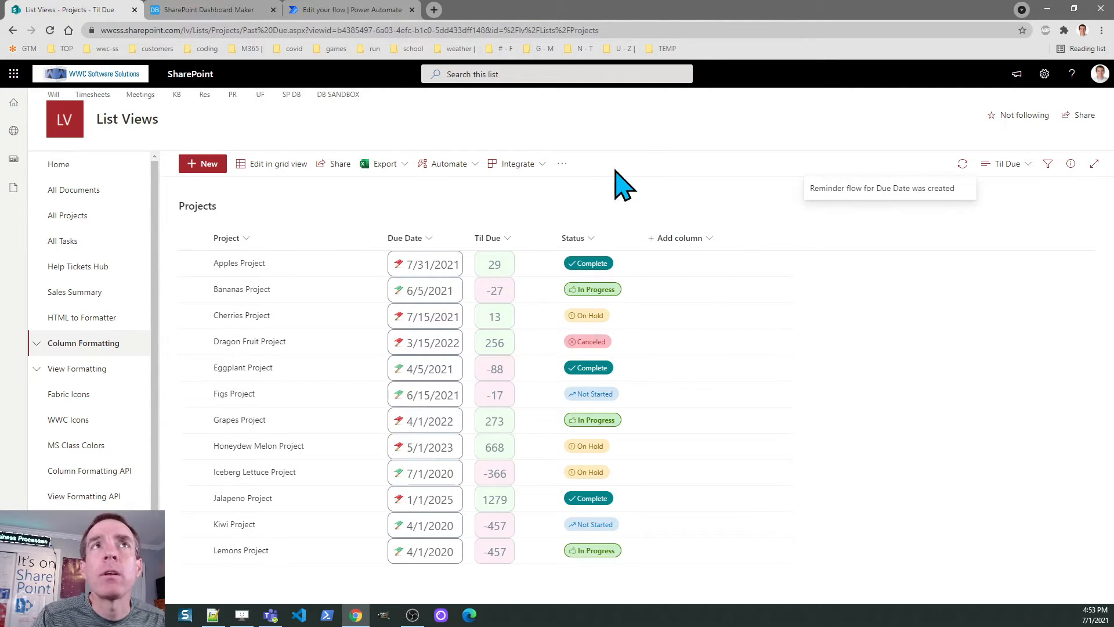
Switch to Power Automate, refresh the flow list, and open the "Get an email reminder 5 days before" flow for editing.
left_click(337, 10)
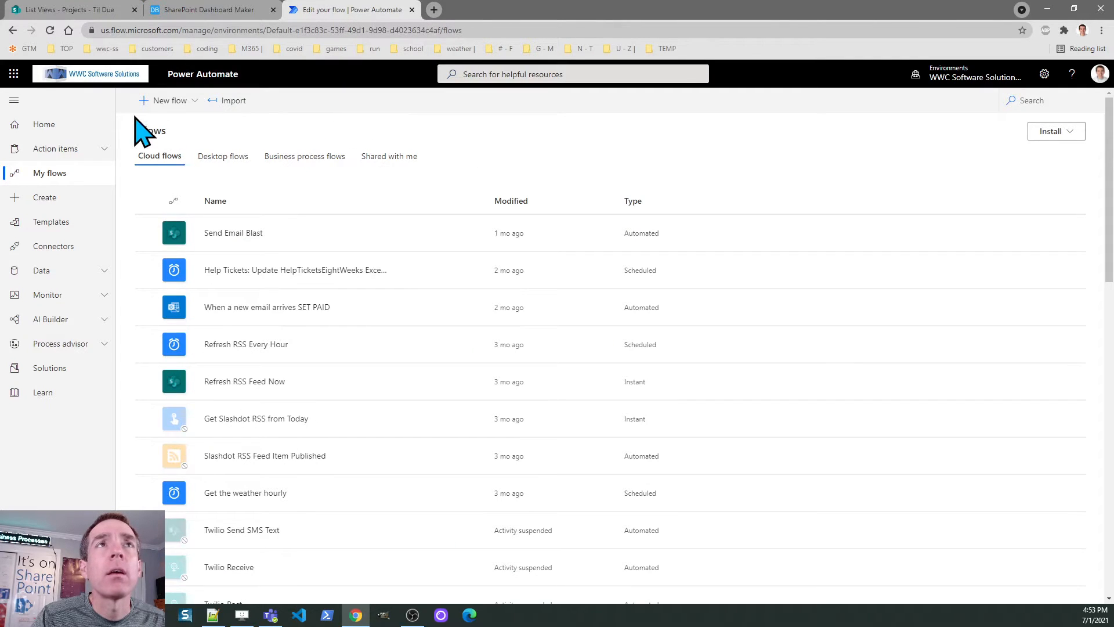
left_click(49, 30)
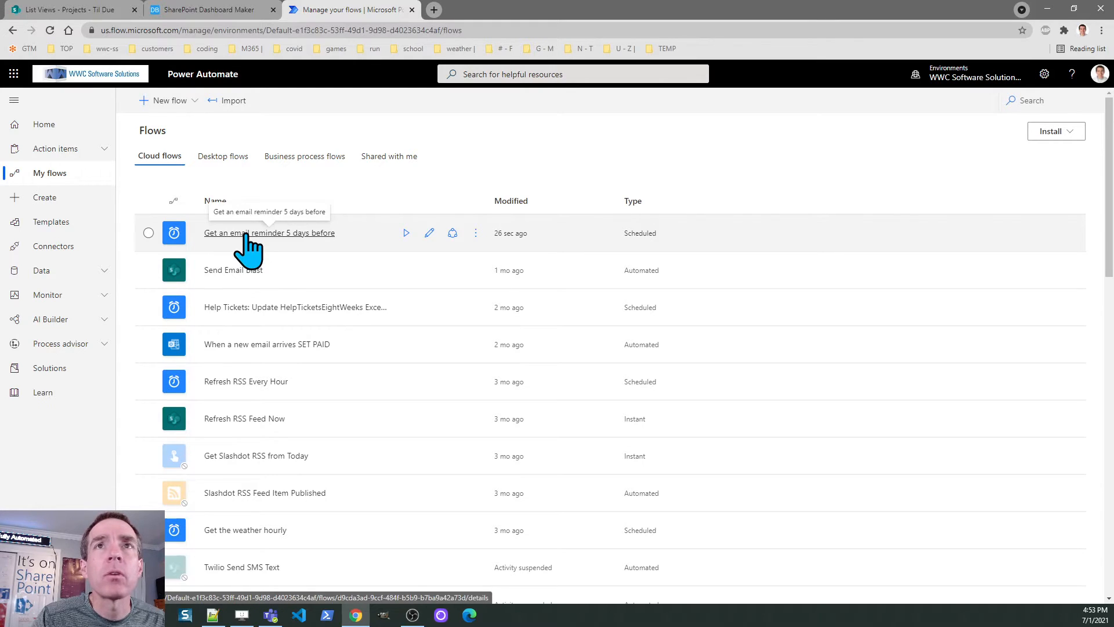
left_click(289, 244)
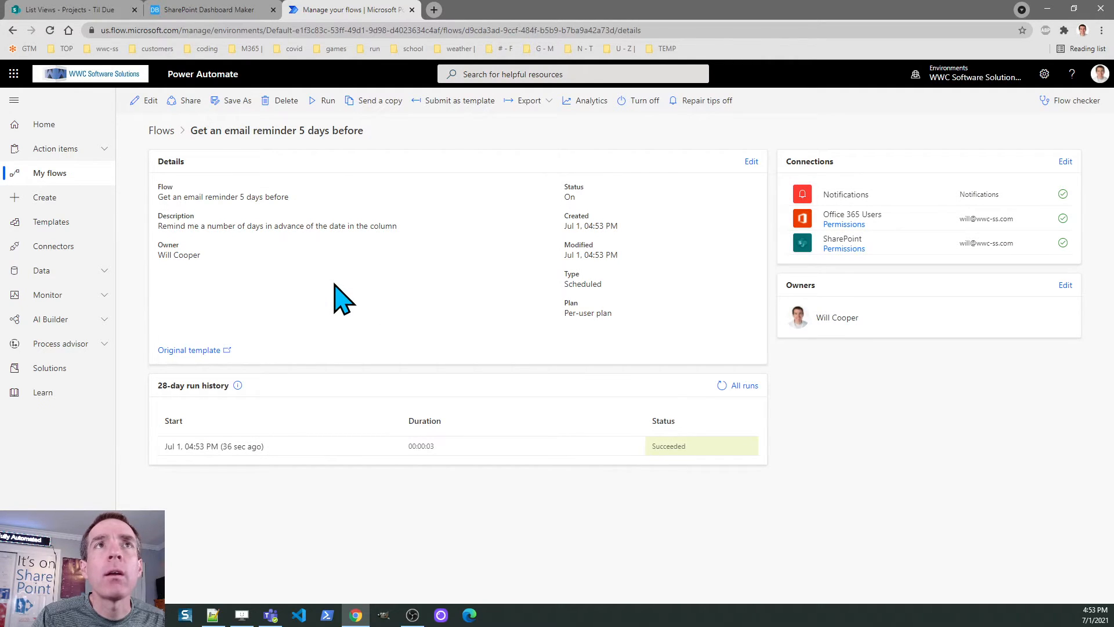
left_click(141, 101)
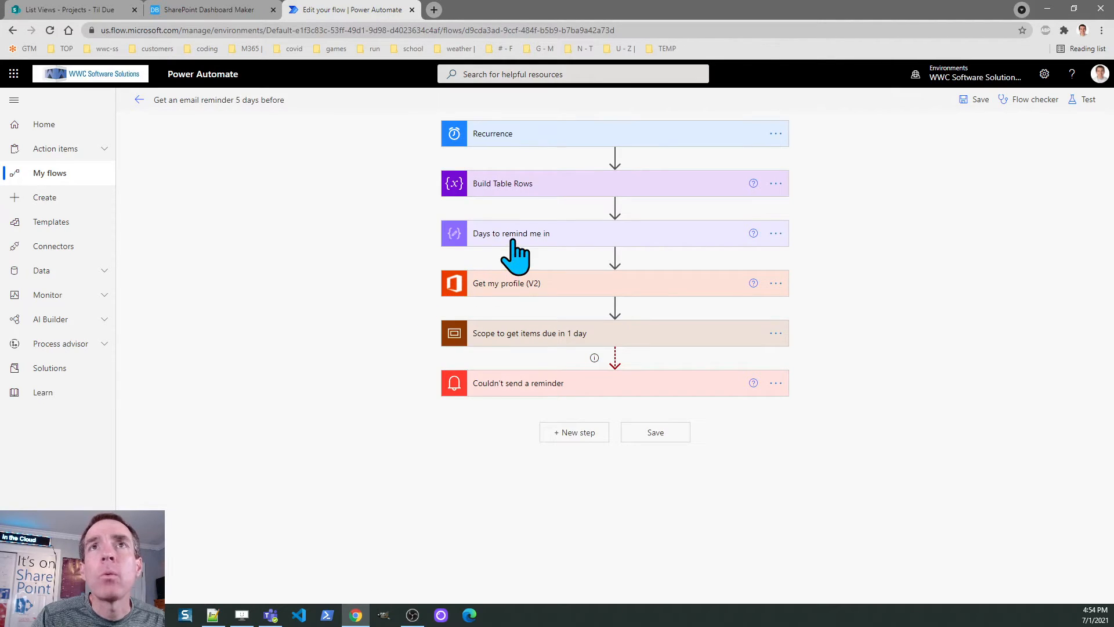
Examine the settings of the flow's Recurrence, Build Table Rows and Days to remind me in steps.
left_click(497, 141)
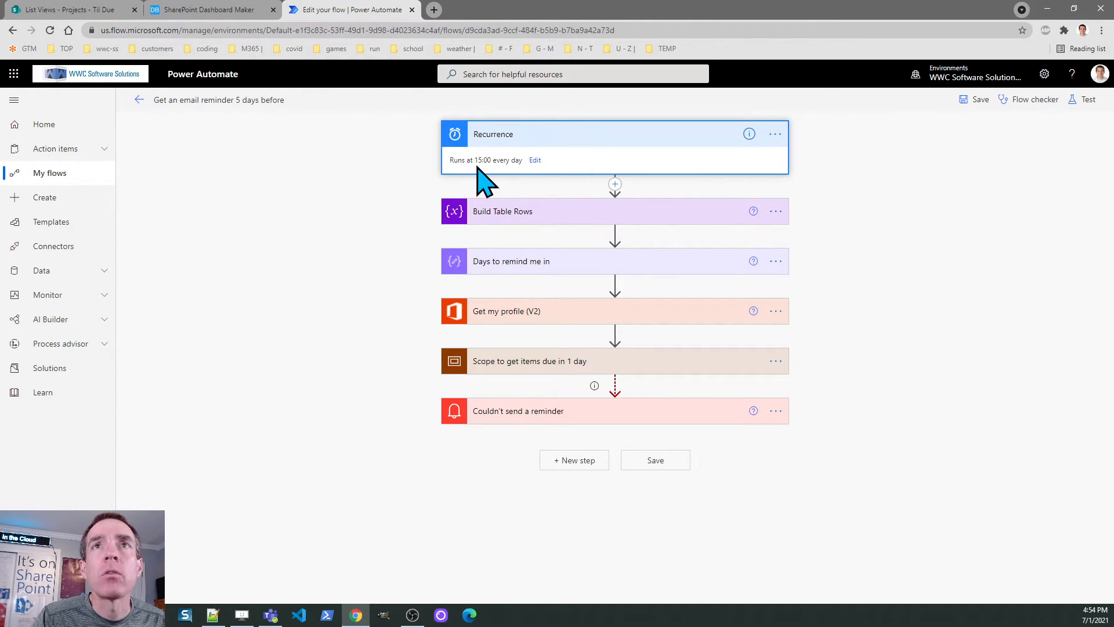
left_click(533, 161)
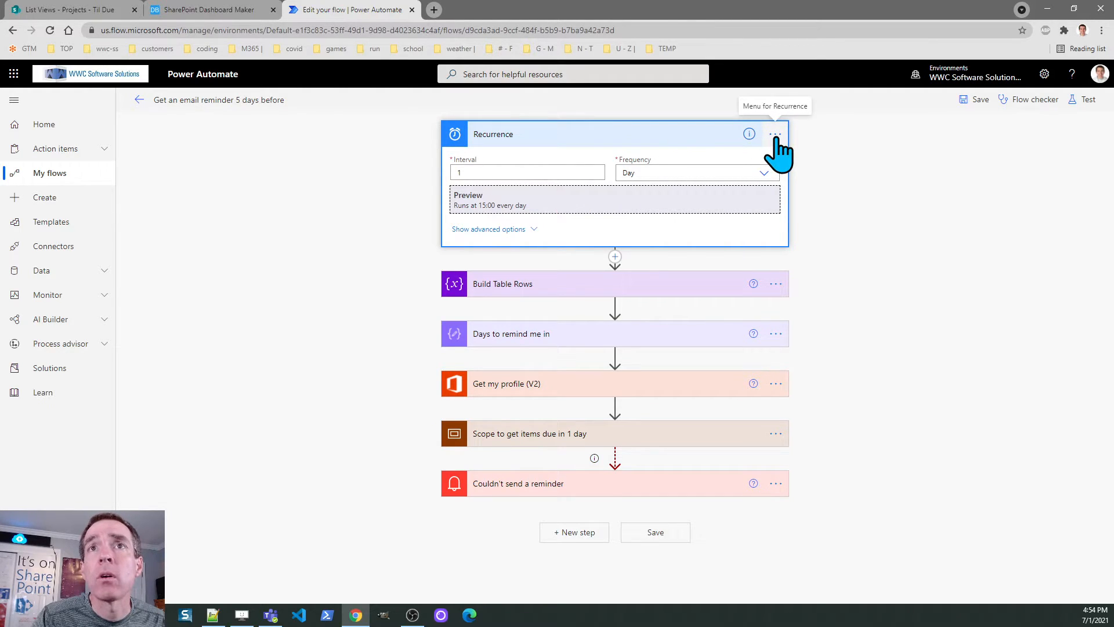
left_click(528, 284)
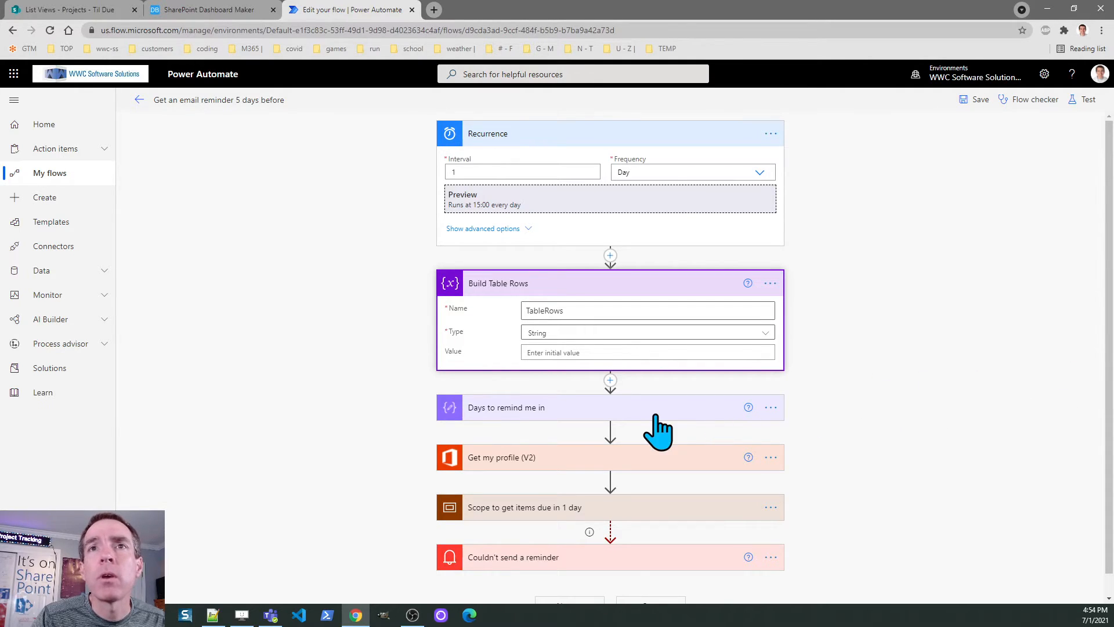
left_click(527, 409)
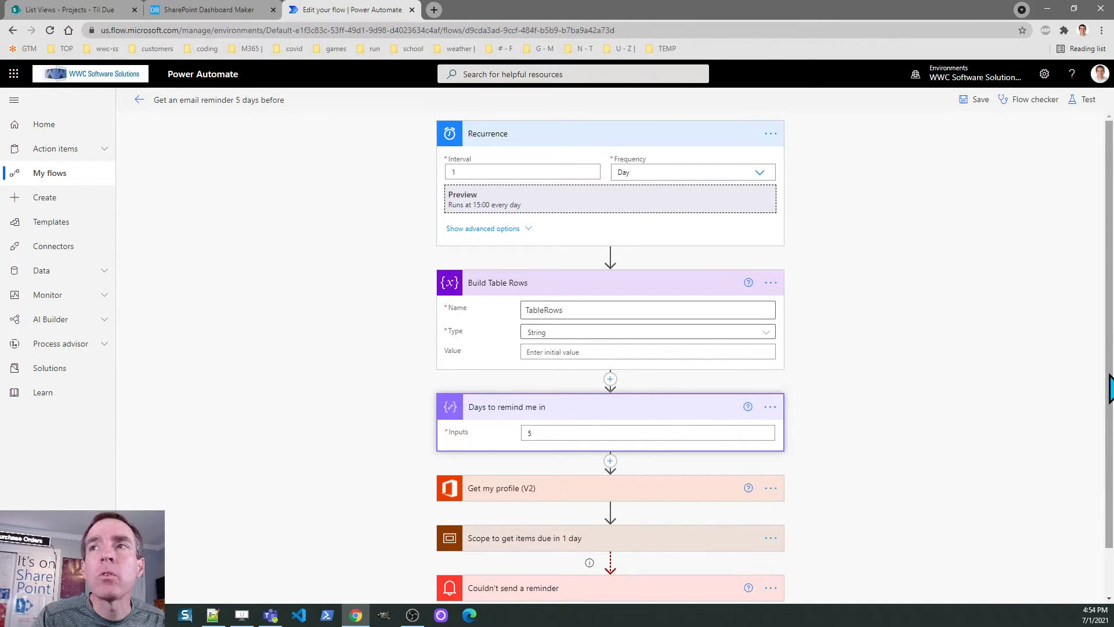
left_click_drag(1109, 389, 1110, 444)
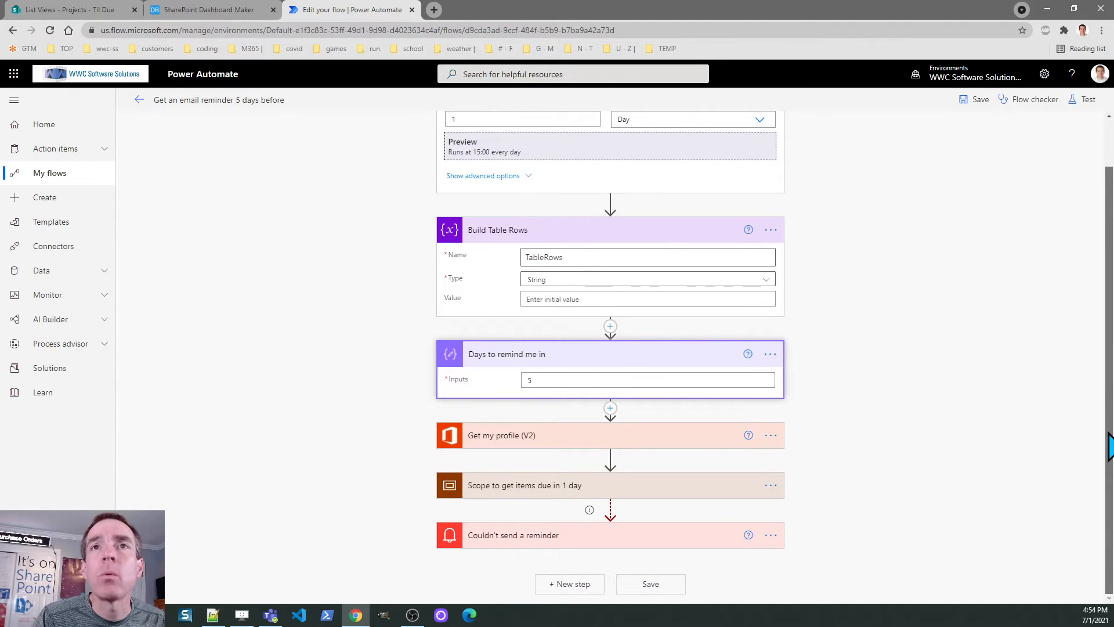
left_click(529, 380)
type("5")
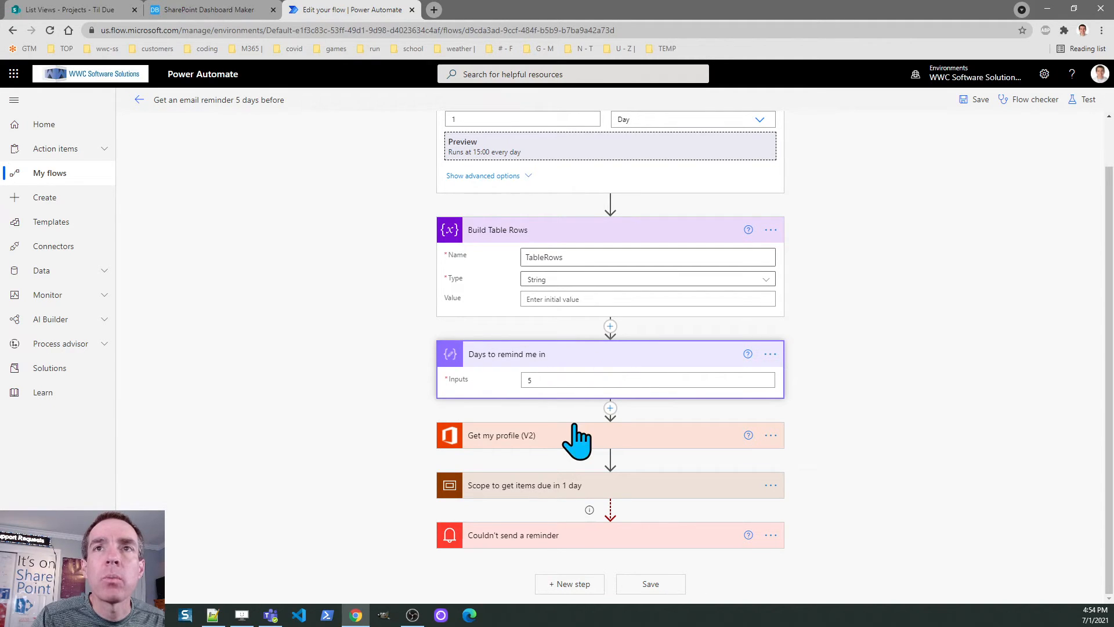
Expand the Get my profile (V2) step and the scope that gets due items to examine the actions inside.
left_click(504, 448)
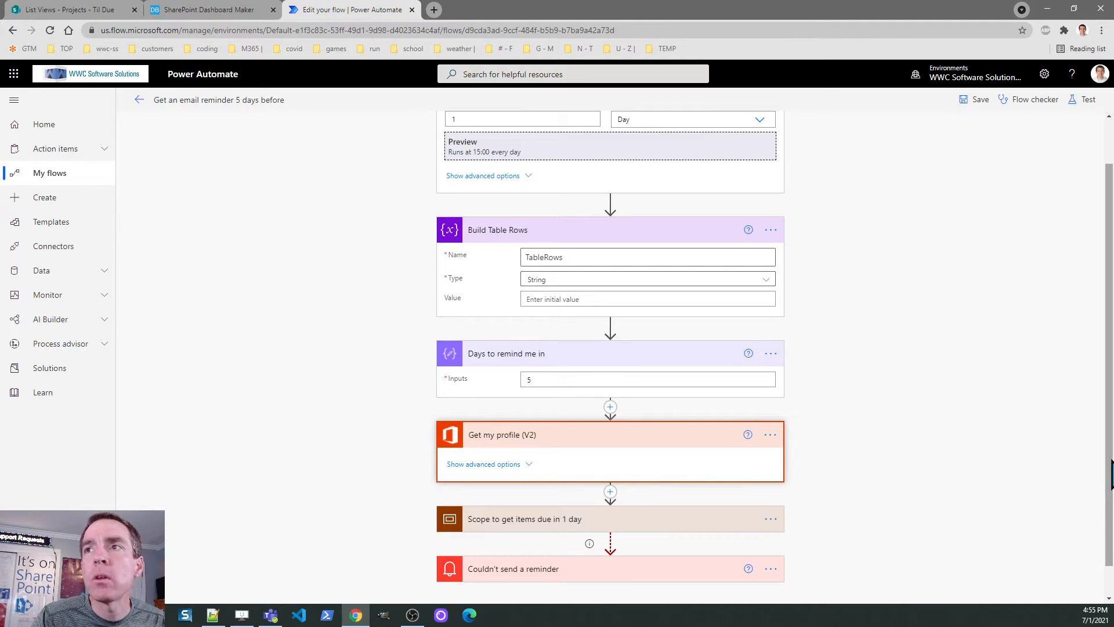
left_click_drag(1111, 476, 1107, 534)
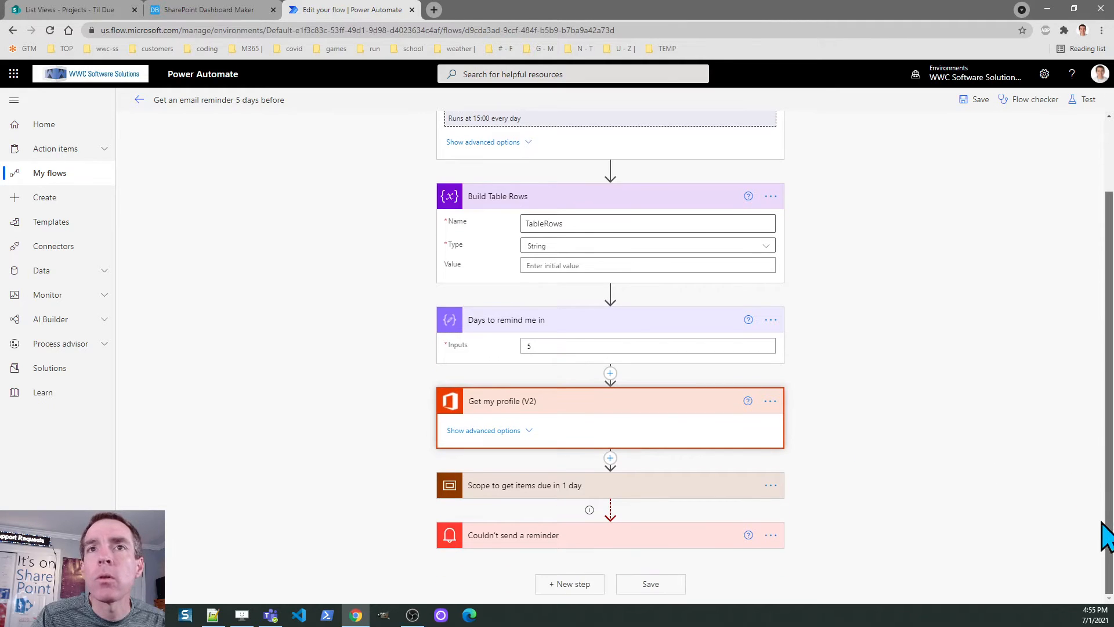
left_click(524, 488)
left_click_drag(1111, 365, 1111, 469)
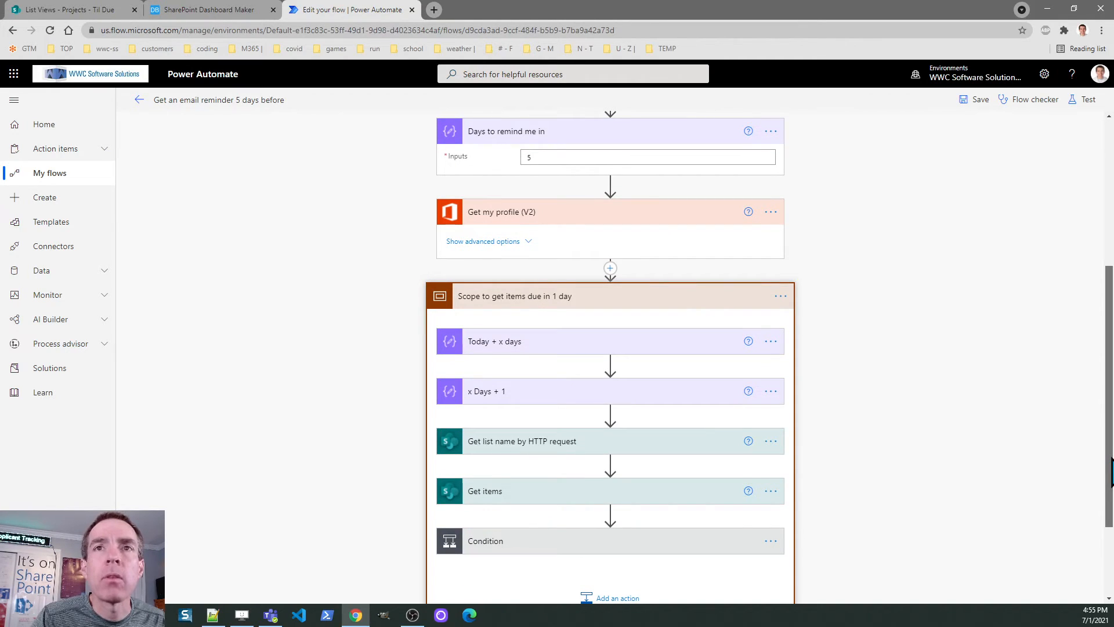
Examine the Get items action's list settings and advanced options, including its filter query, and leave the editor for the flow's details.
left_click(497, 499)
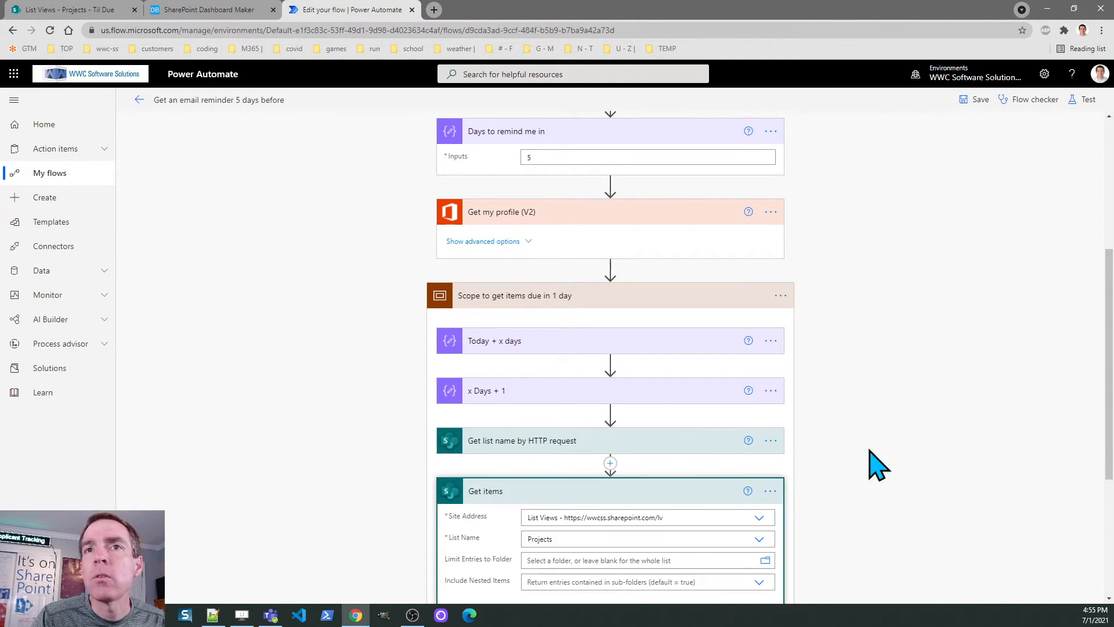
left_click_drag(1111, 418, 1111, 489)
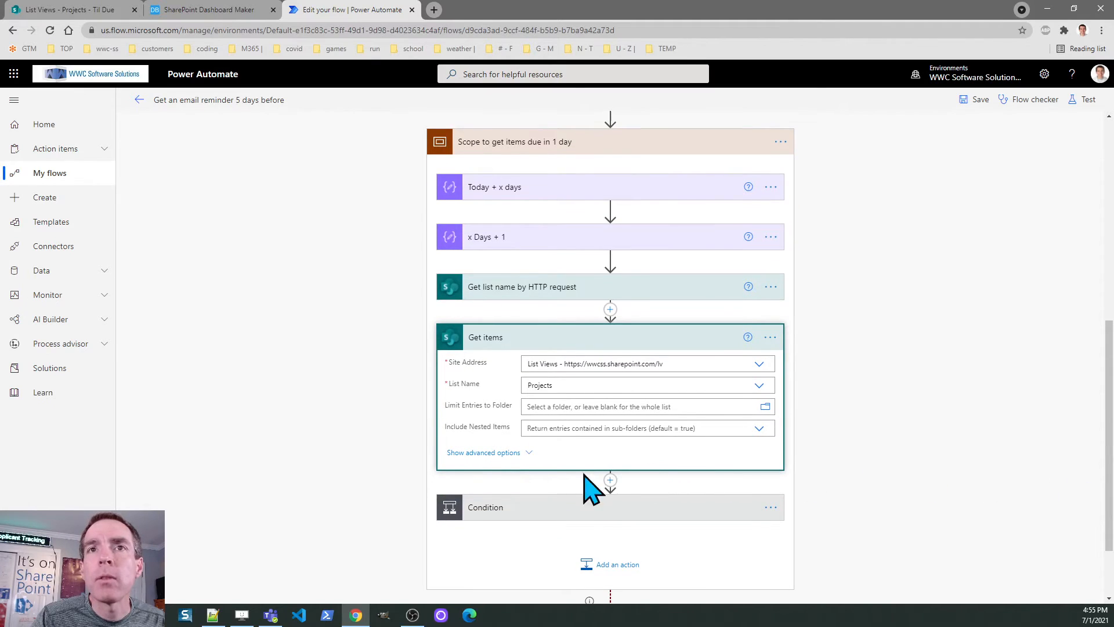
left_click(493, 453)
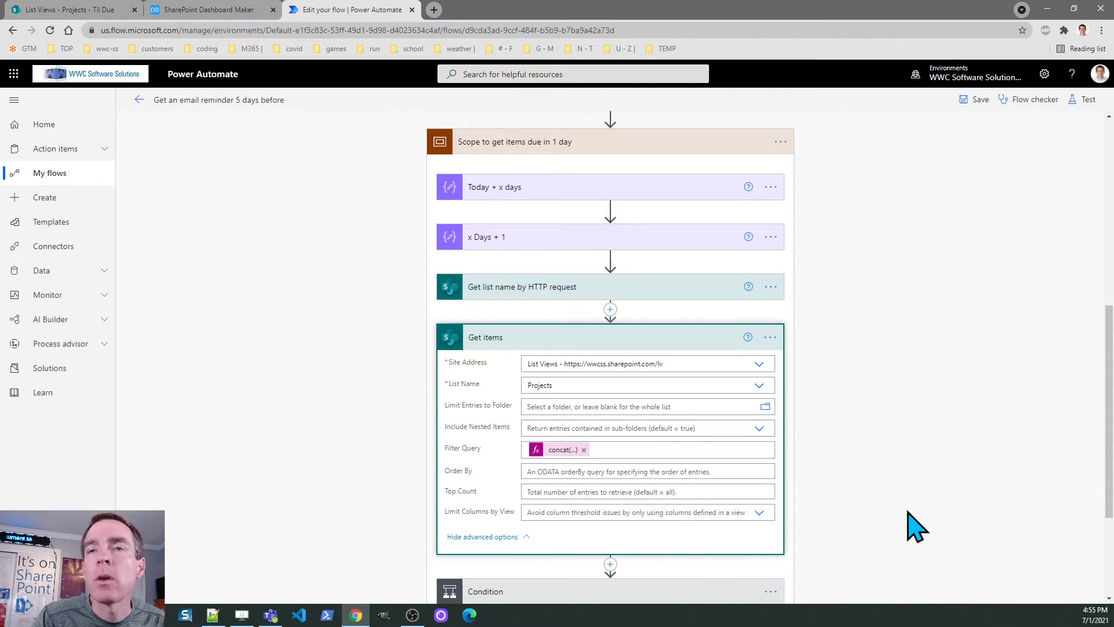
scroll(1106, 482, "down", 1)
scroll(1108, 485, "down", 3)
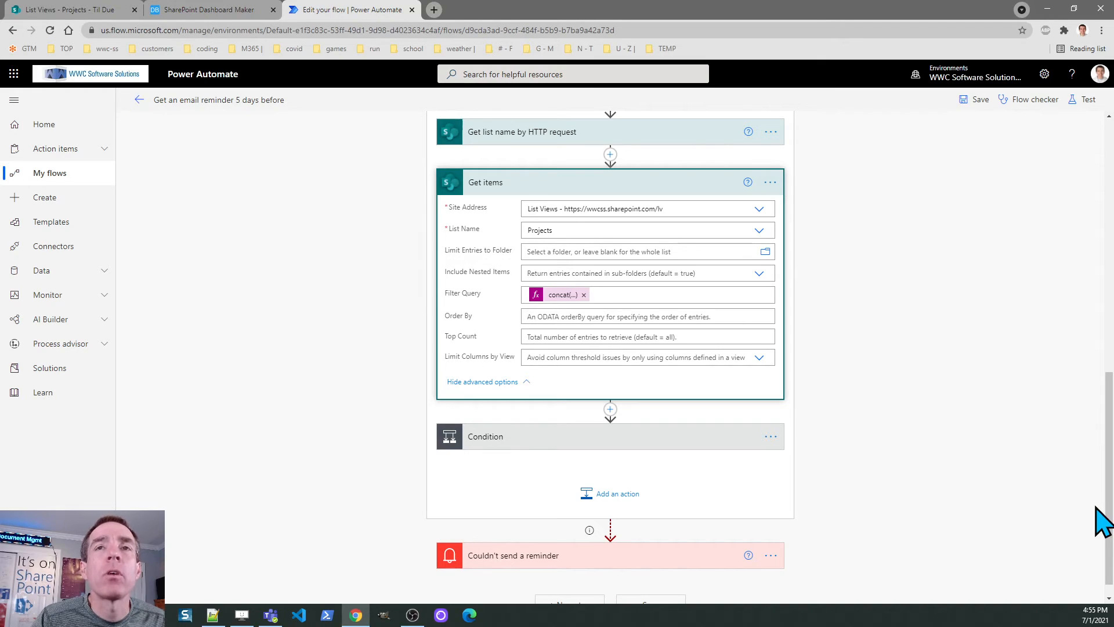
left_click_drag(1108, 522, 1107, 227)
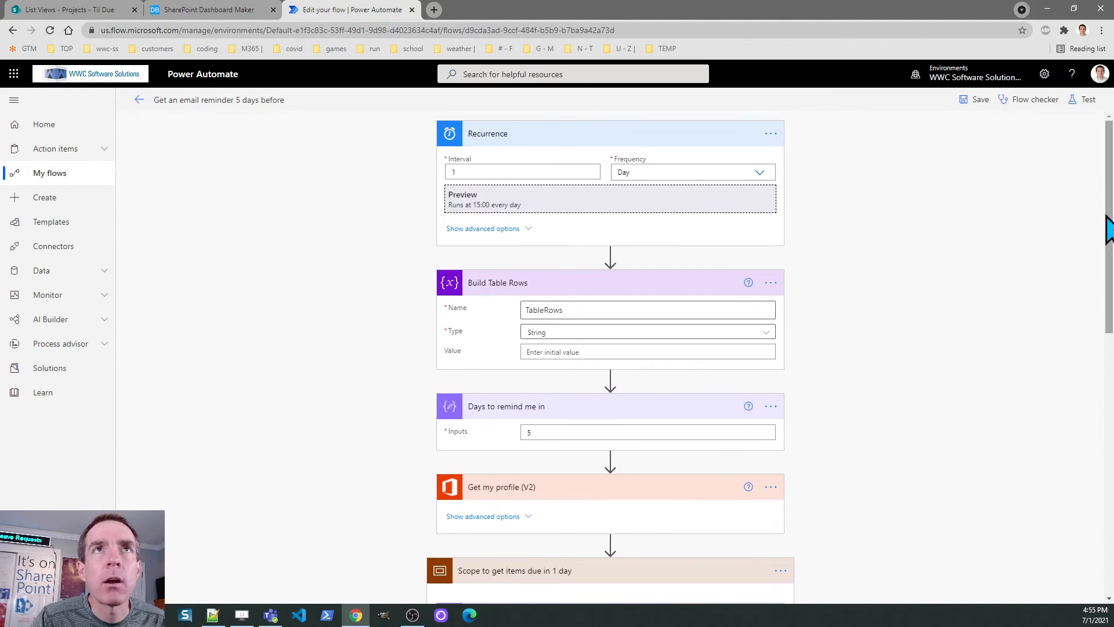
left_click(139, 100)
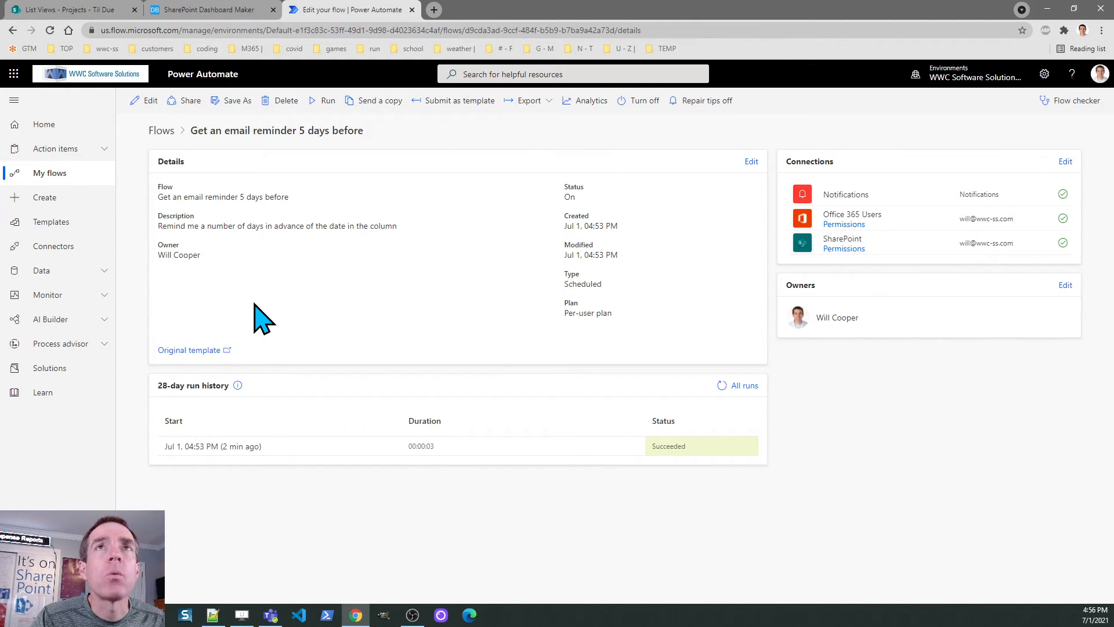
Open infowisesolutions.com in a new browser tab.
left_click(434, 10)
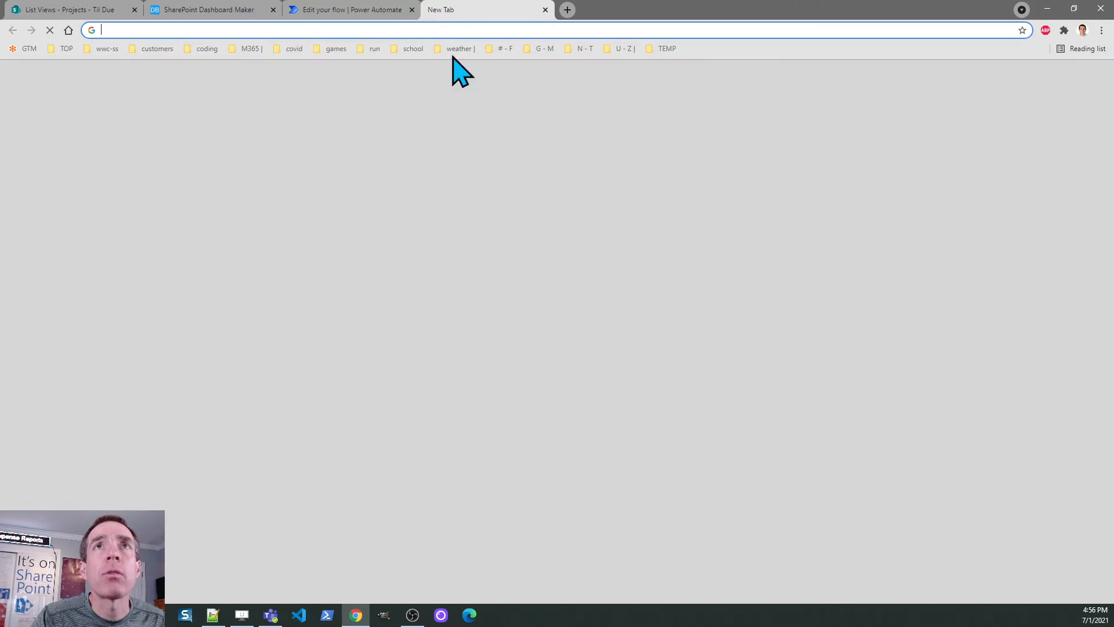
type("infowisesolutions.com")
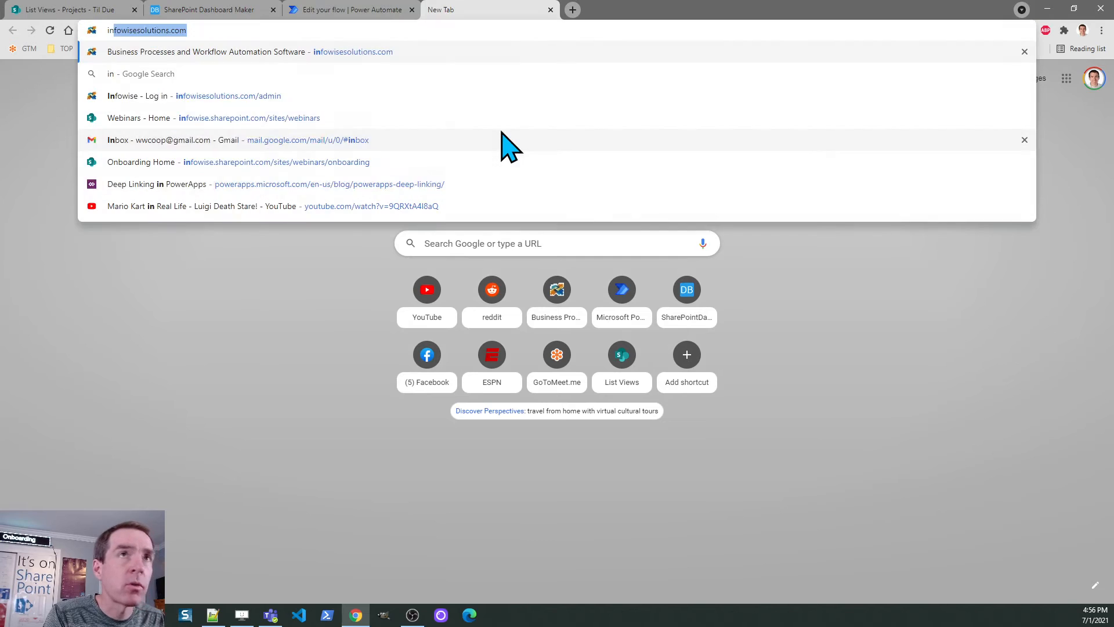
key("Return")
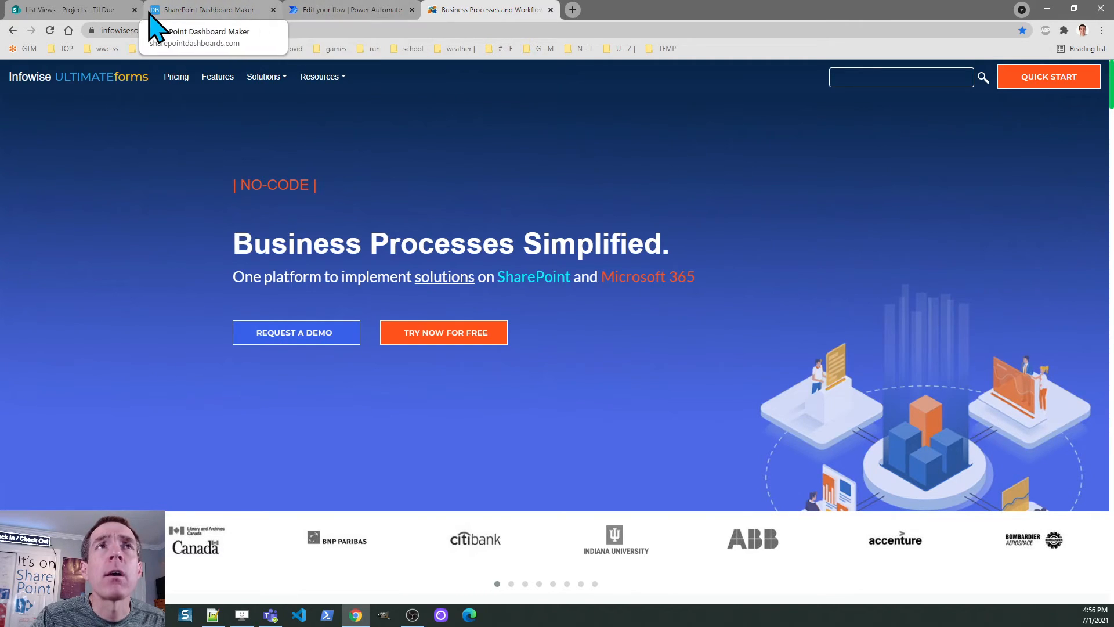
Switch to the SharePoint Projects list, check the reminder flow's details in Power Automate, and return to the list.
left_click(79, 14)
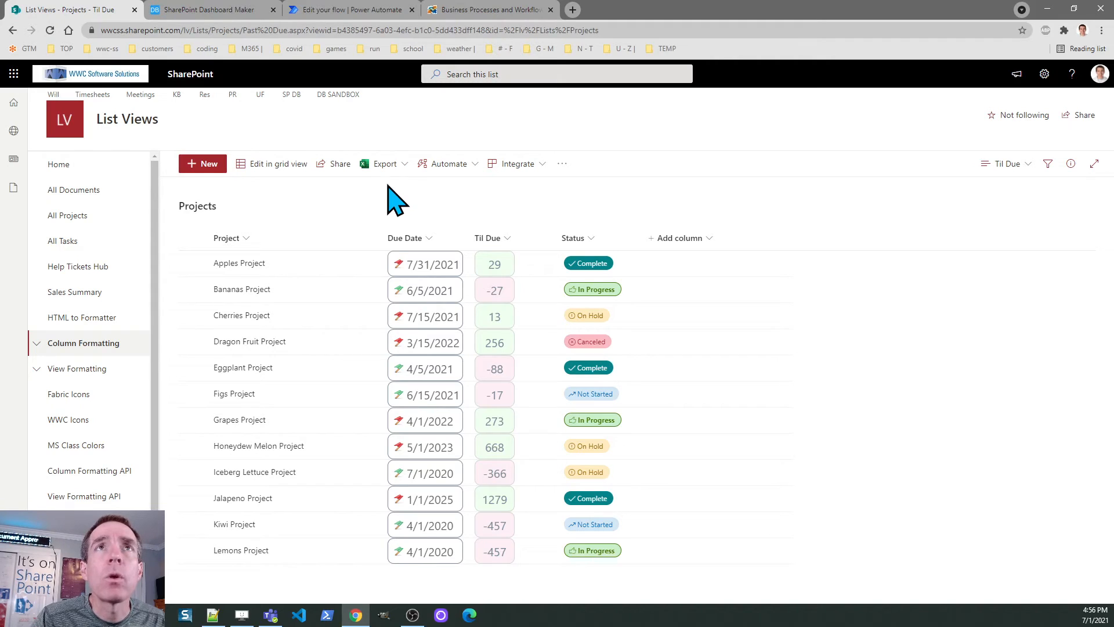
left_click(338, 10)
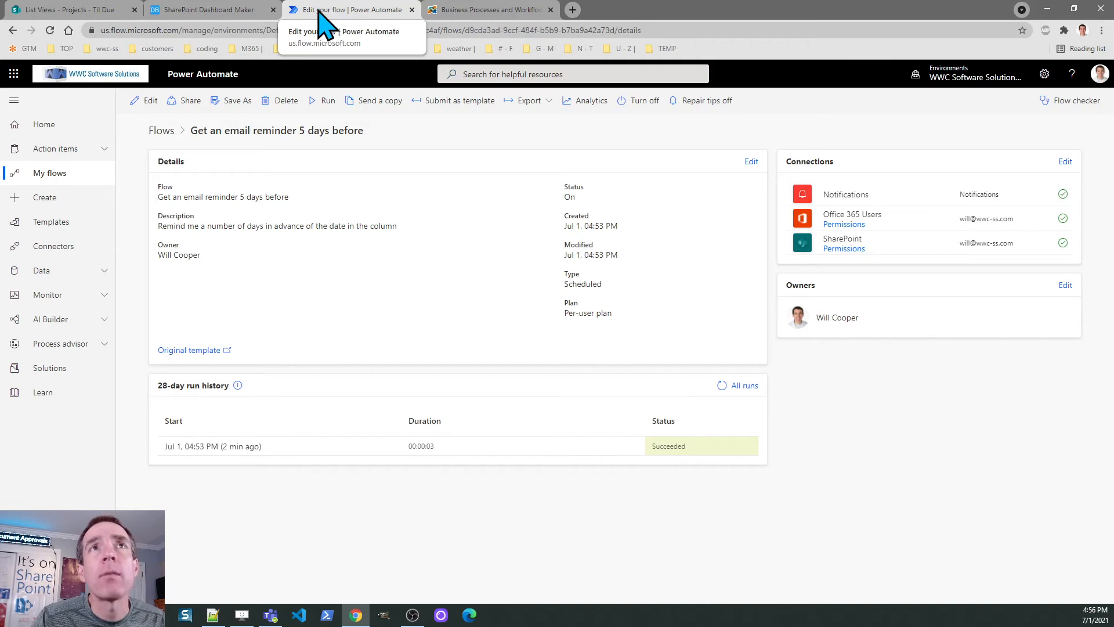
left_click(96, 11)
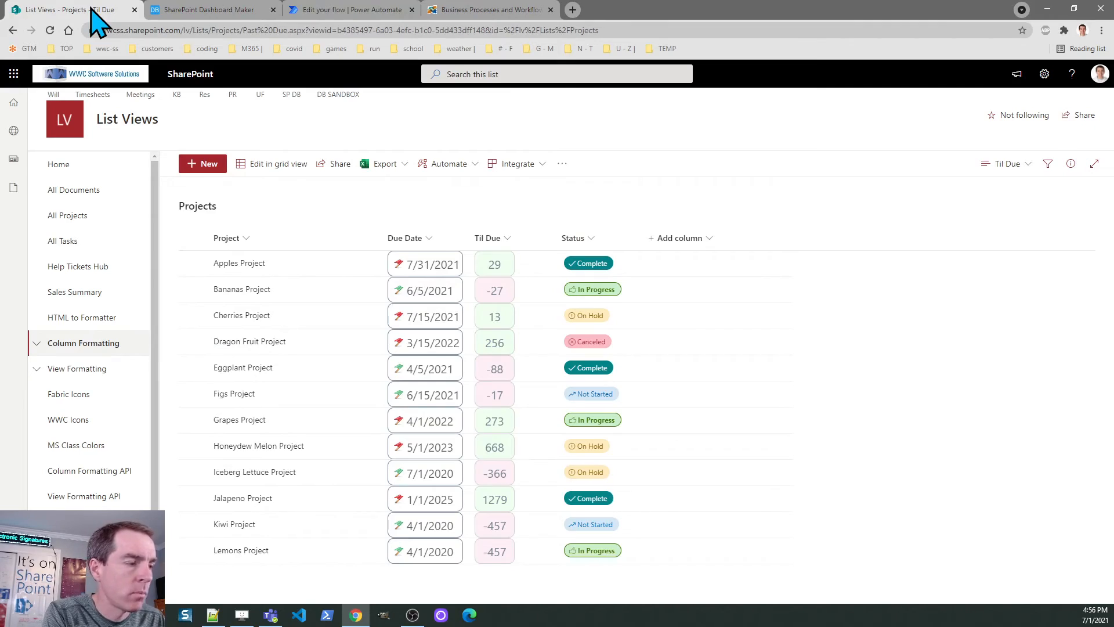